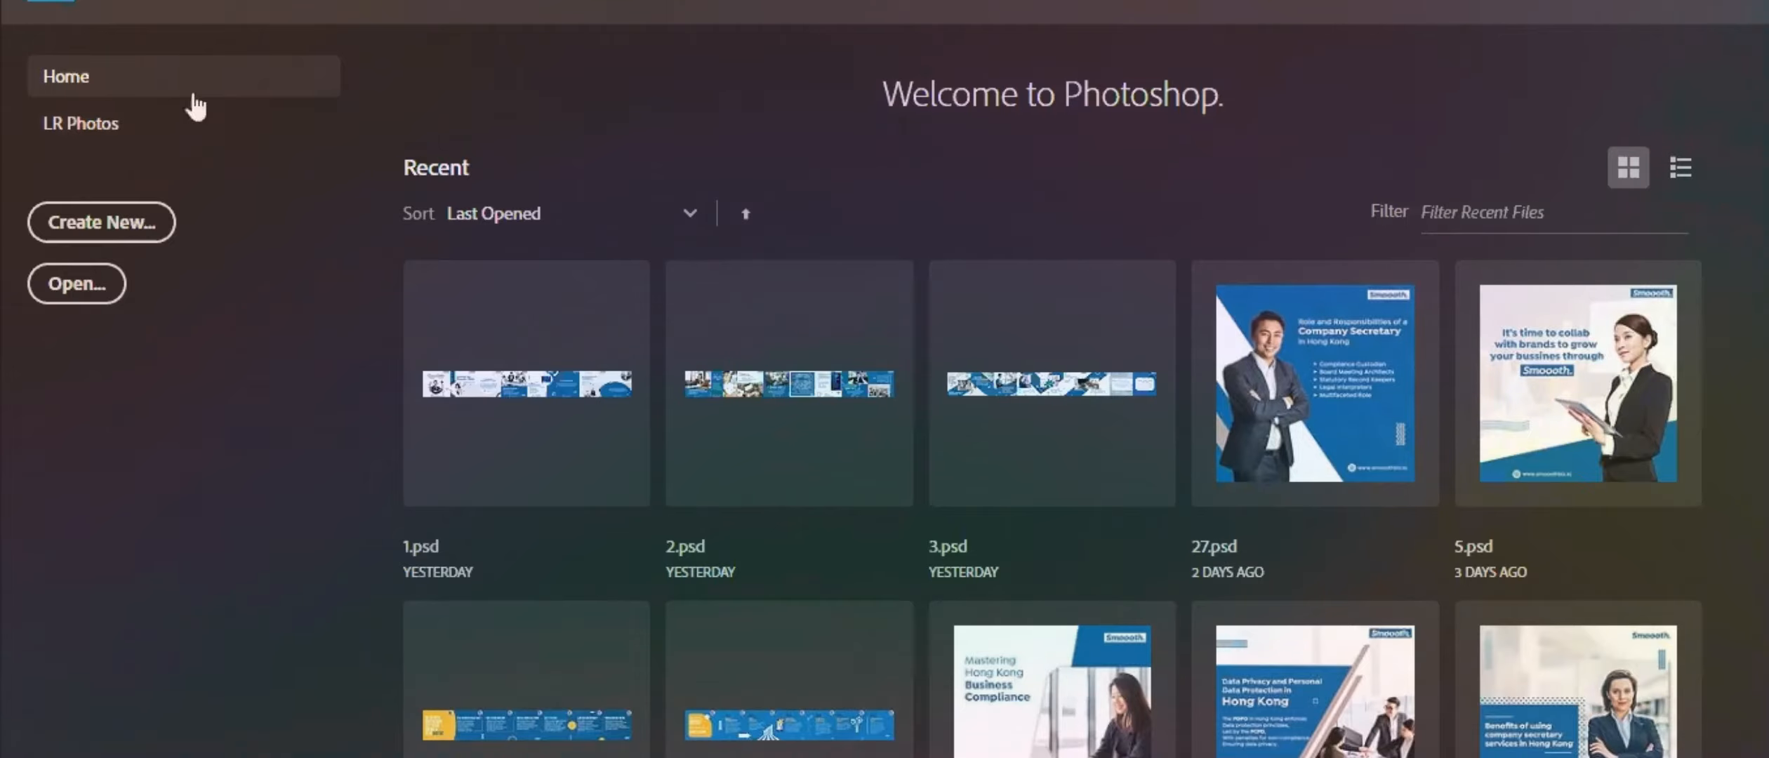
Start a new document from the print presets, using Letter at 8.5 x 11 inches and 300 pixels/inch
click(109, 225)
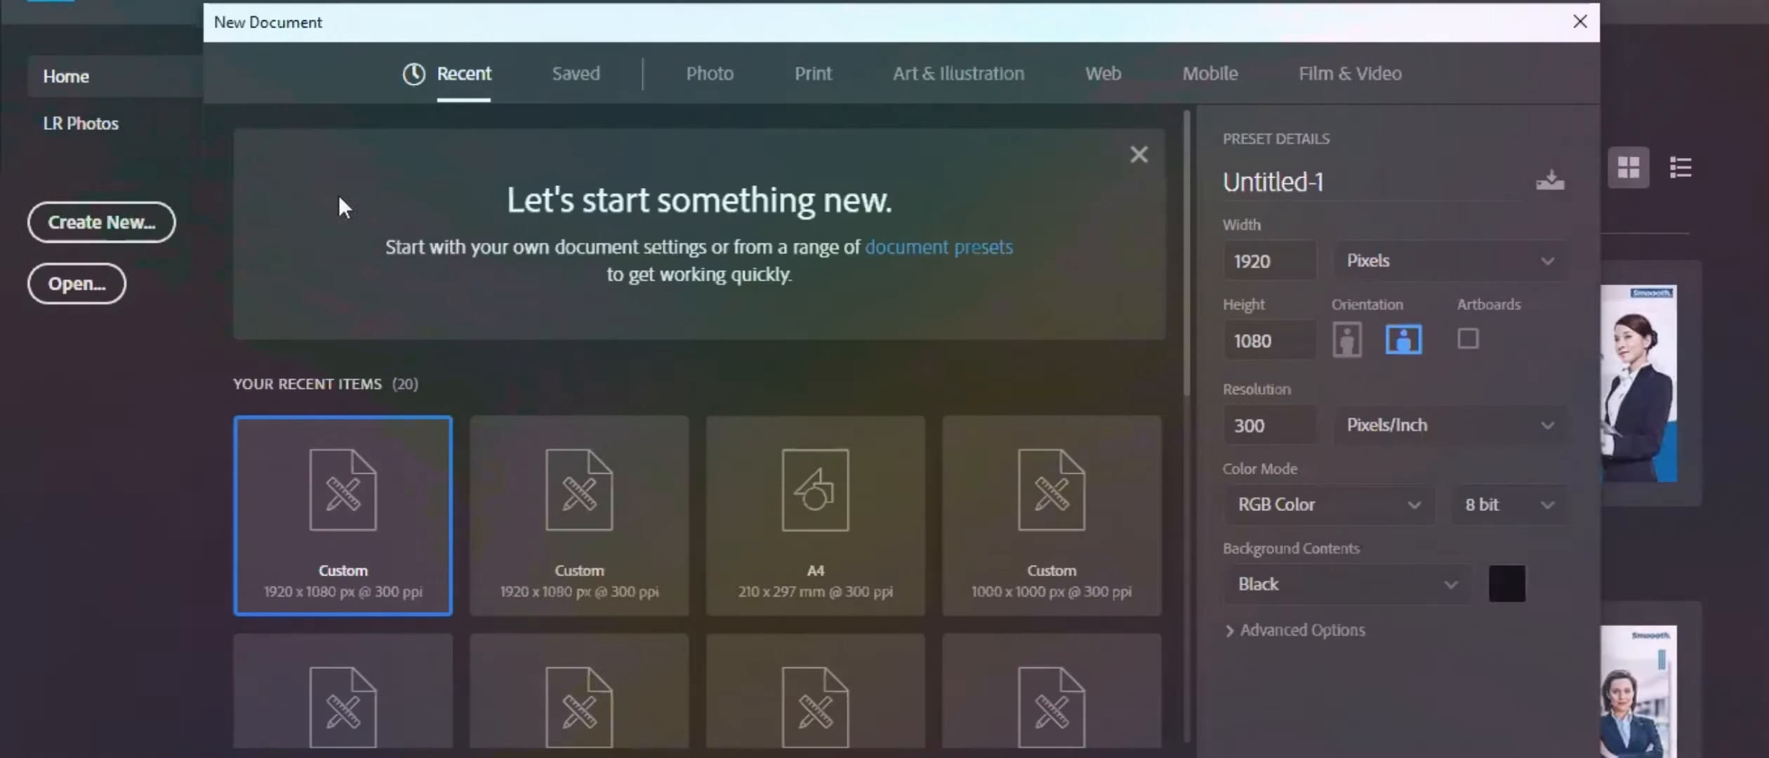
double_click(1251, 262)
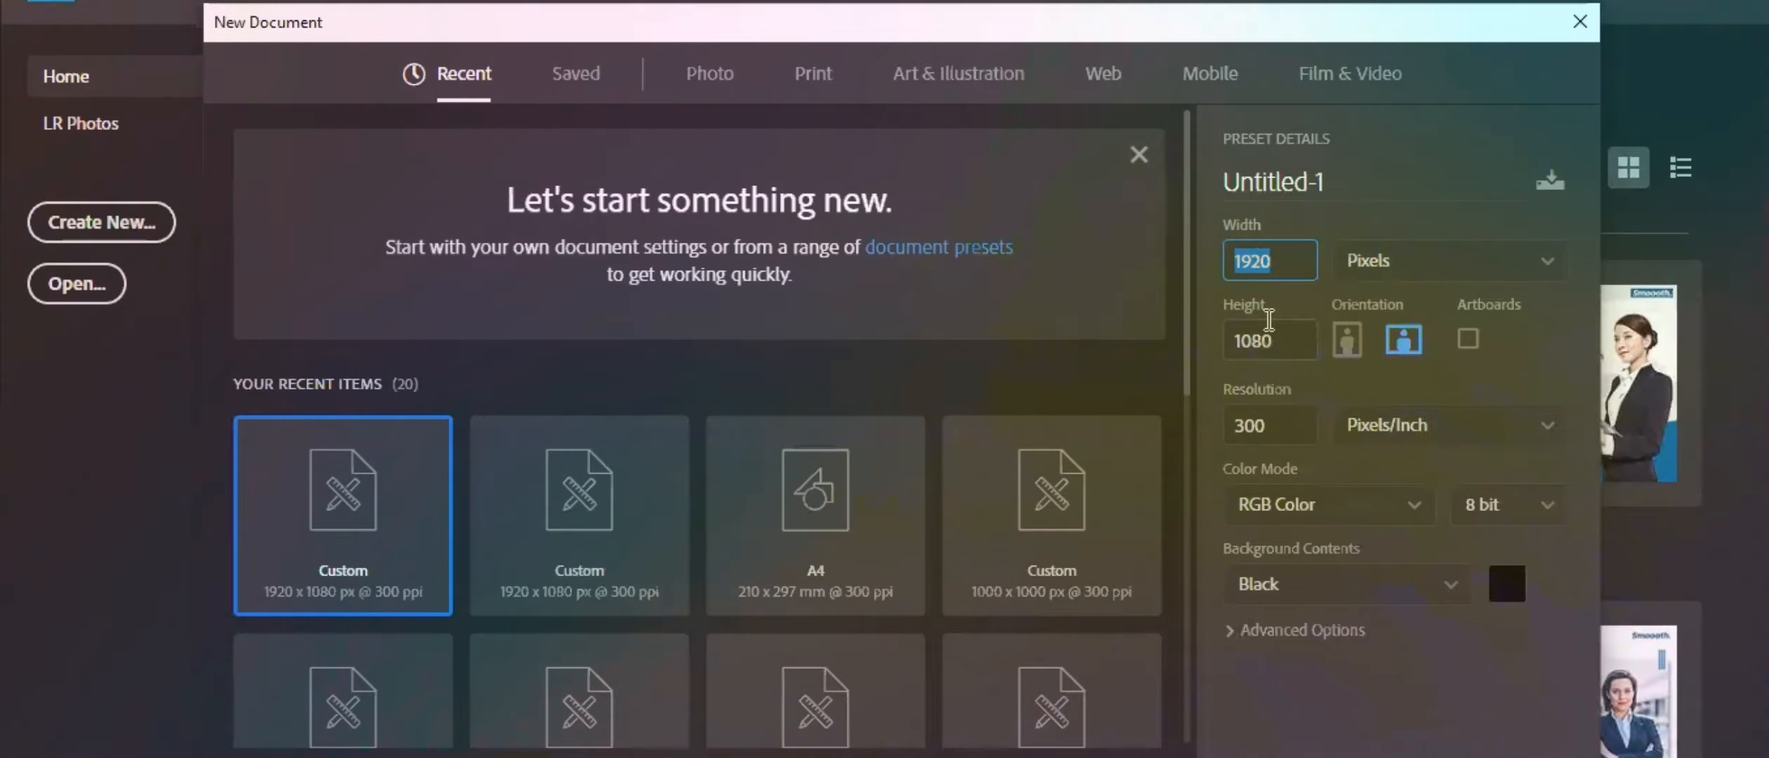
click(827, 107)
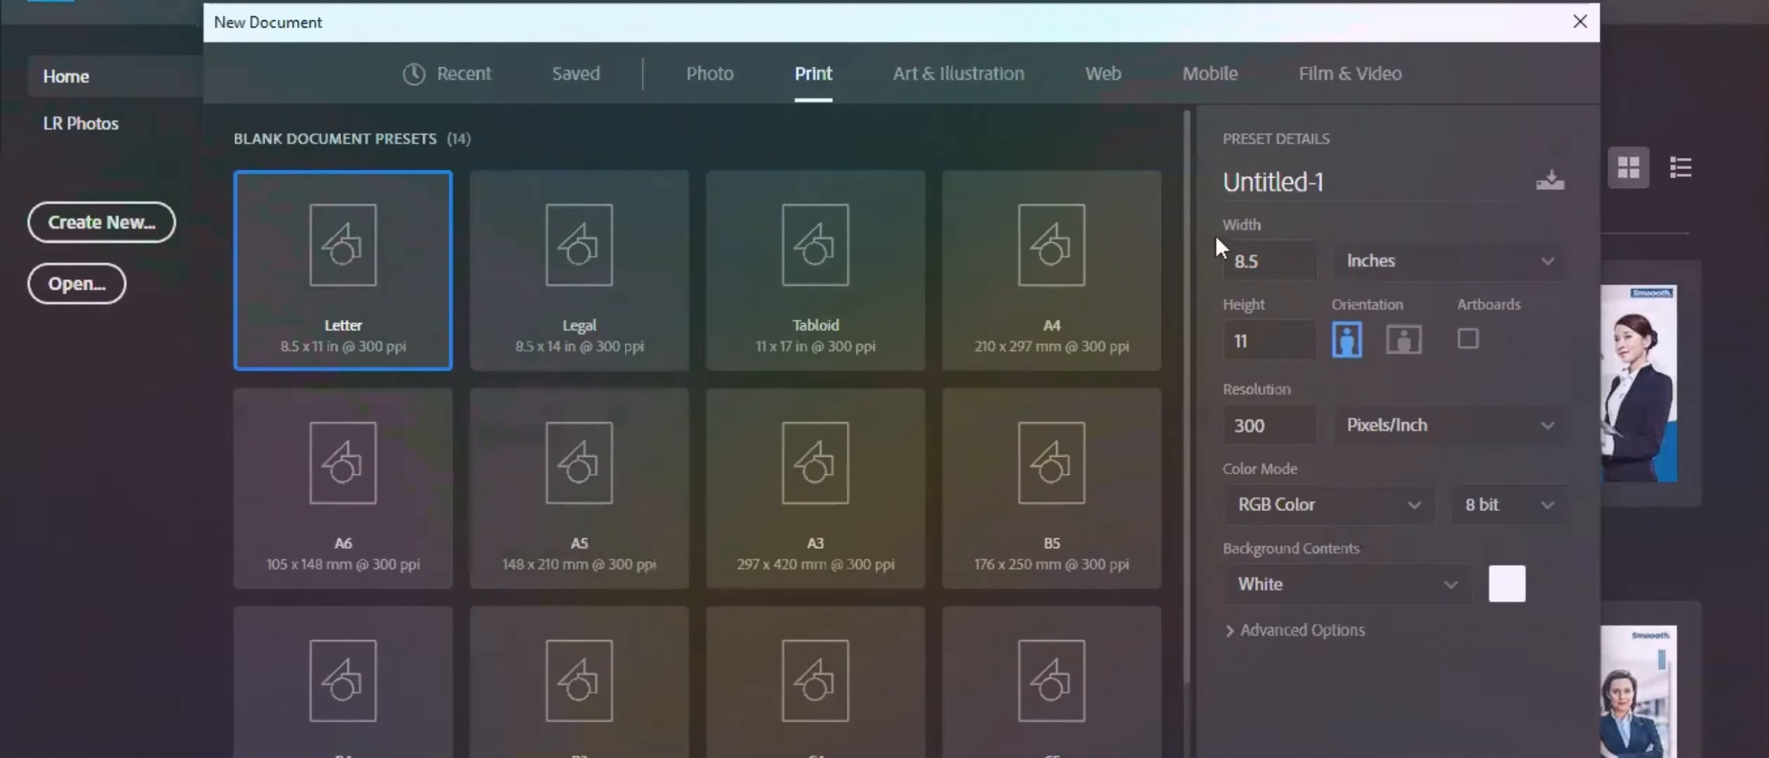
Examine the new document's measurement units, width, height, resolution and color mode options
click(1380, 267)
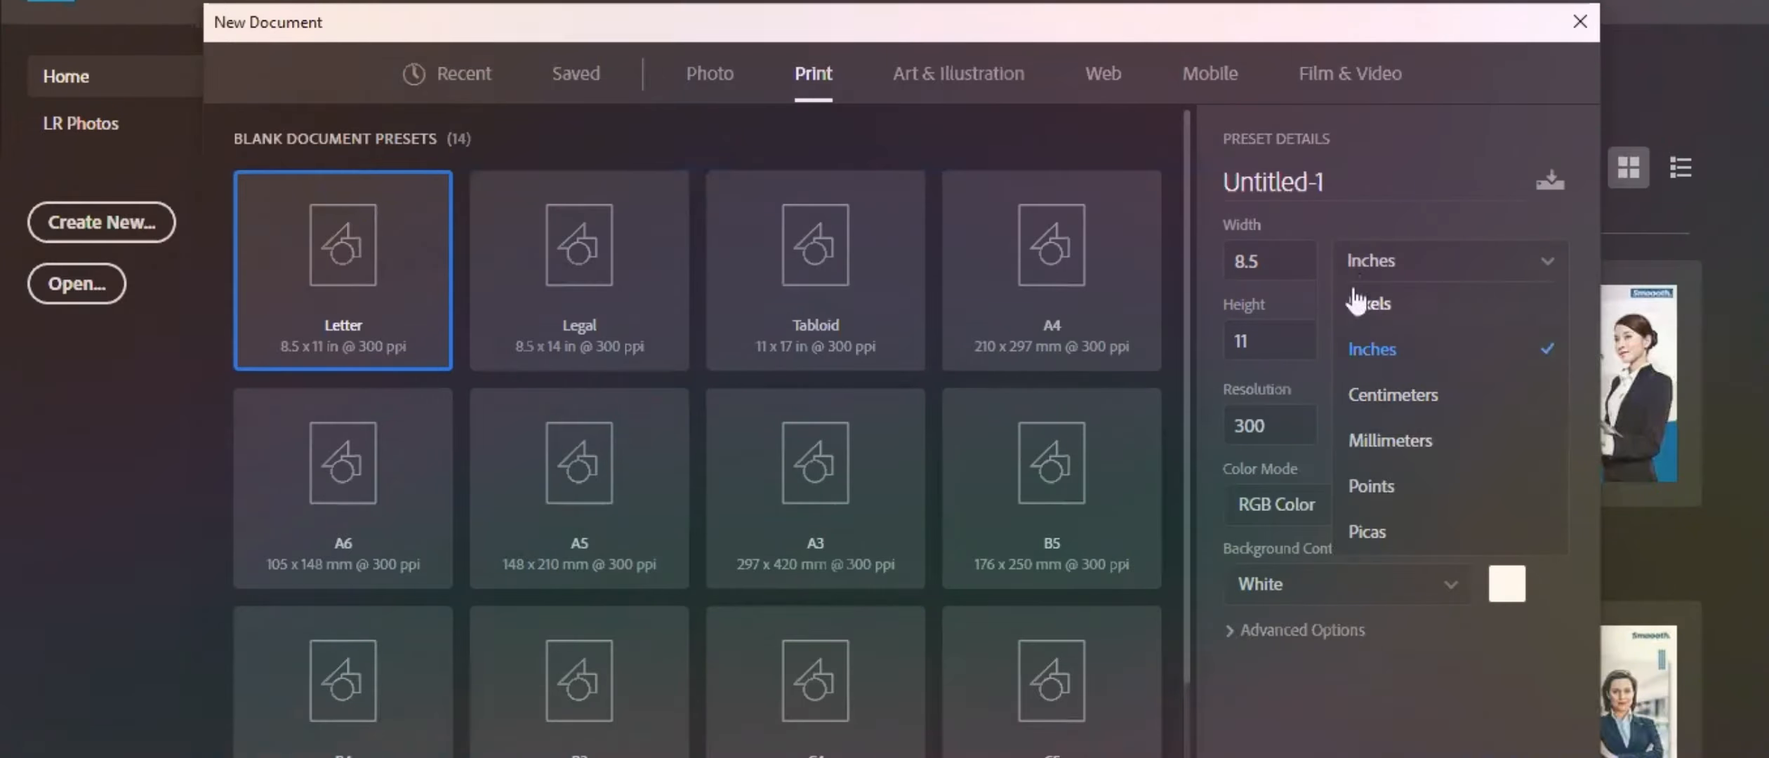
click(1400, 216)
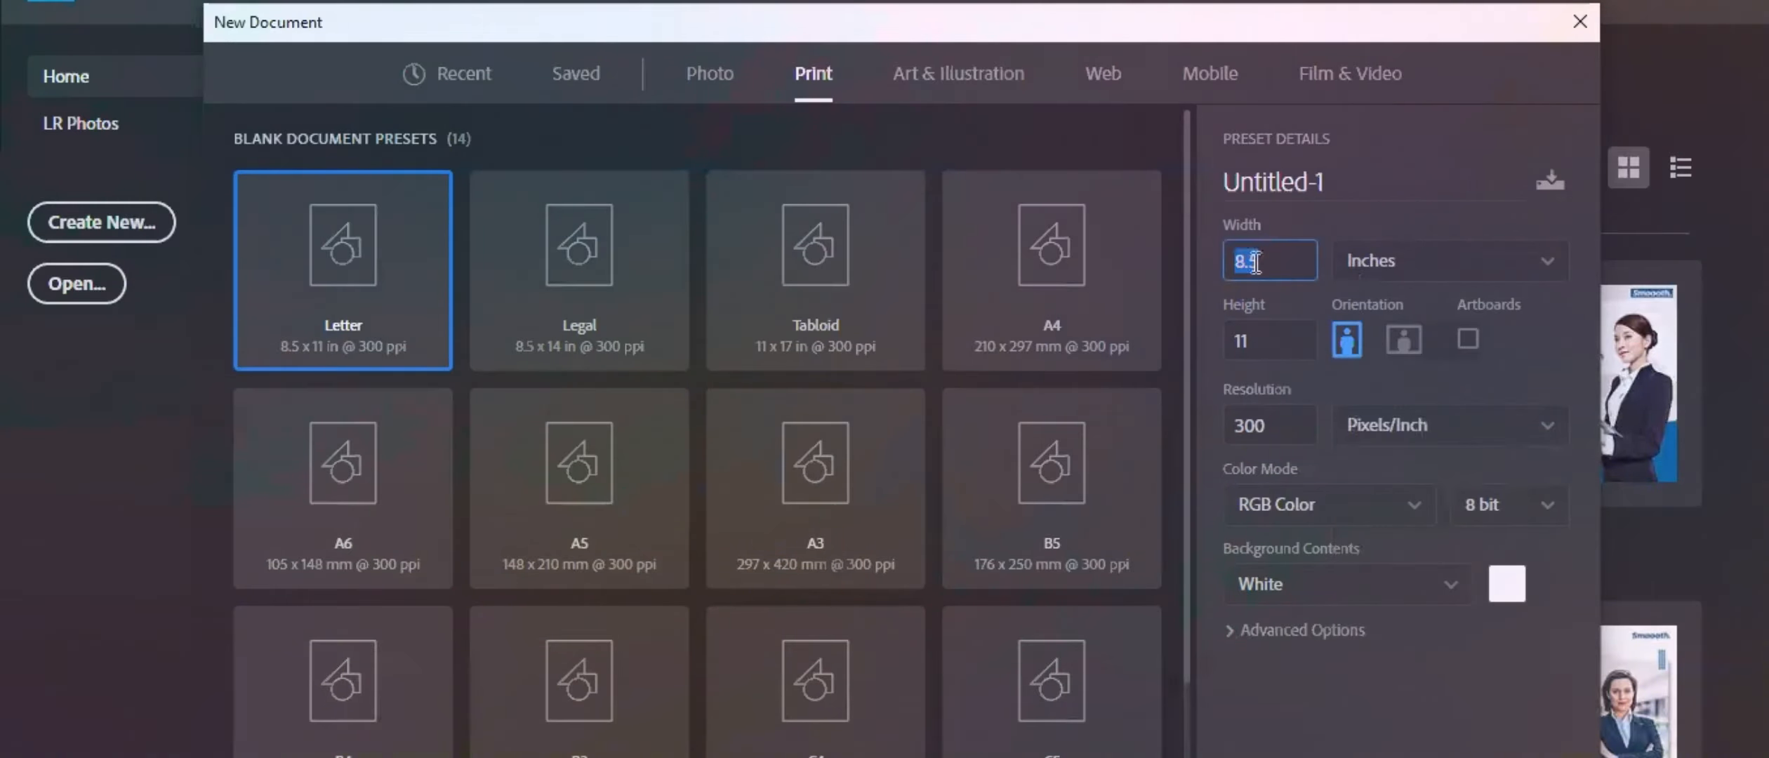
double_click(1230, 341)
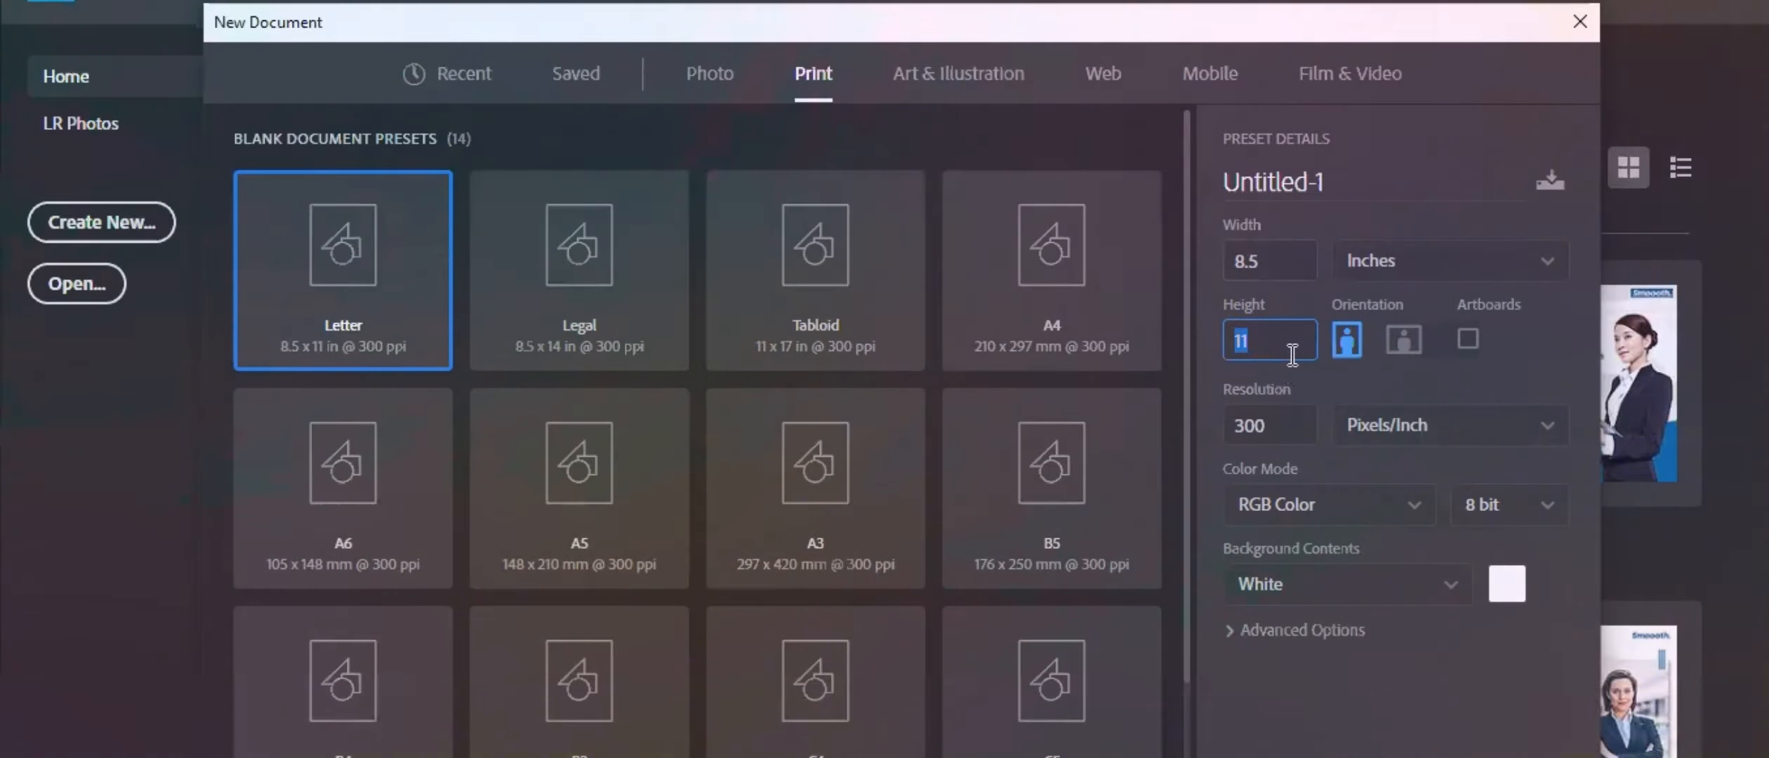
double_click(1272, 429)
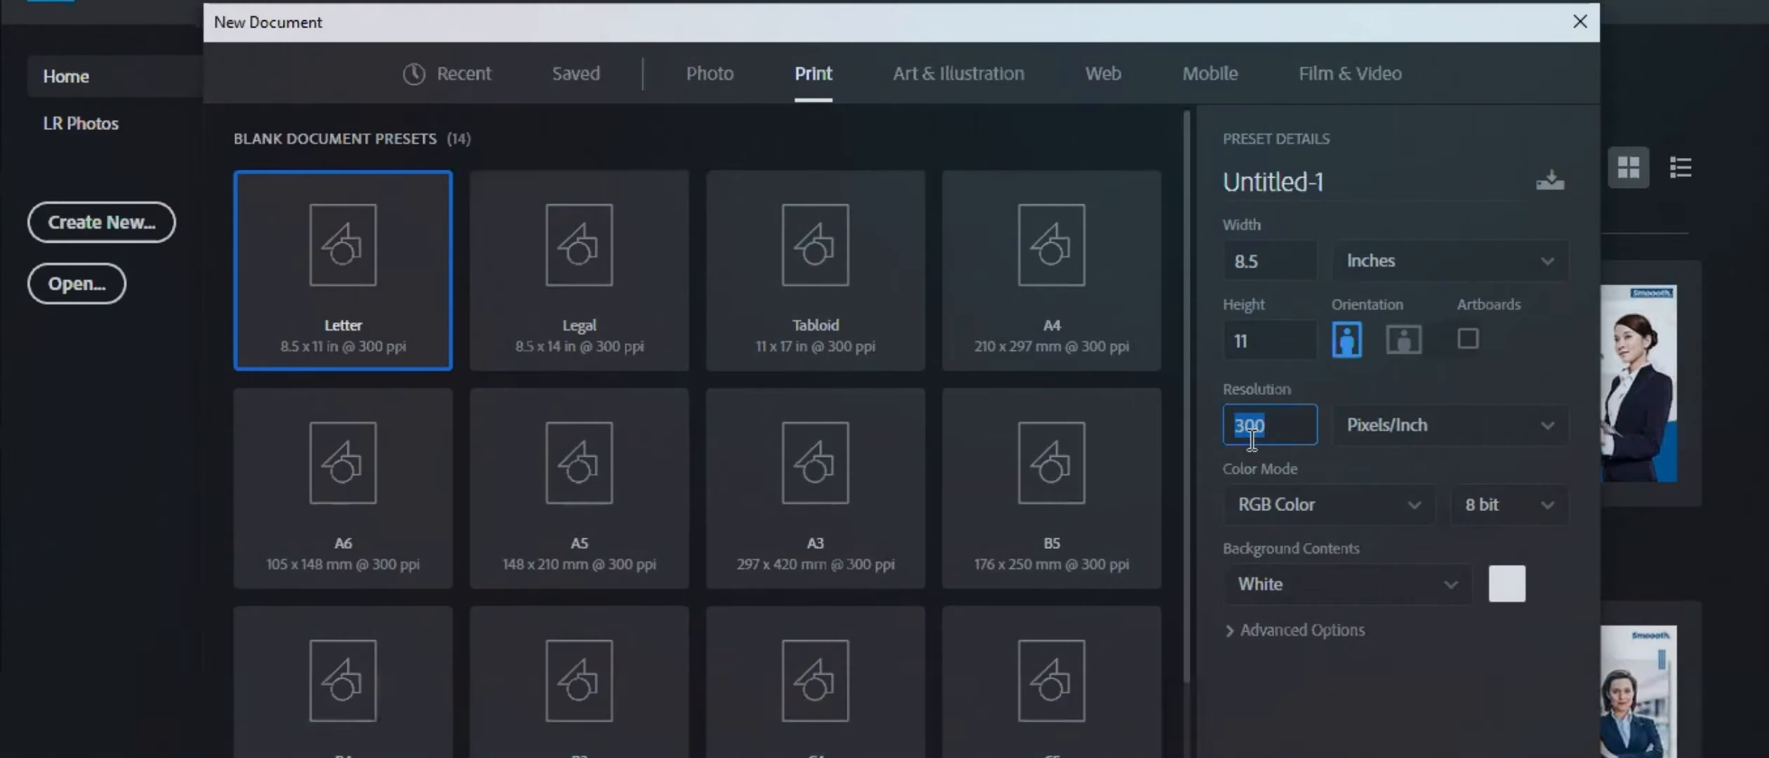
click(1366, 521)
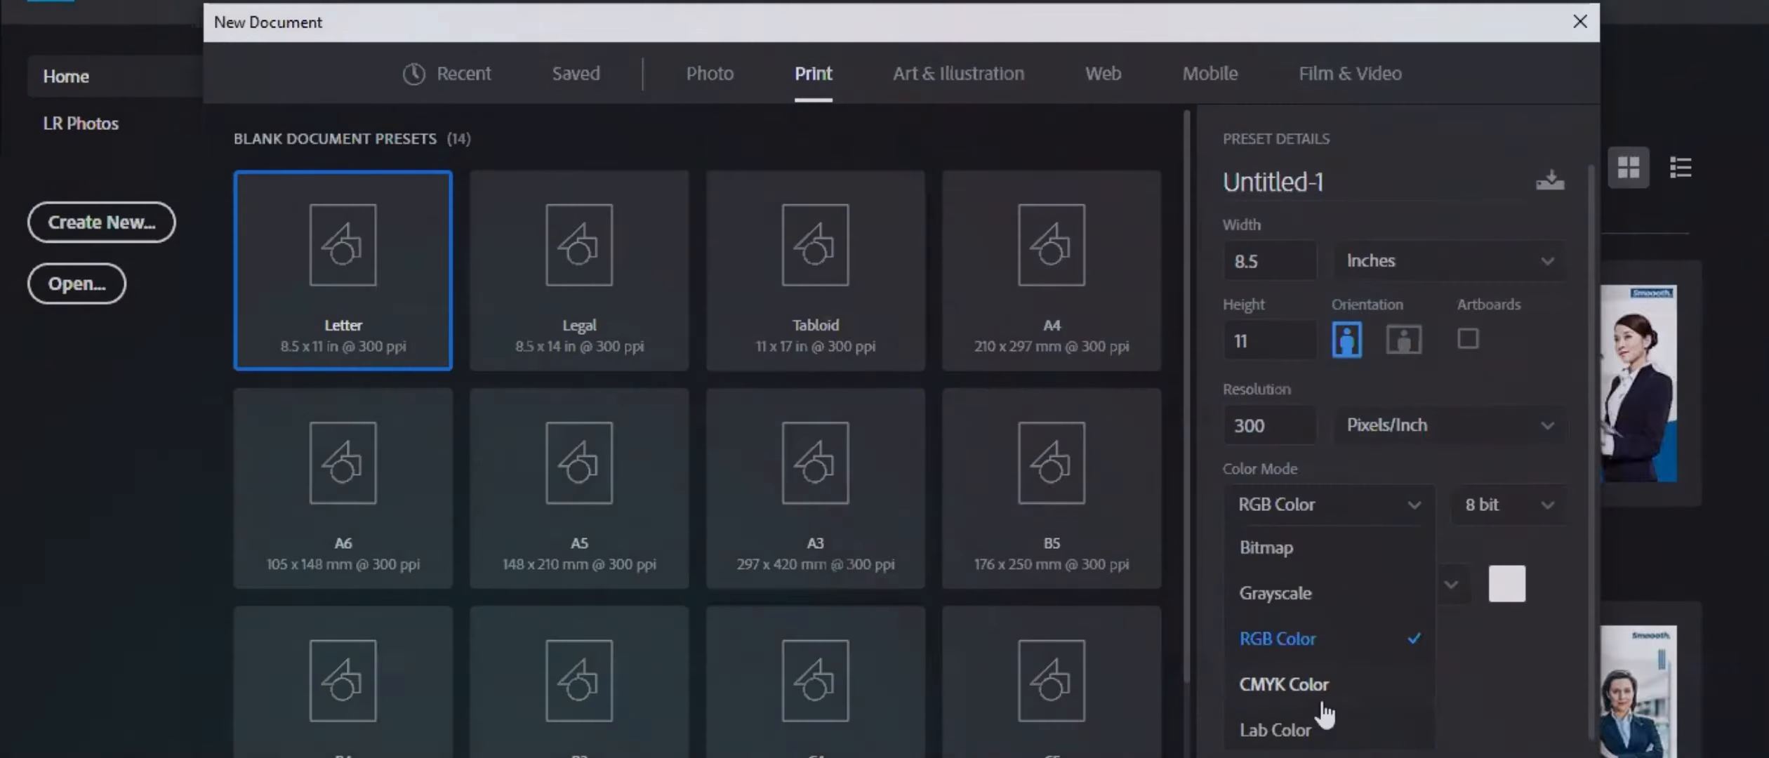
click(1498, 692)
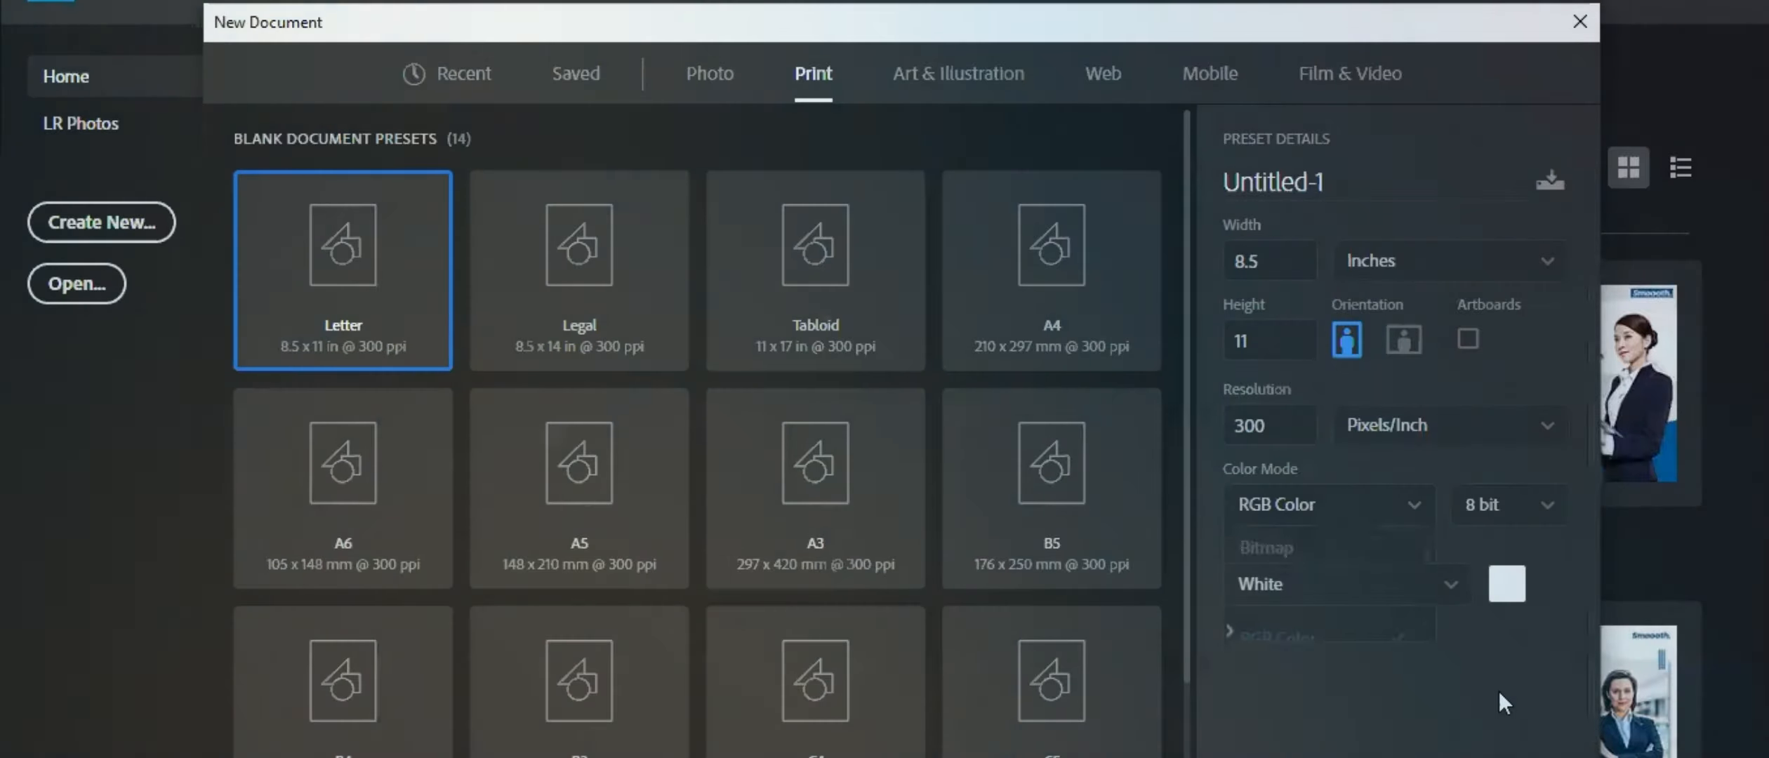
Keep White as the background contents, then create the Letter document with the advanced options collapsed
click(1361, 583)
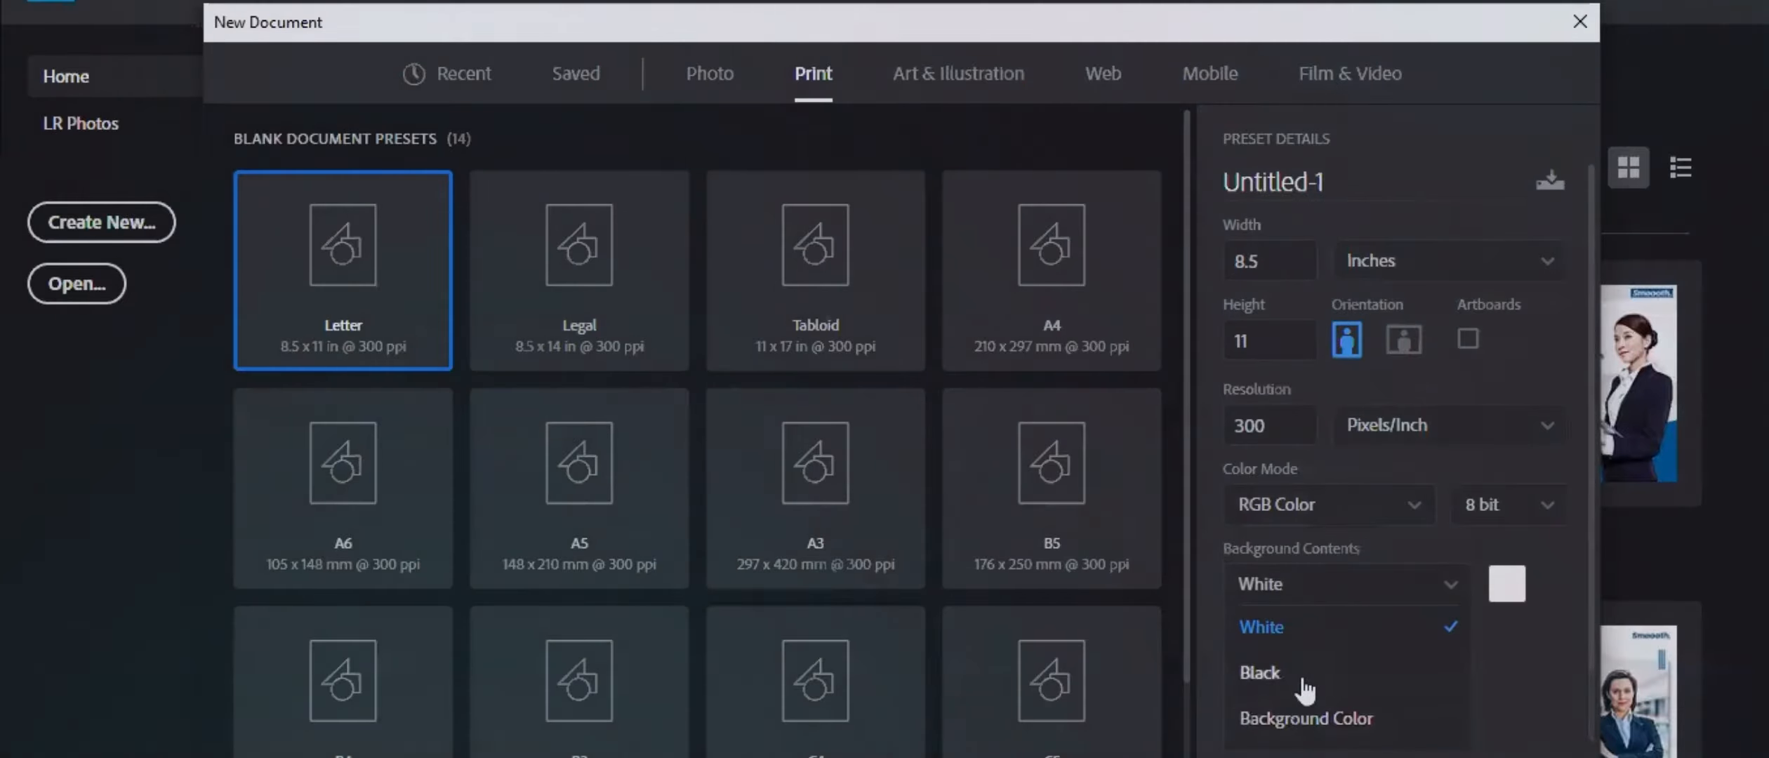
click(1314, 627)
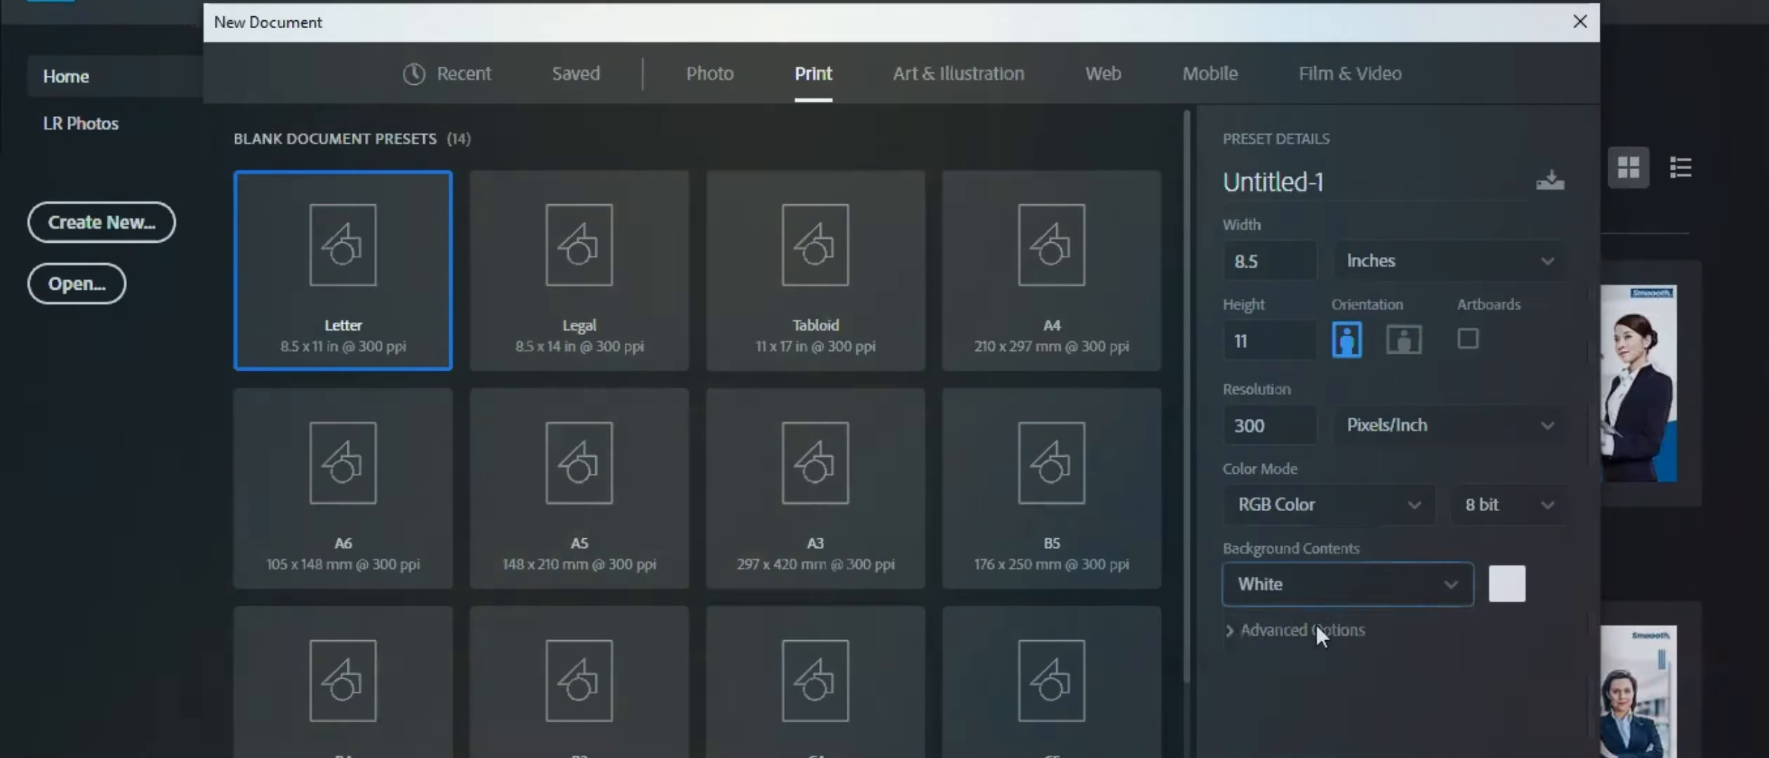
click(1238, 632)
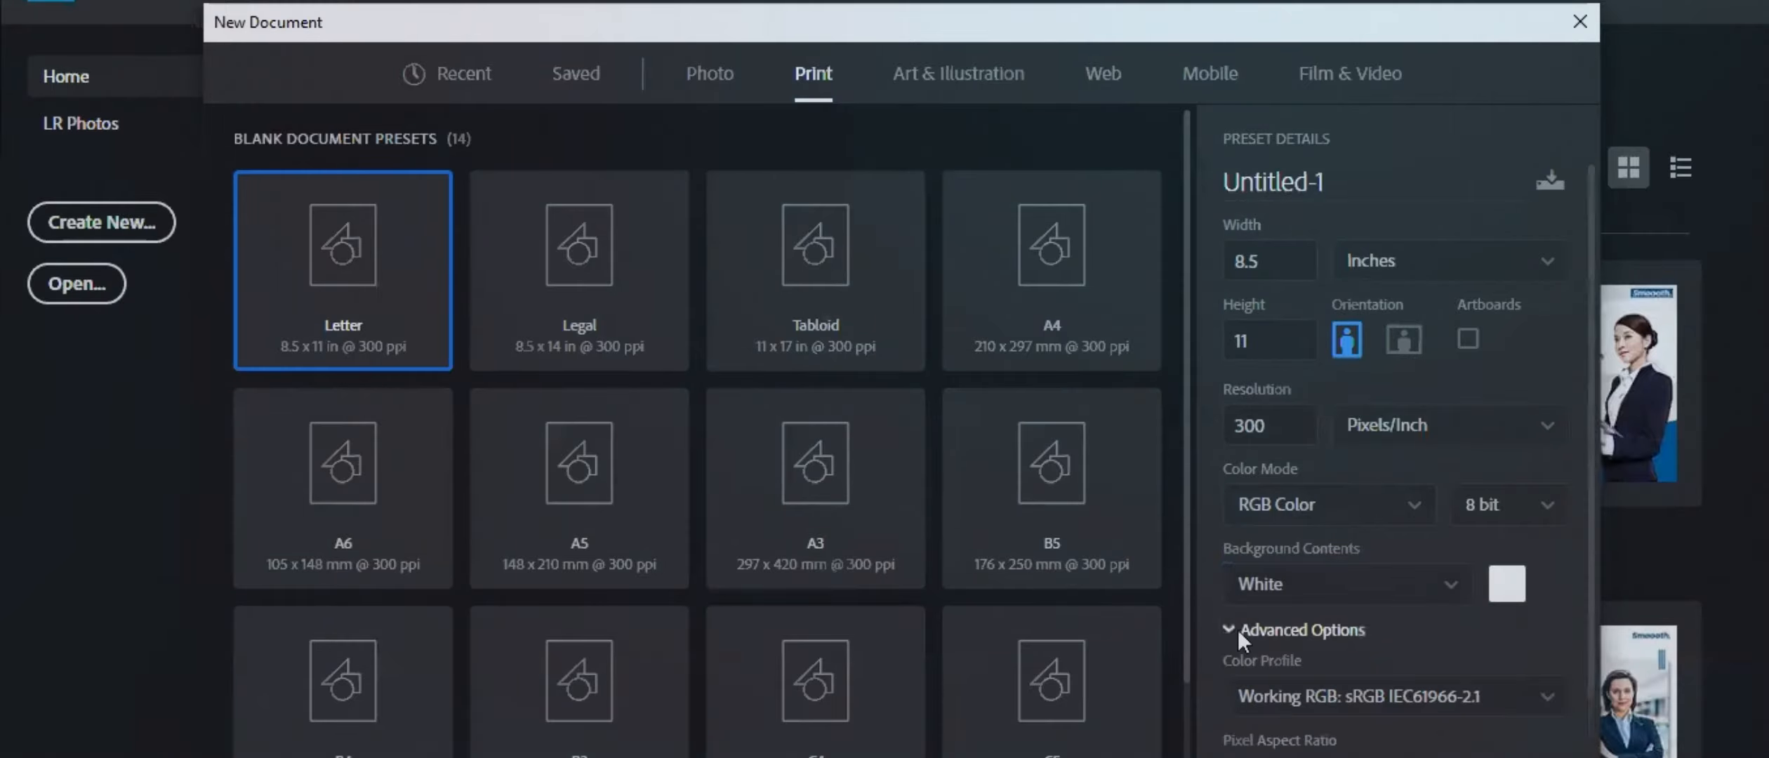
click(1237, 627)
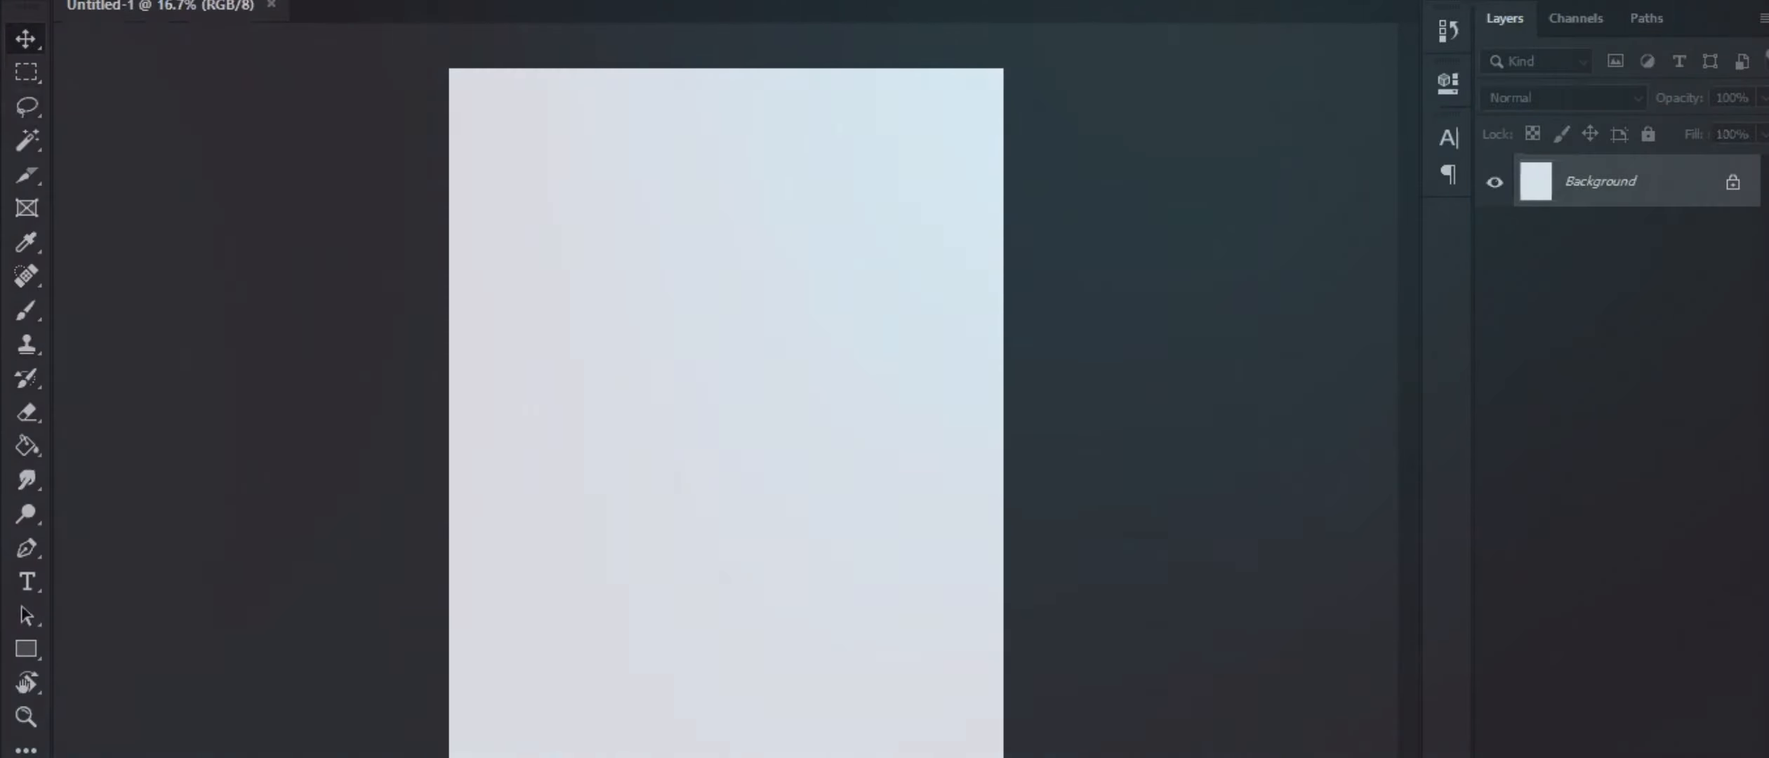
key(alt+f)
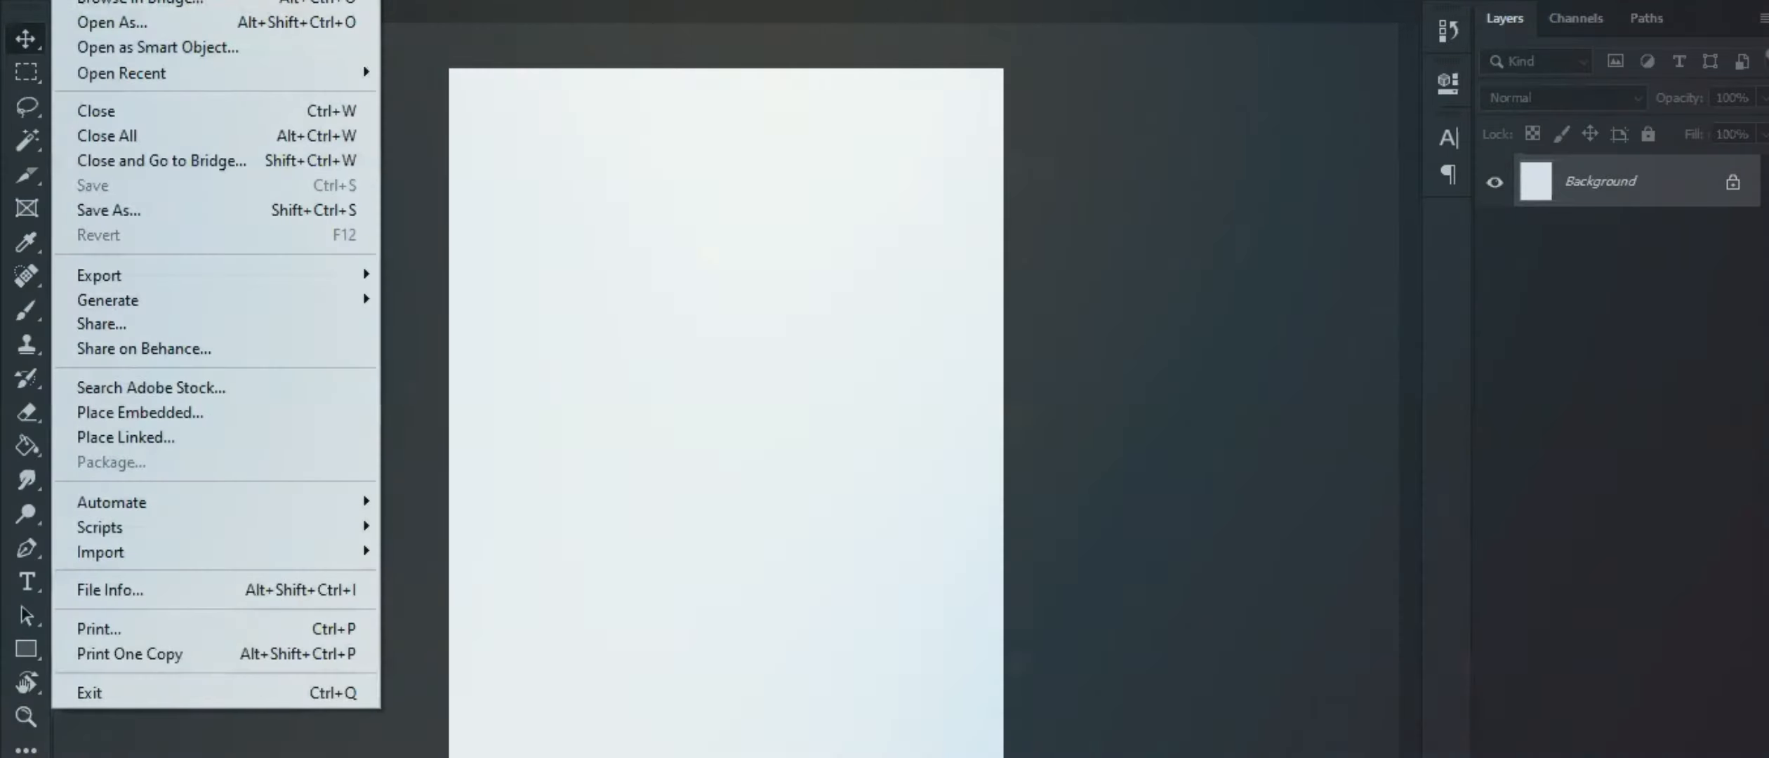
key(Escape)
key(alt+y)
key(Left)
key(Left)
key(Left)
key(Left)
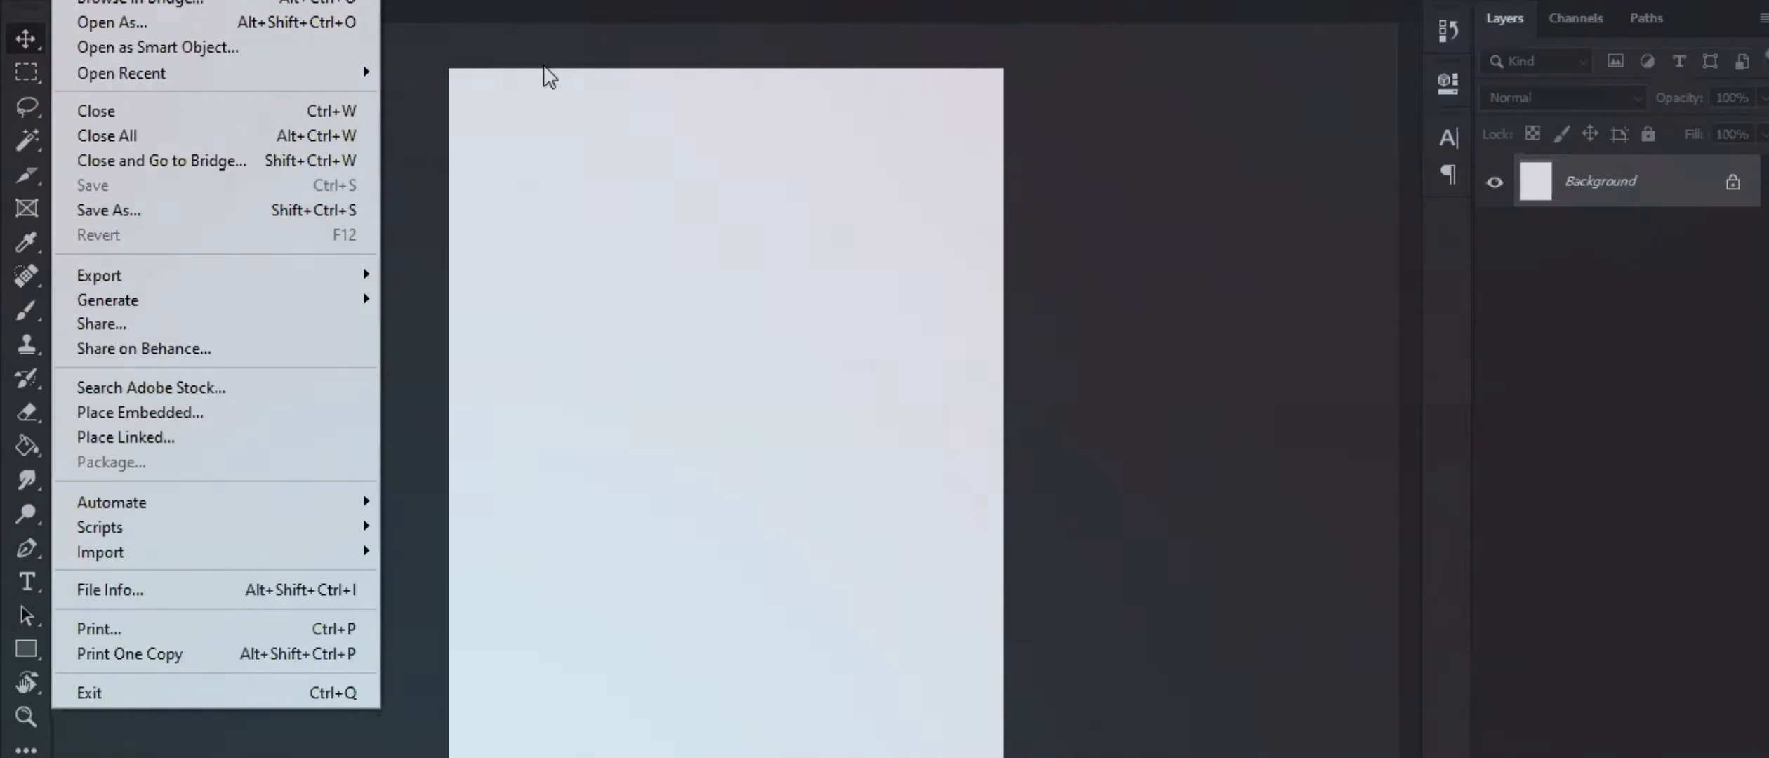
Create a second blank document from the recent Letter preset and close it again
click(501, 62)
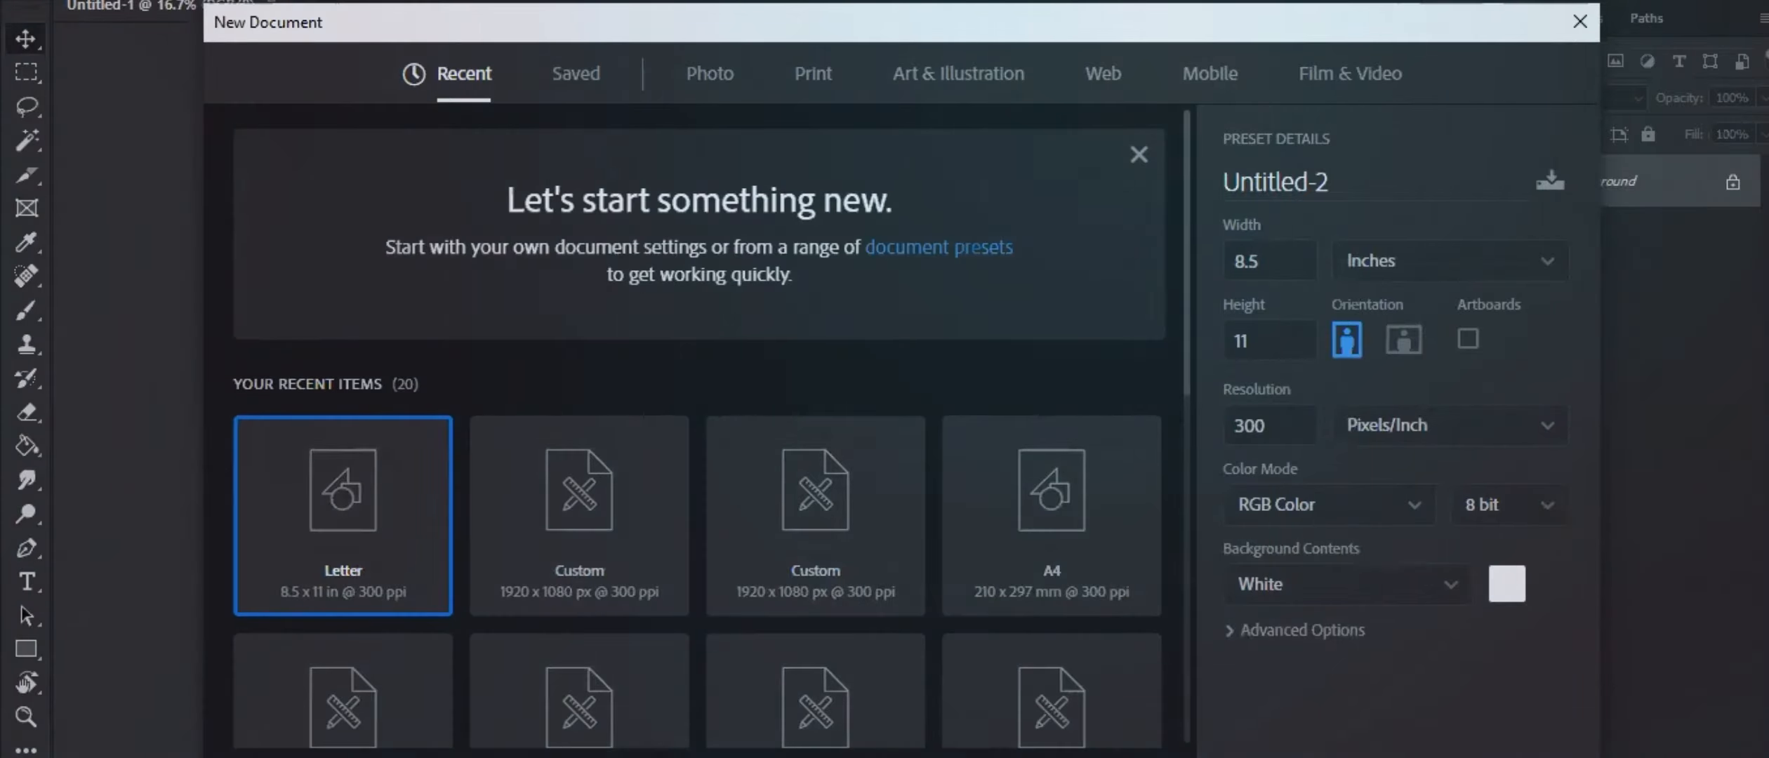
click(1429, 756)
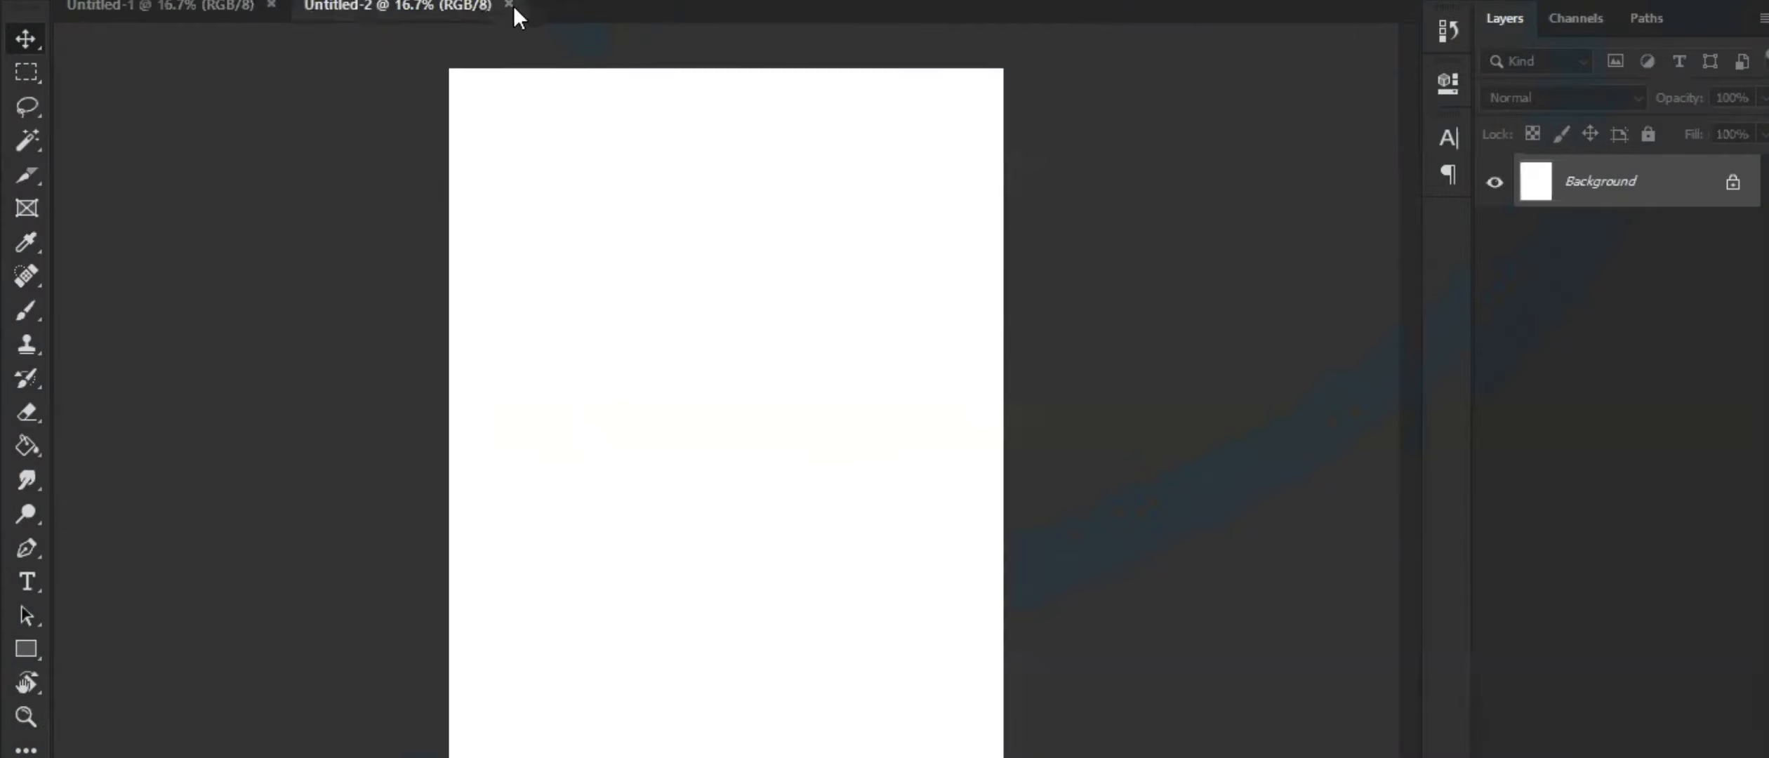
click(508, 4)
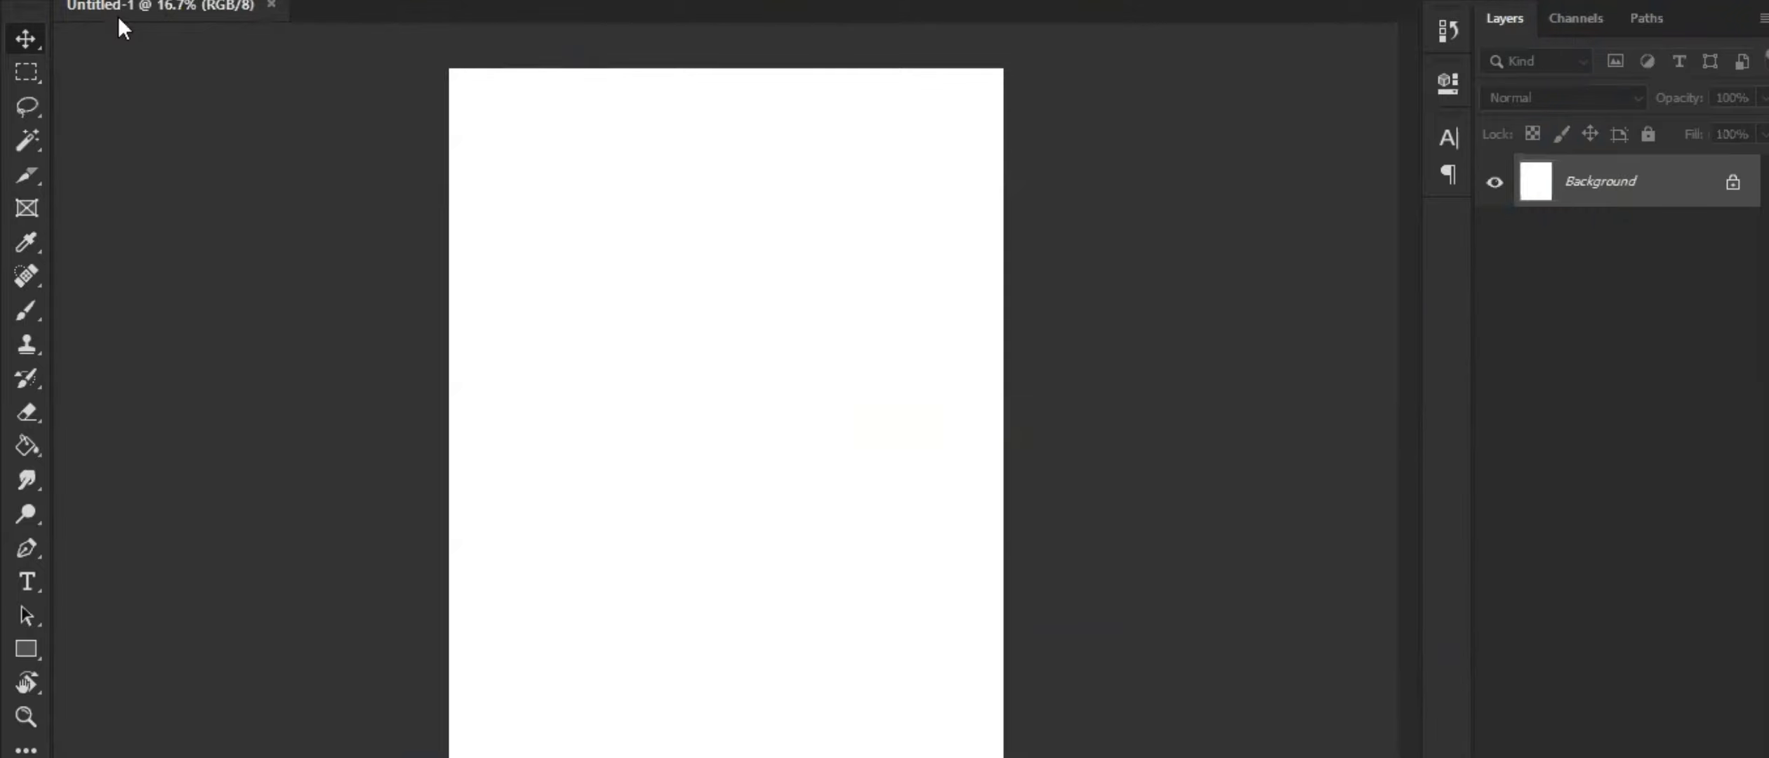
Open the existing design file 1.psd from the grids folder
key(alt+f)
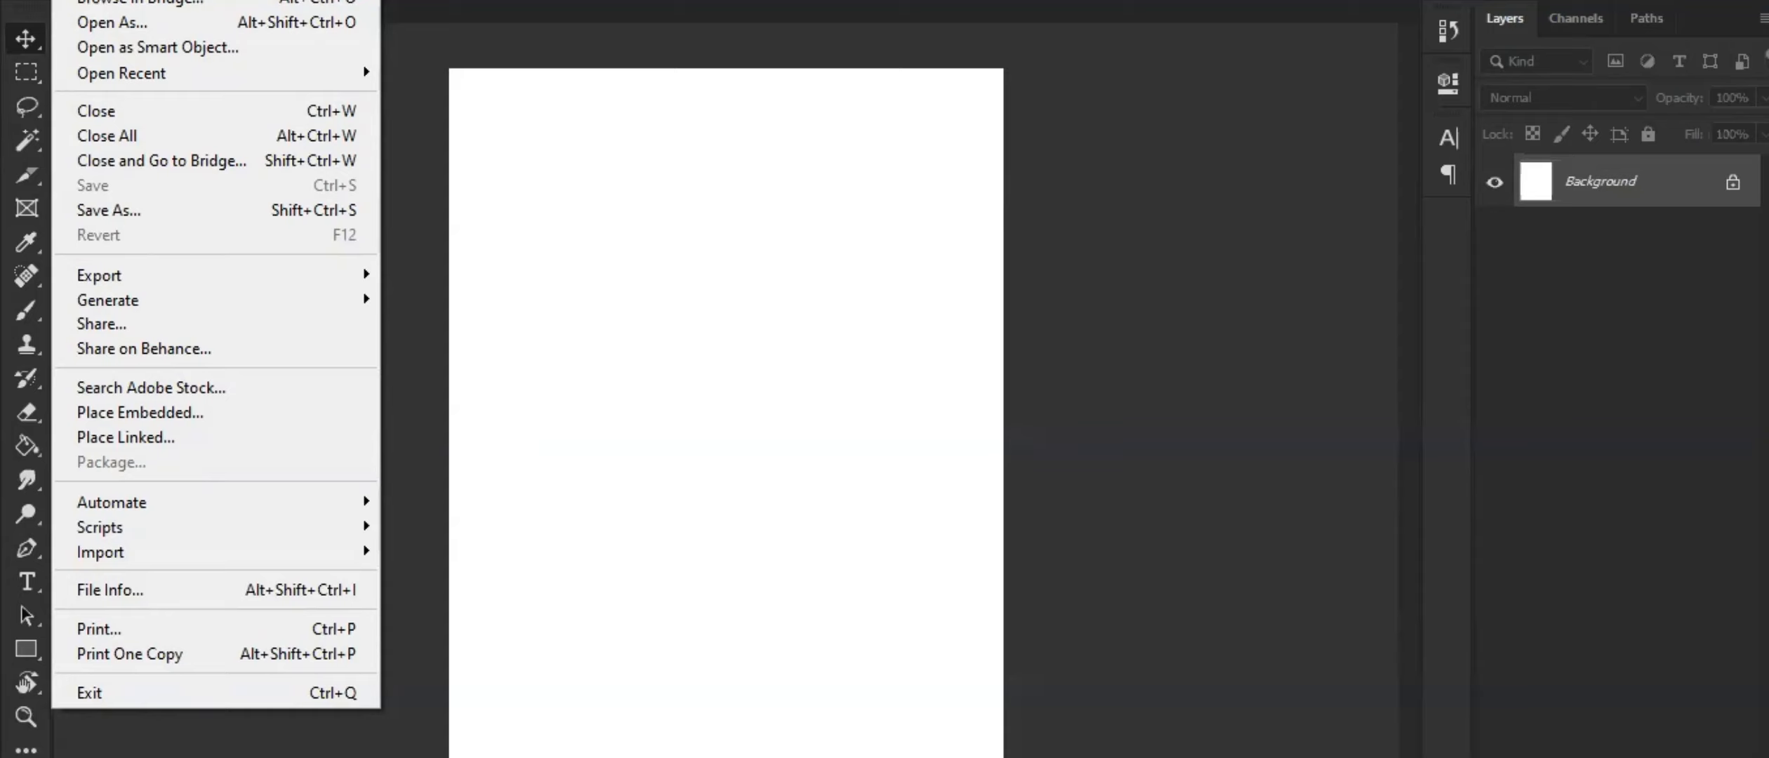
key(Escape)
key(ctrl+o)
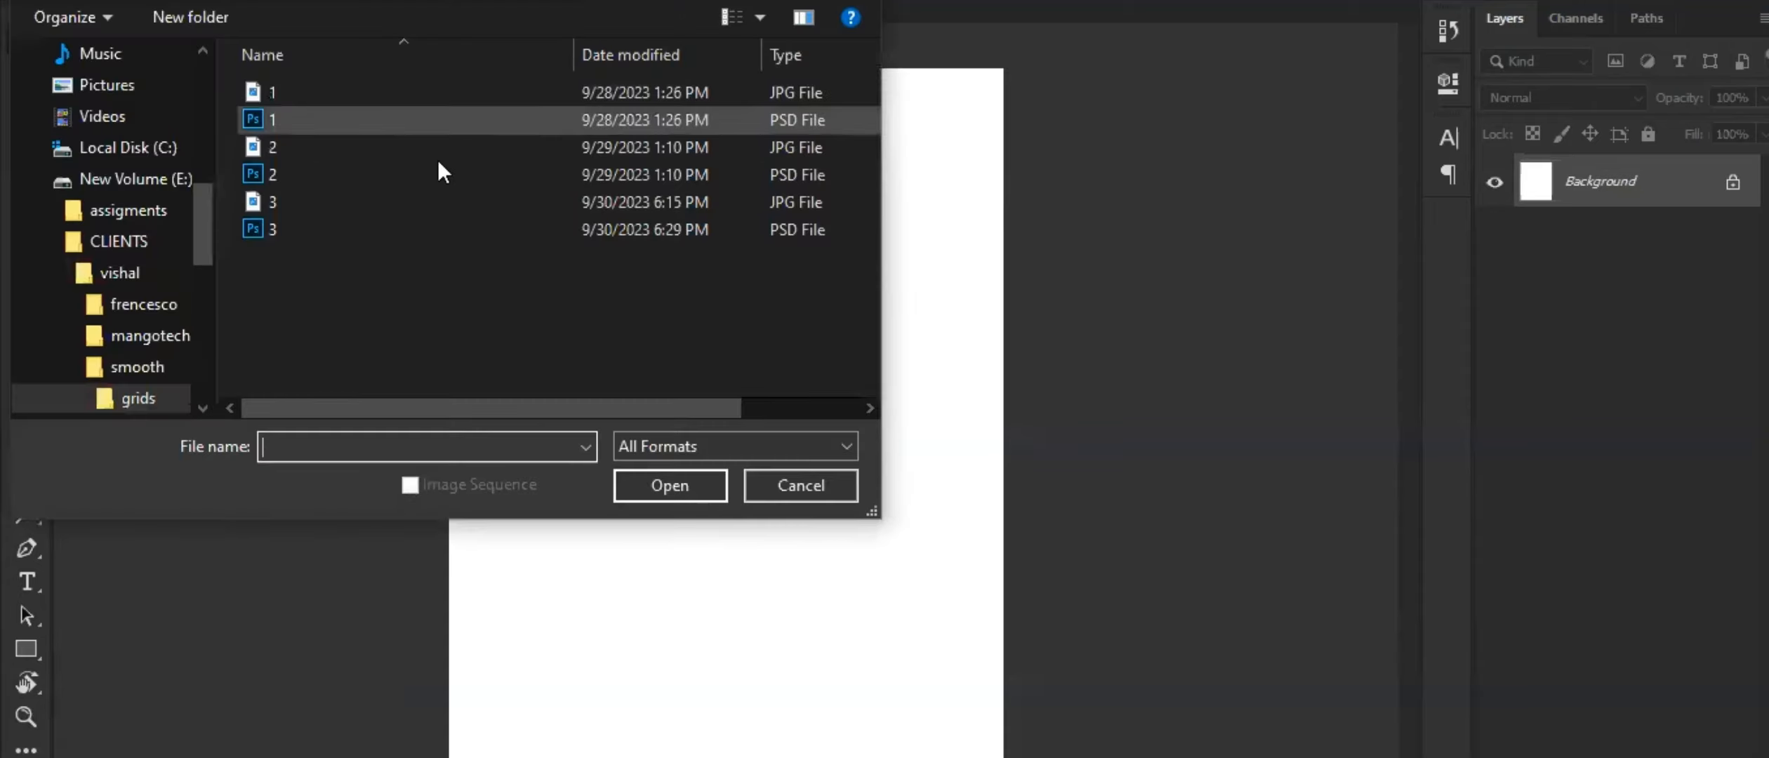
double_click(259, 112)
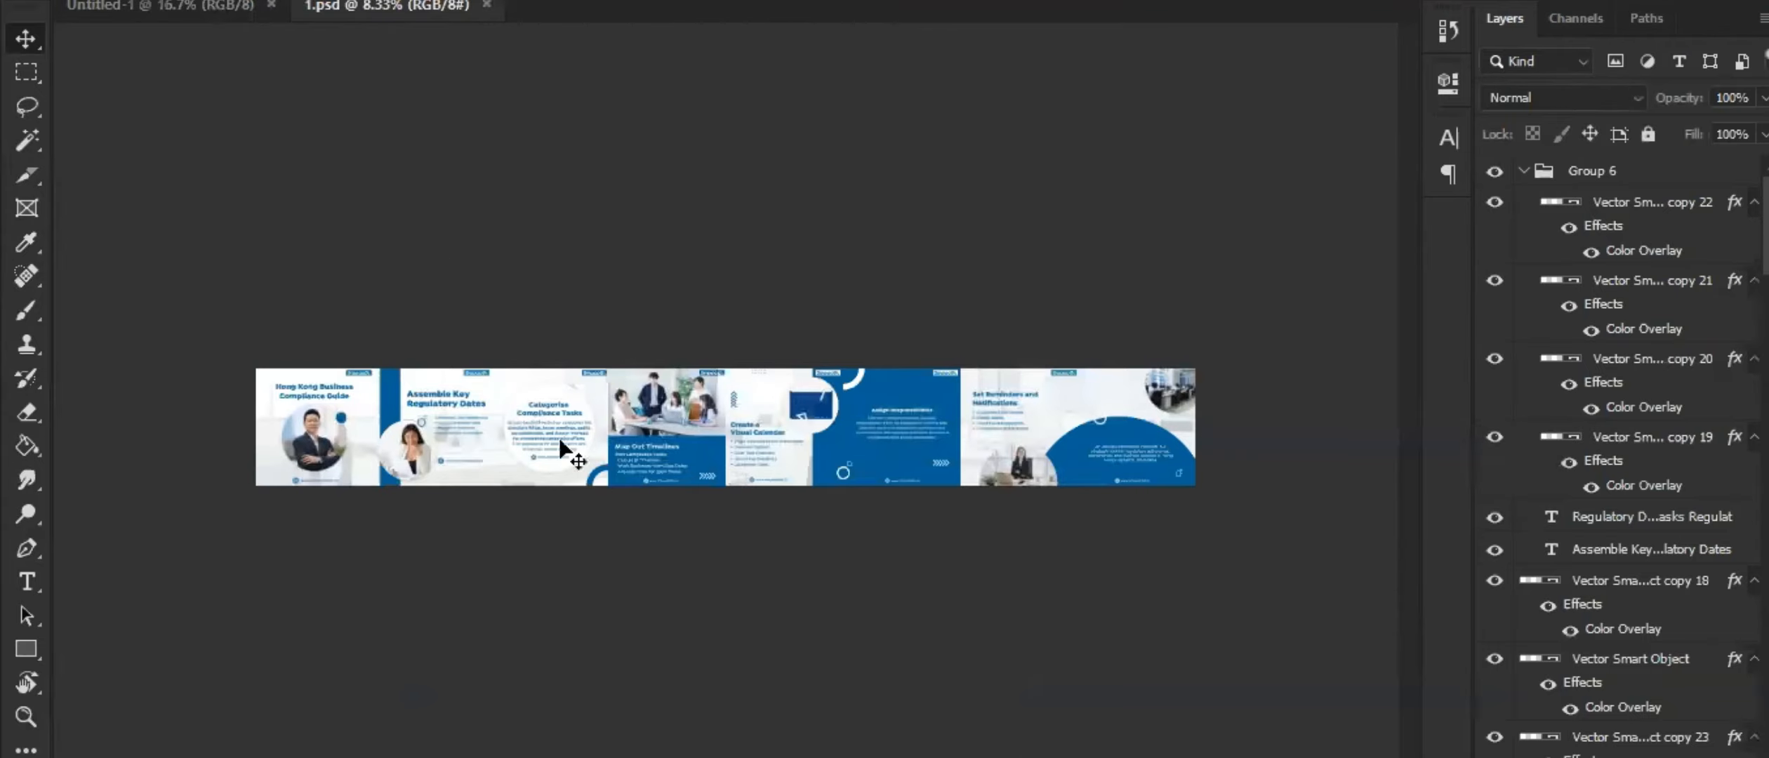
Look over the first panels of the 1.psd layout up close and return to the blank Untitled-1 document
scroll(371, 466, up, 17)
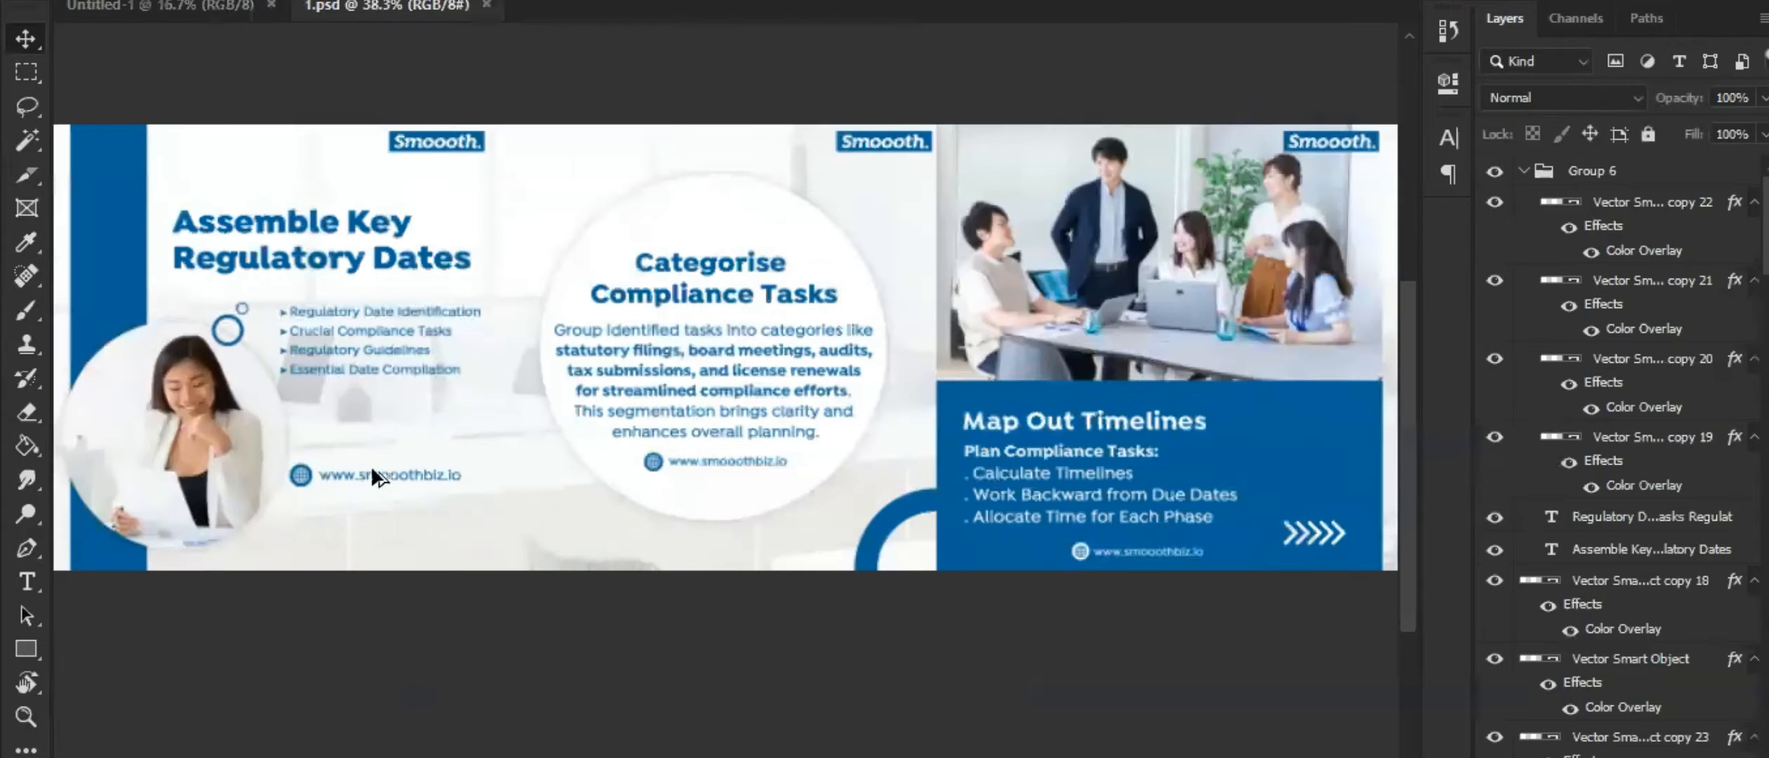
drag(290, 432, 946, 453)
scroll(779, 437, down, 3)
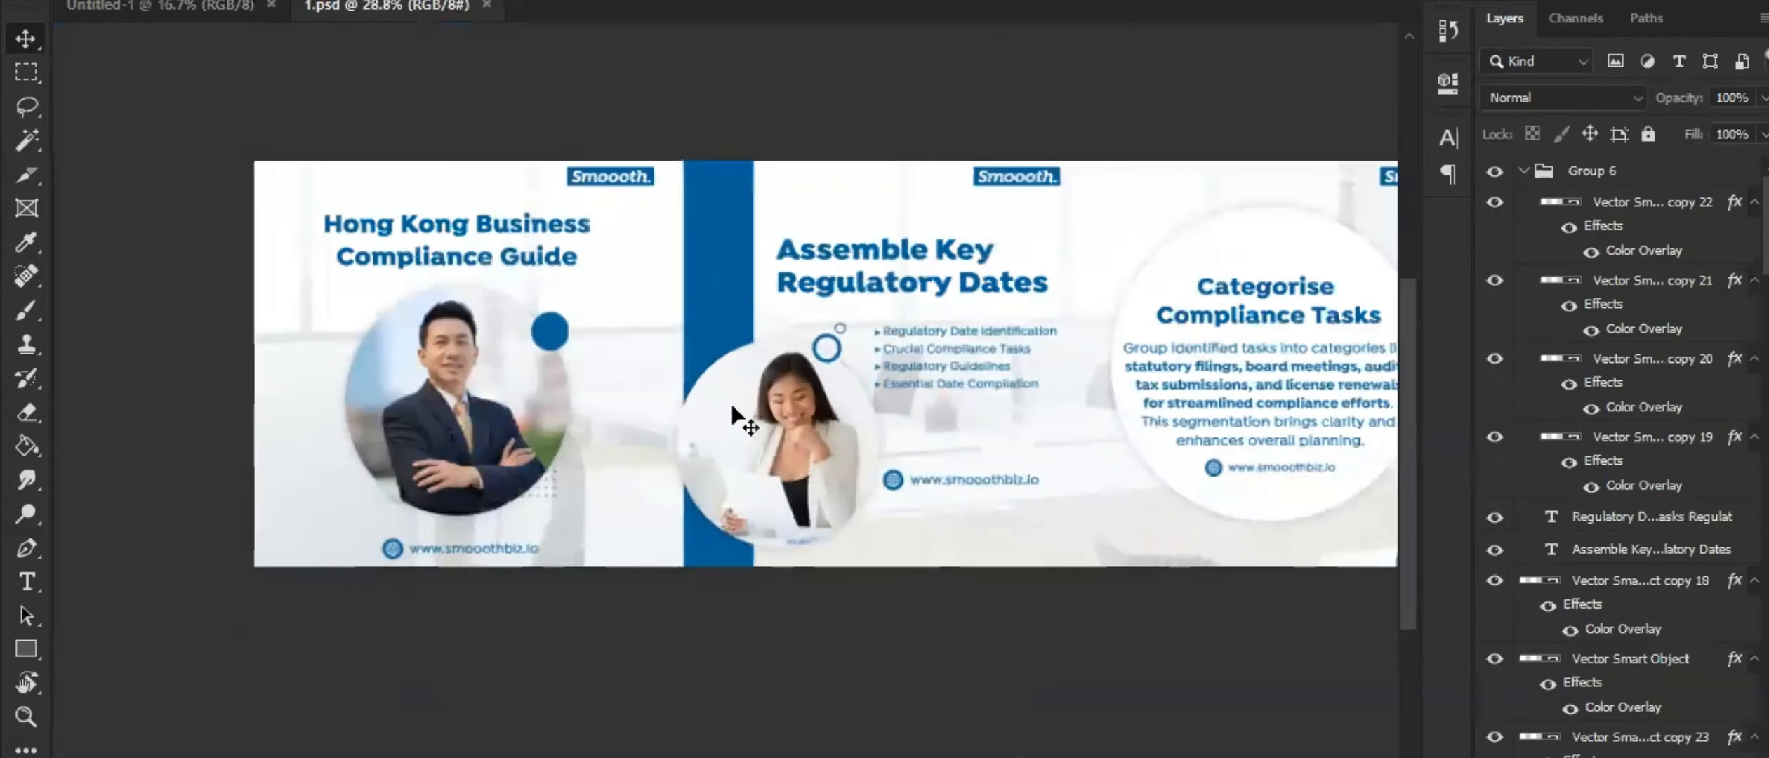
drag(575, 337, 358, 335)
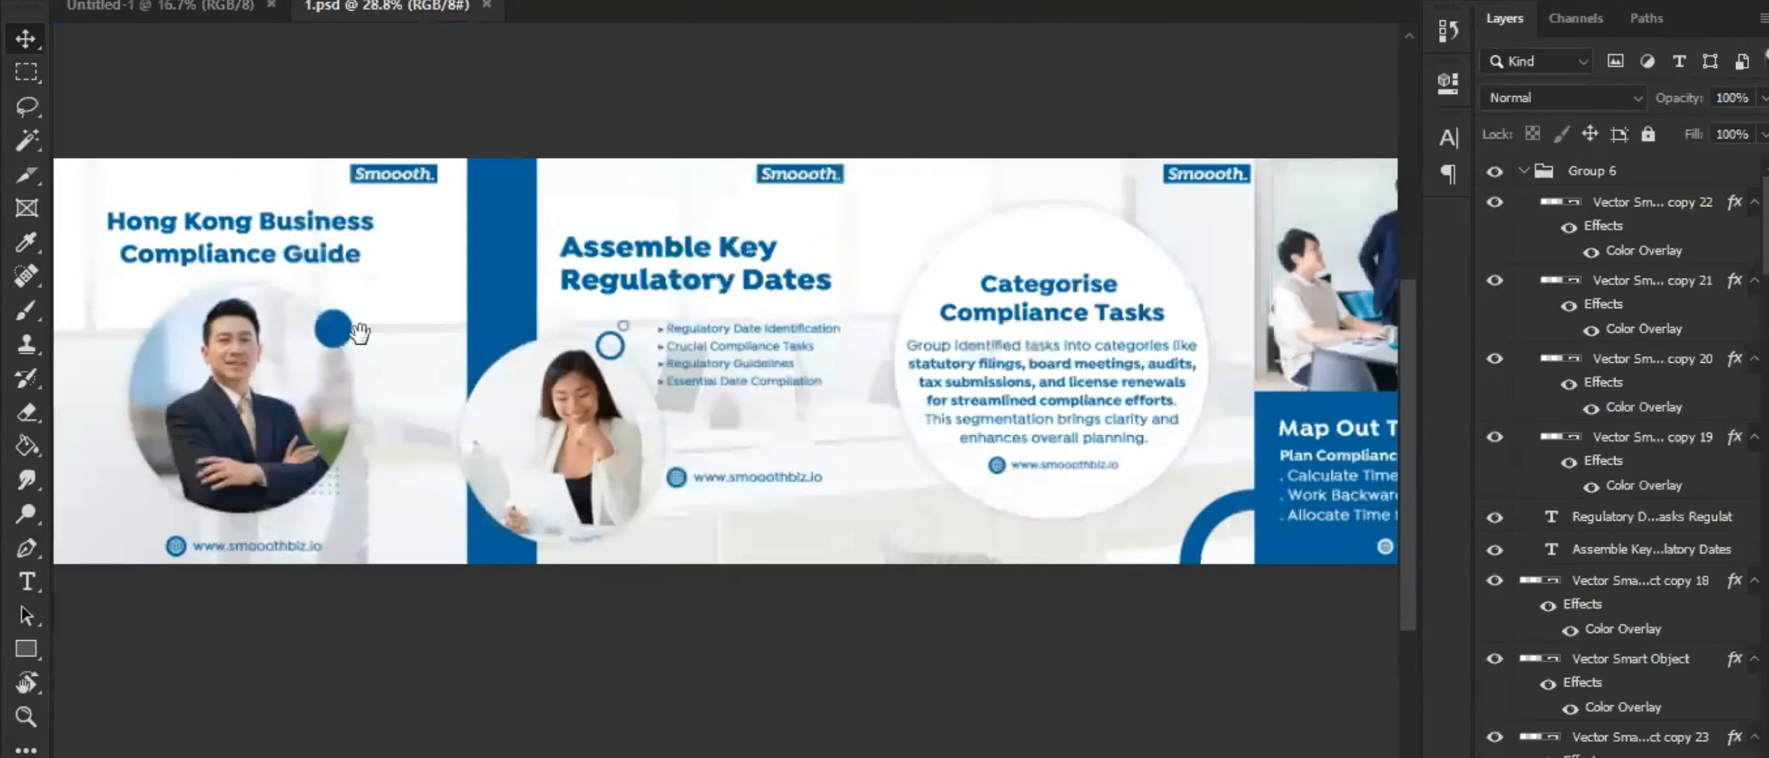
drag(1145, 347, 1116, 267)
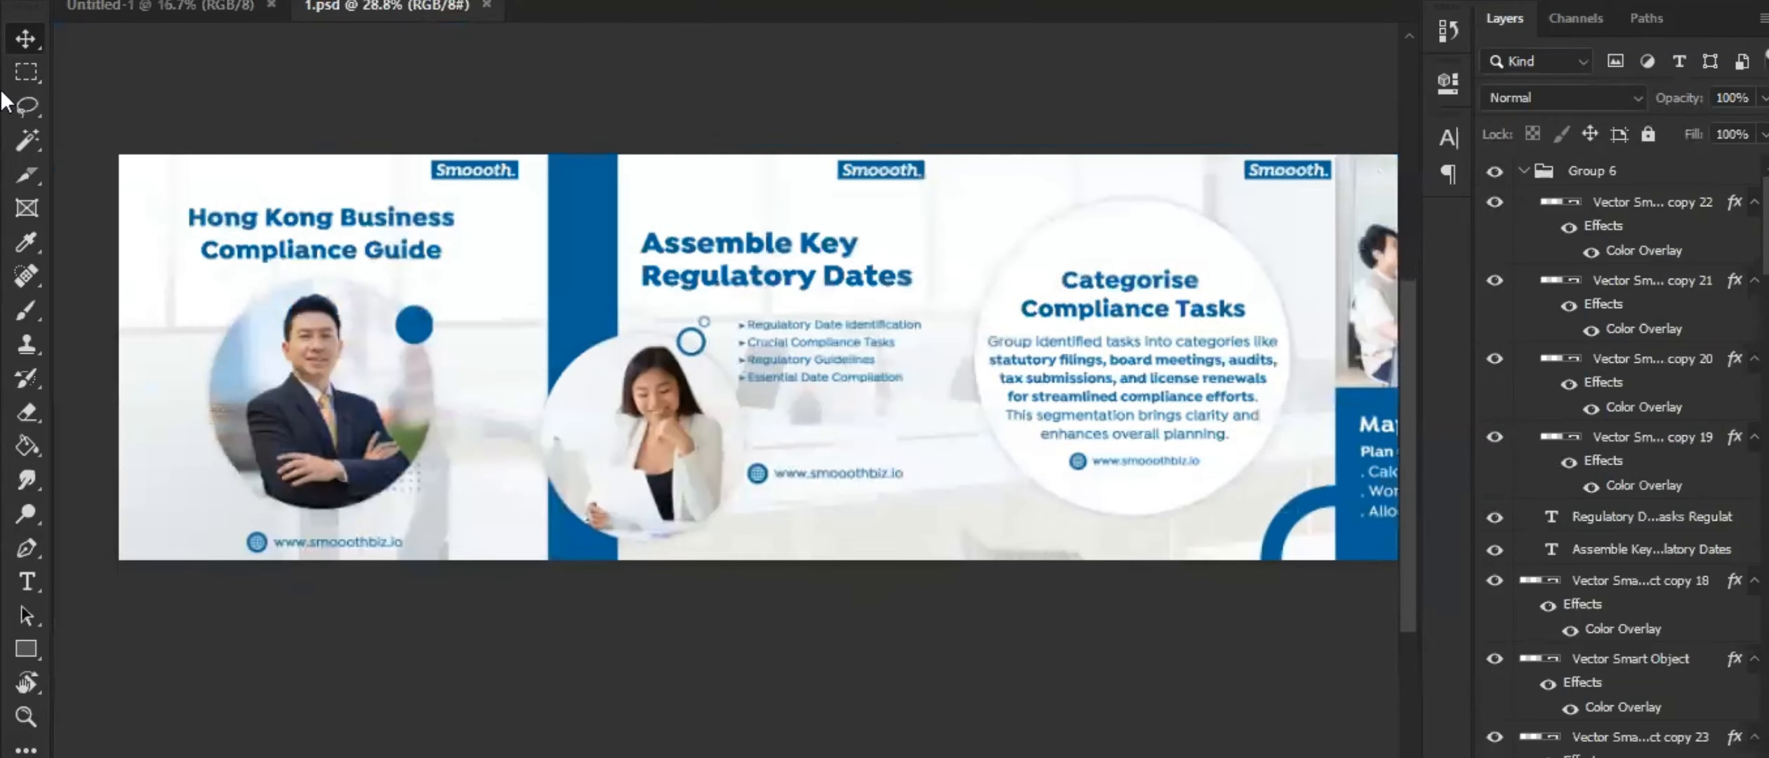
click(157, 7)
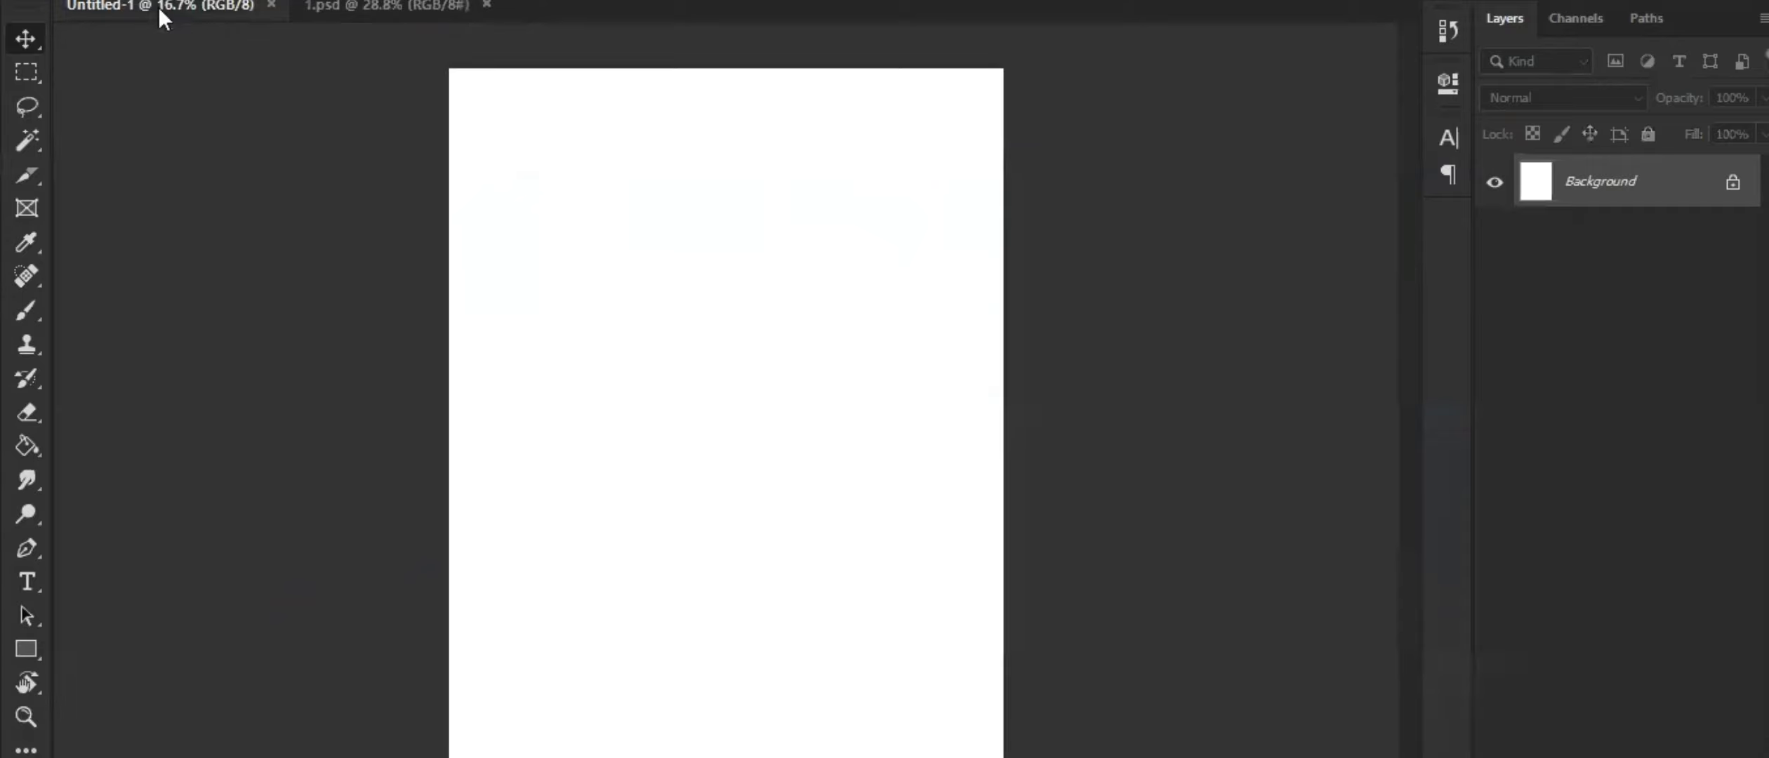
click(70, 0)
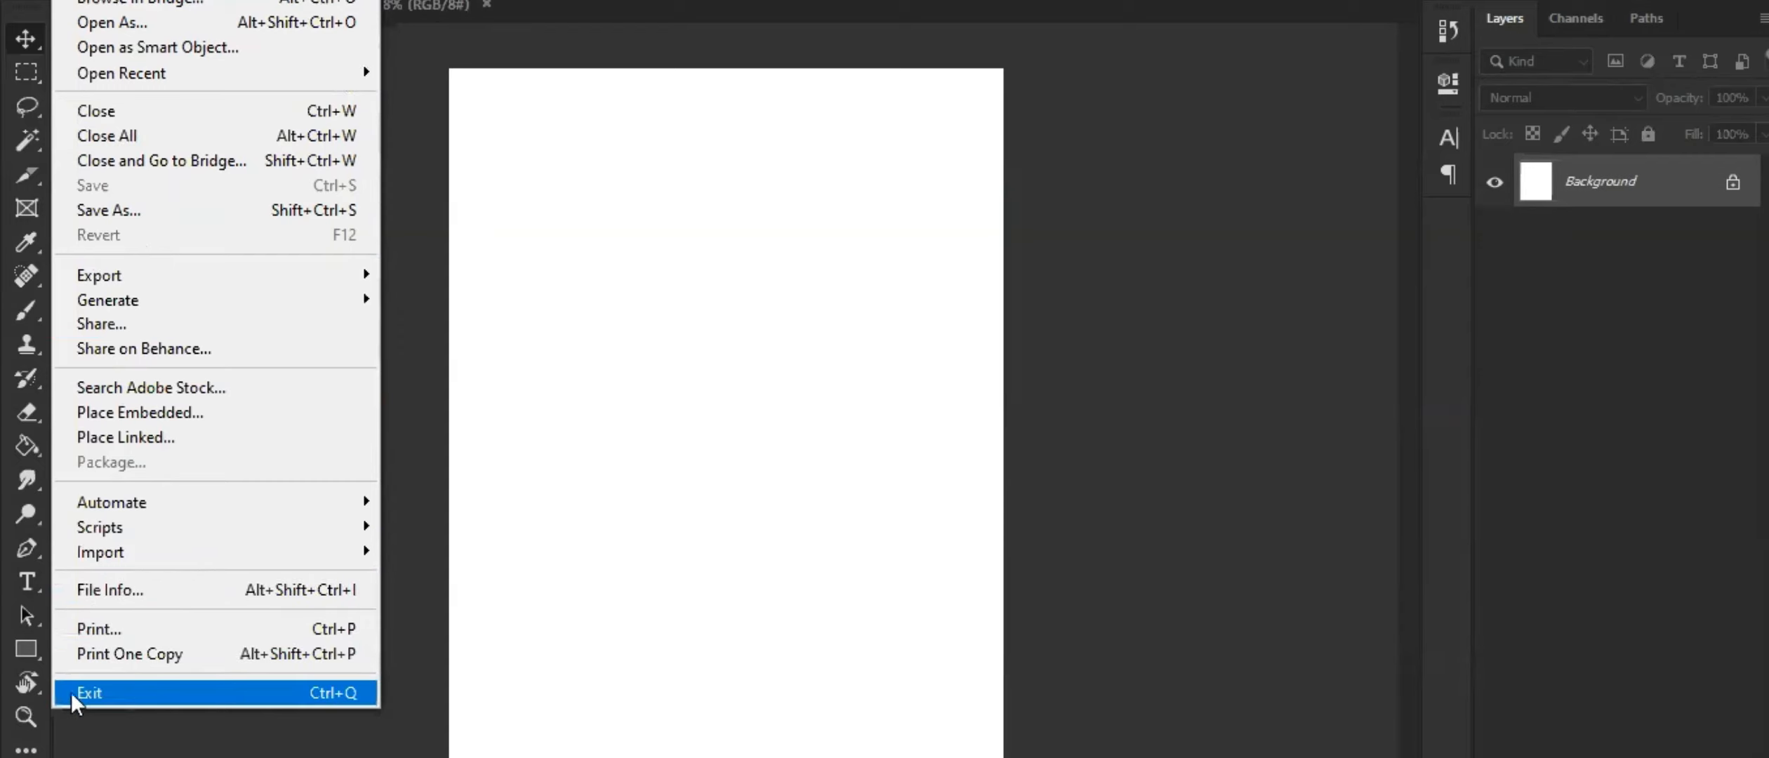
click(412, 407)
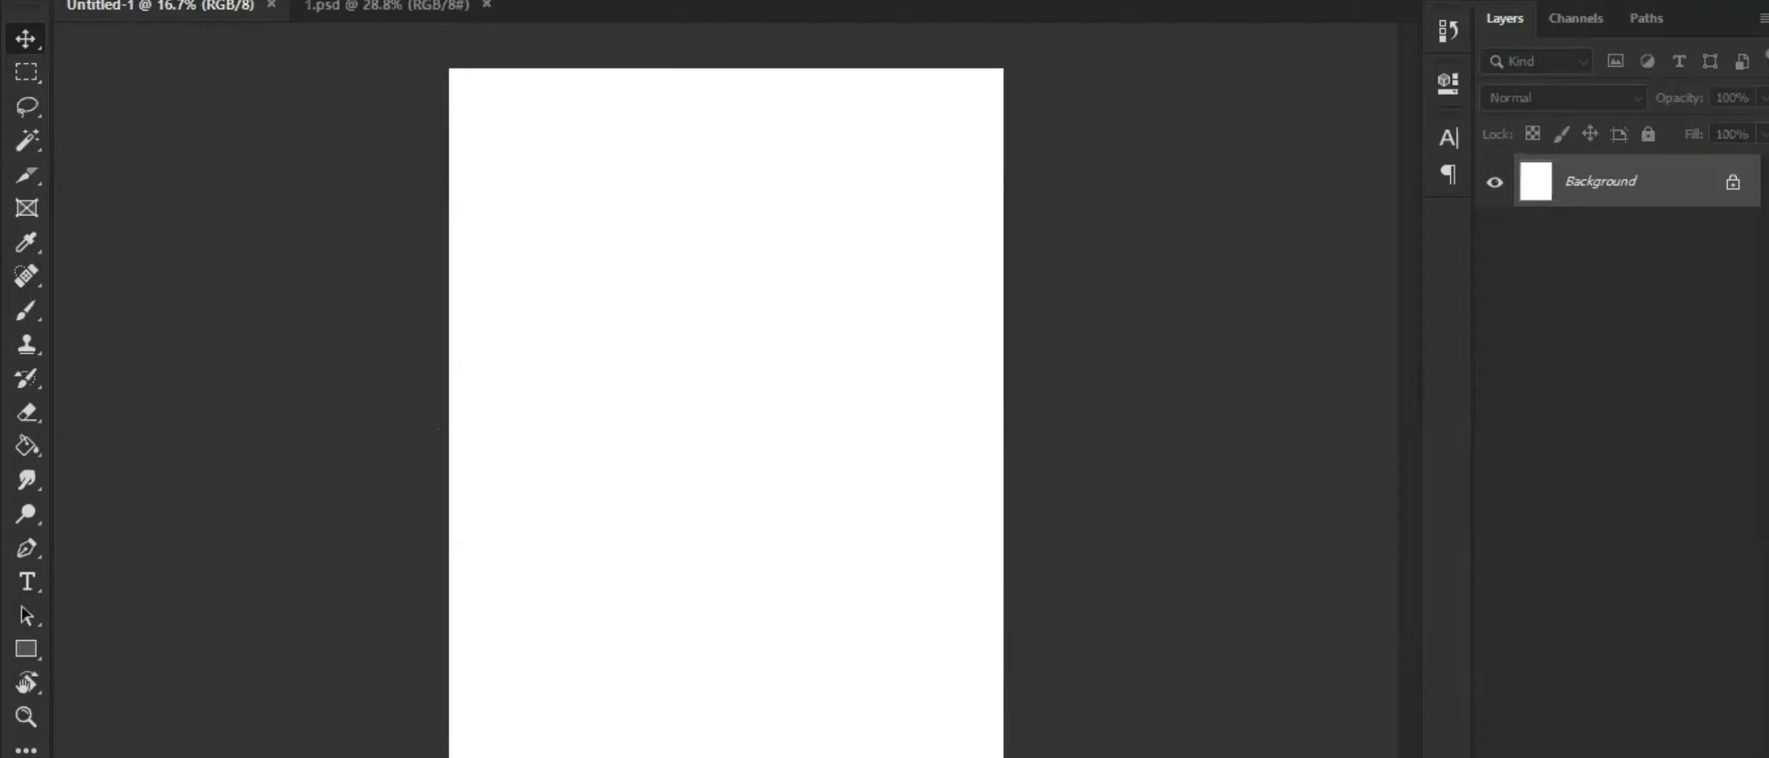
click(156, 0)
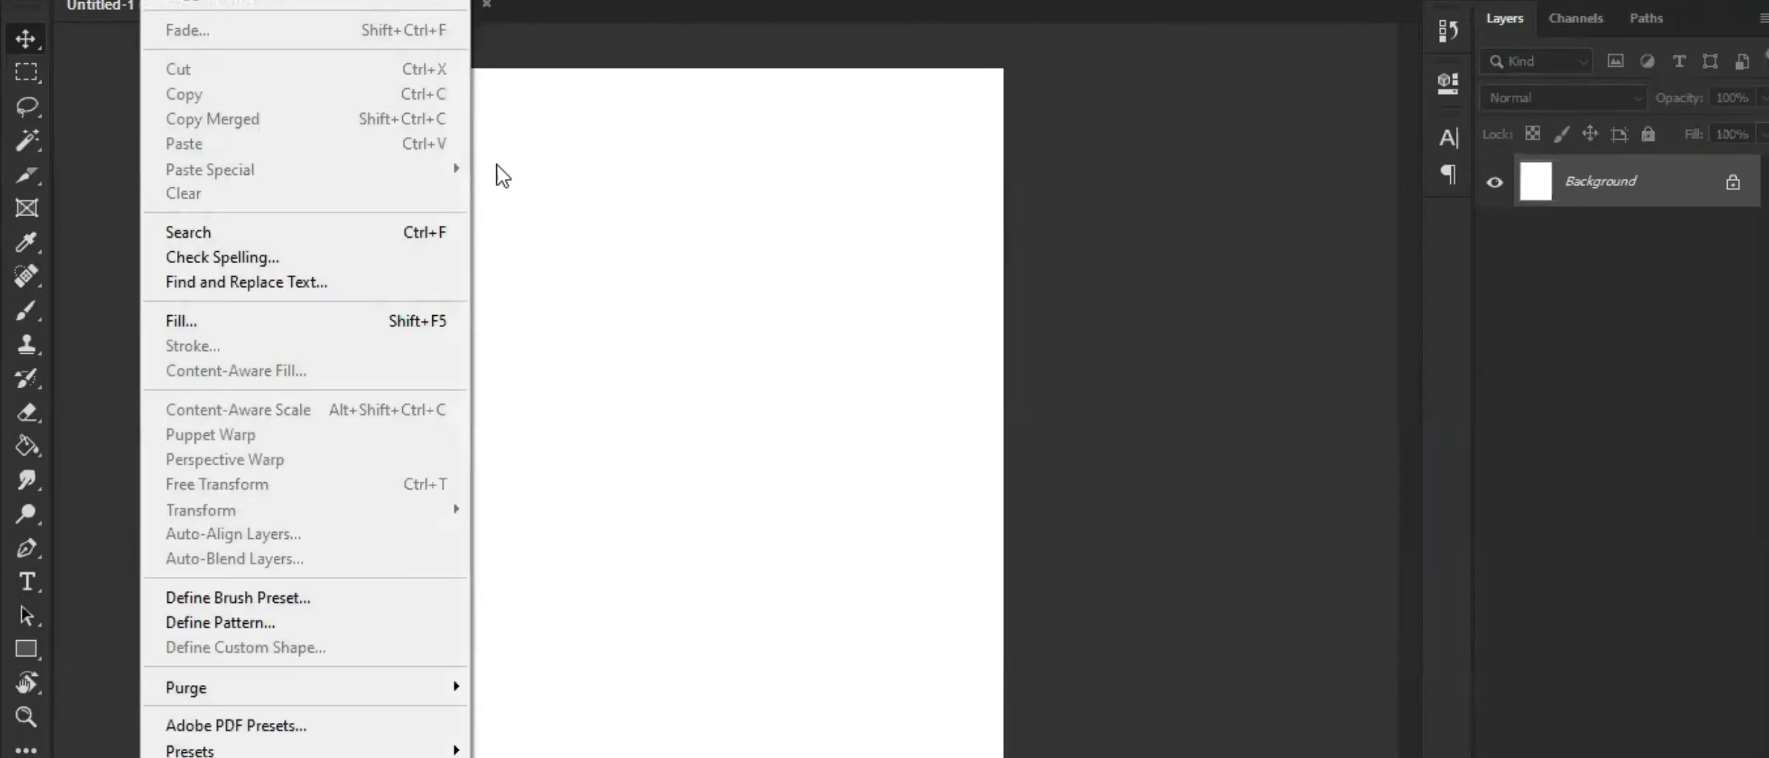
click(757, 321)
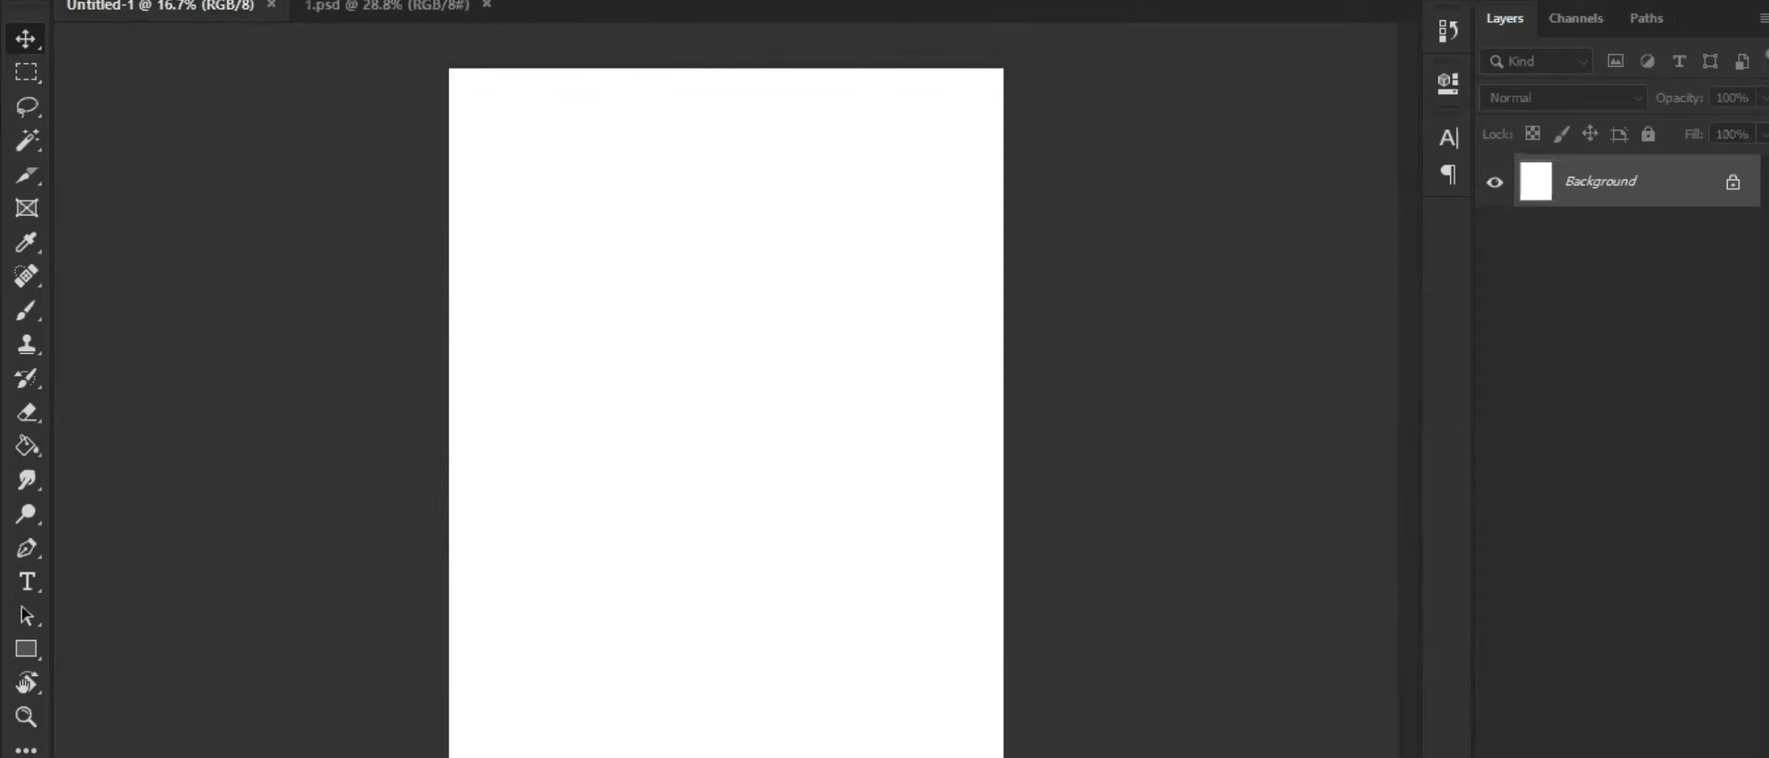
Rotate the blank Untitled-1 canvas 90° clockwise
click(251, 1)
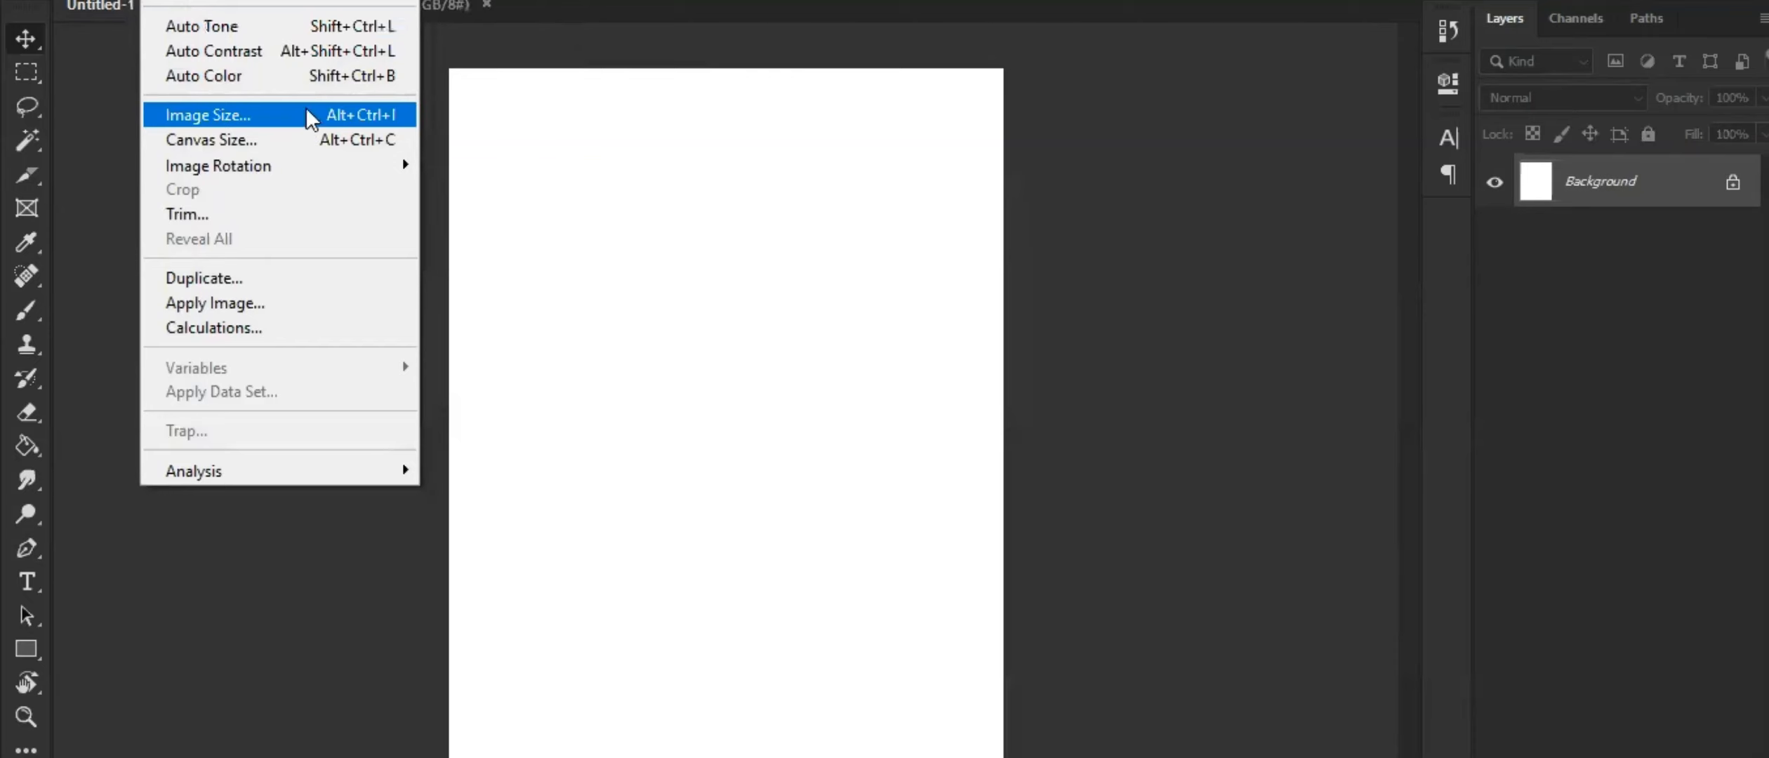
mouse_move(281, 160)
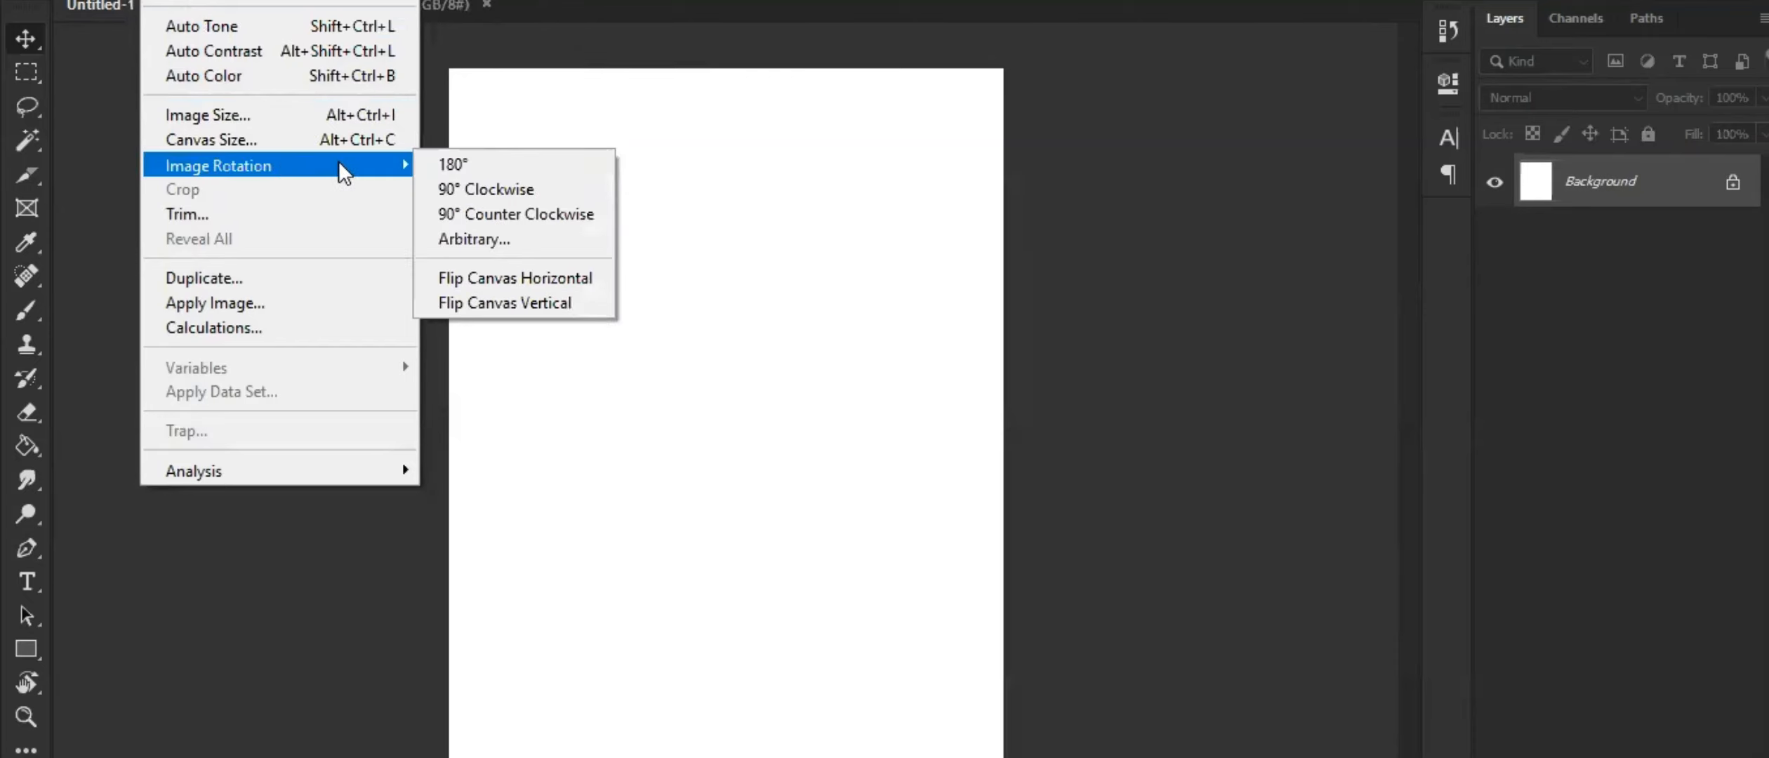
click(517, 190)
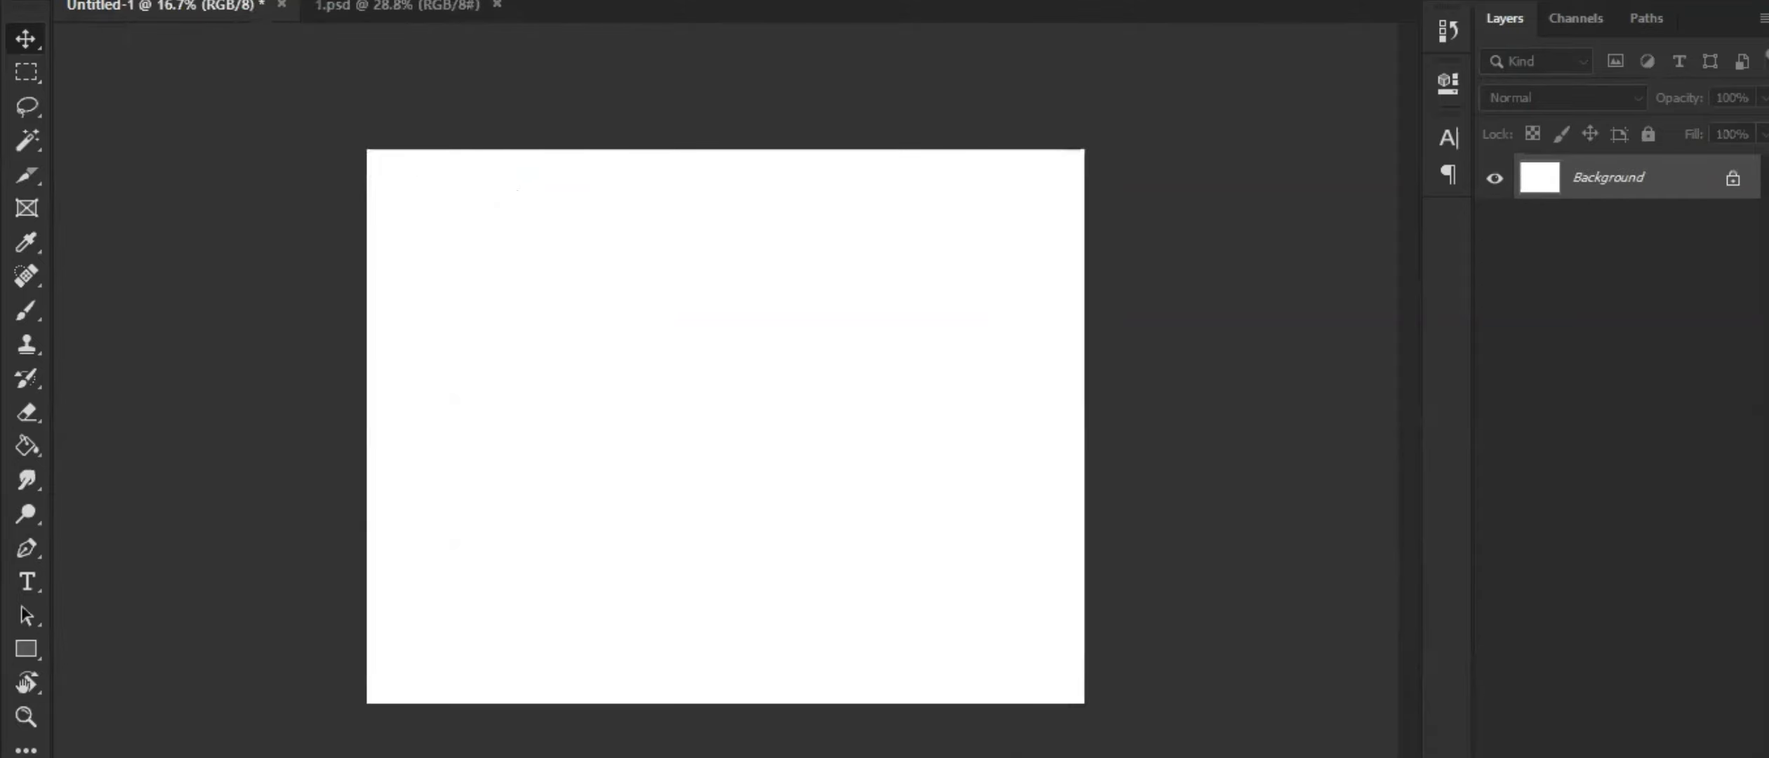
Undo the 90° clockwise rotation so the Untitled-1 canvas is back in portrait orientation
click(157, 0)
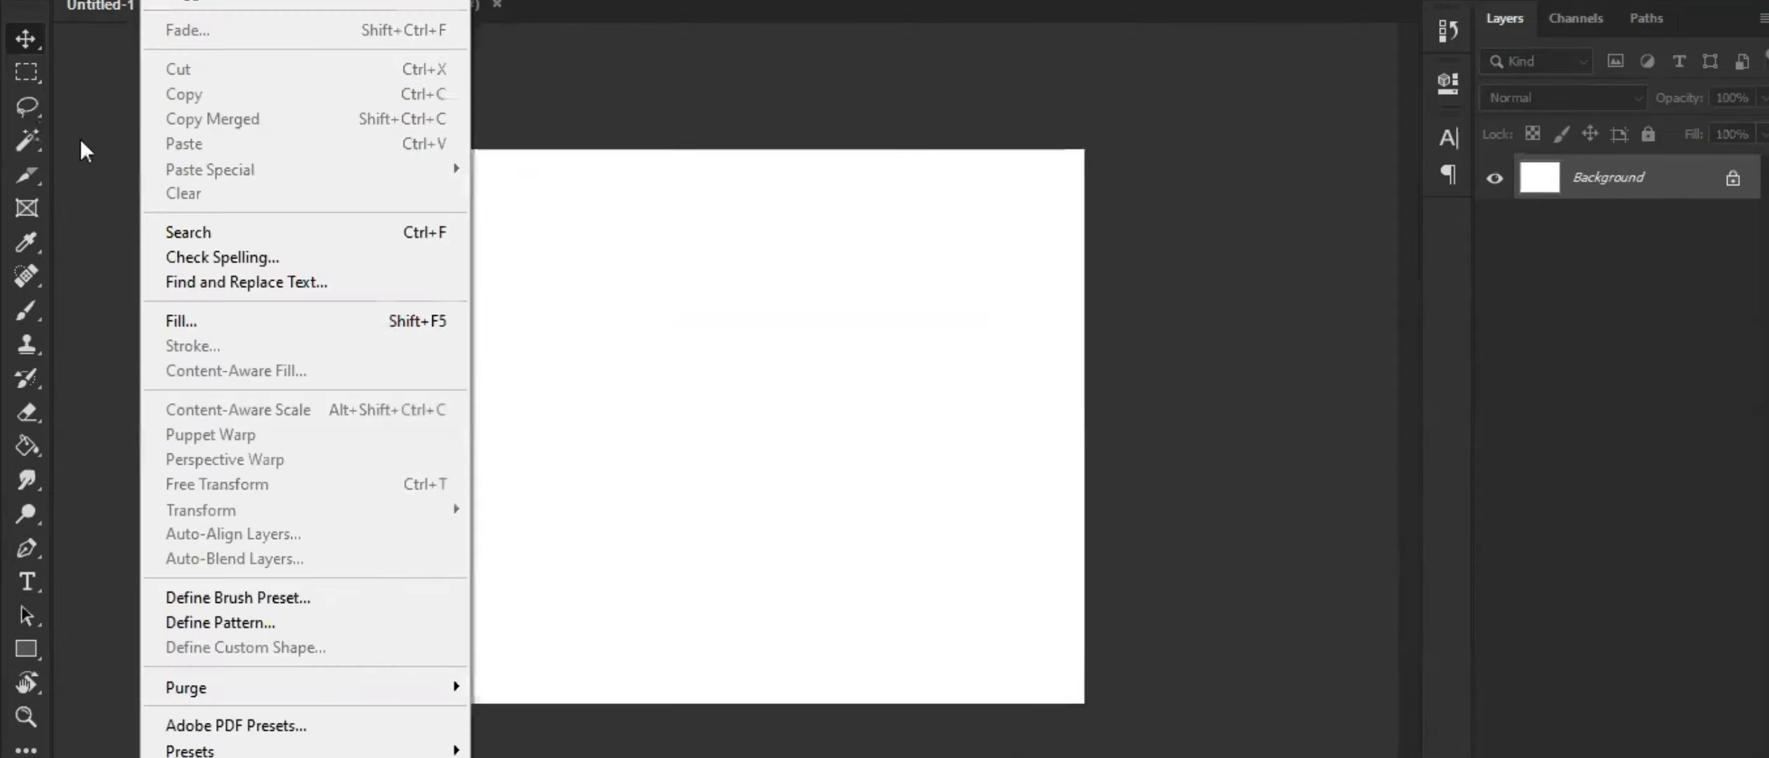
mouse_move(379, 172)
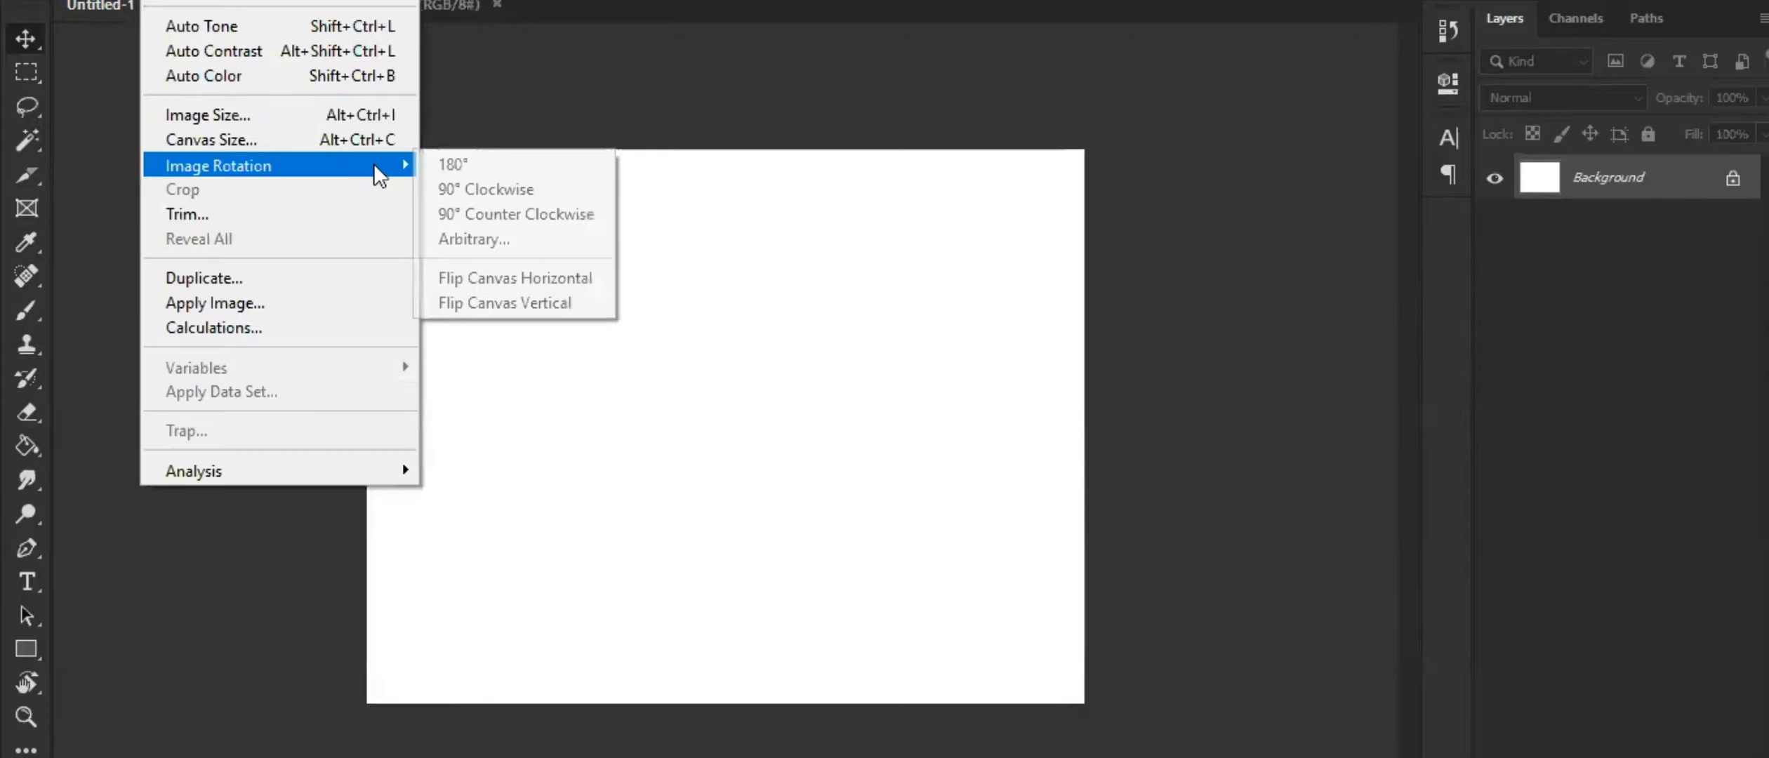
click(489, 95)
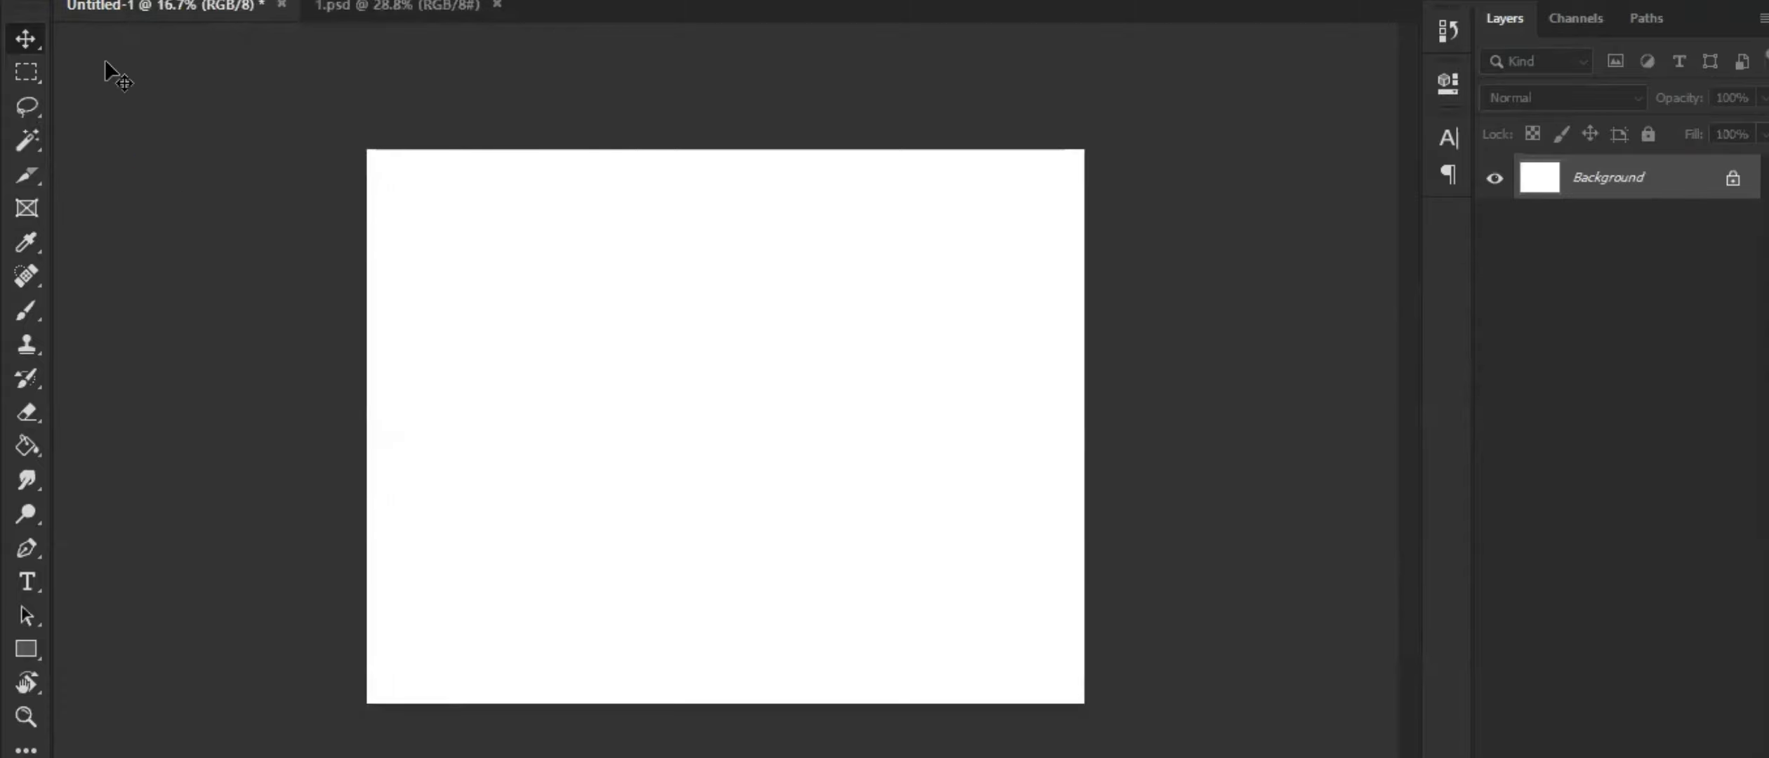
key(ctrl+z)
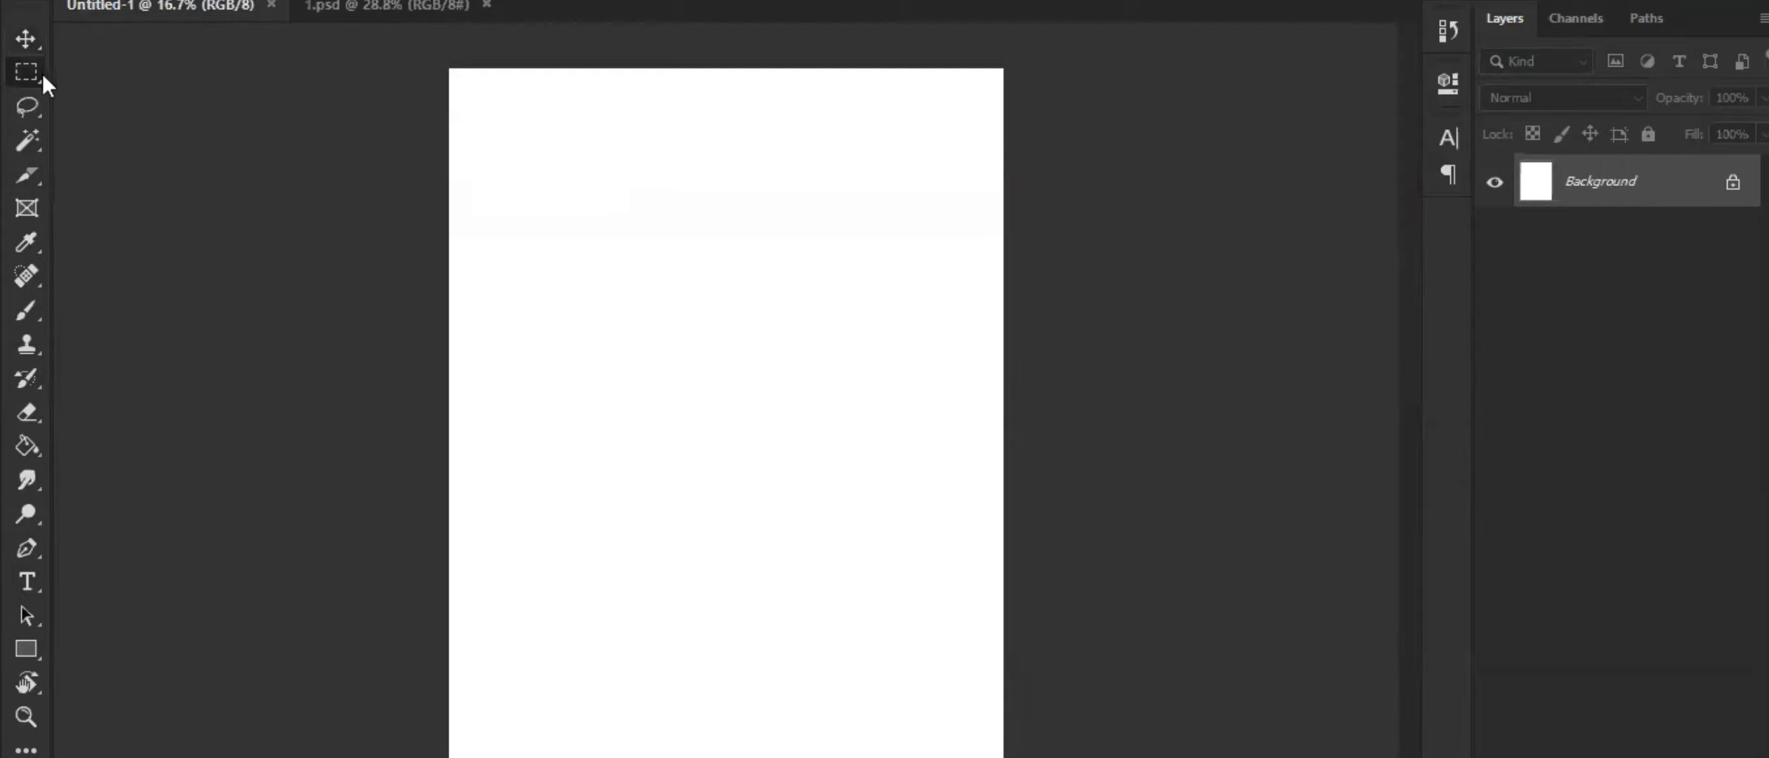
Practise rectangular marquee selections on the upper page, ending with one about 4.12 in wide and 6 in high
drag(608, 129, 800, 321)
right_click(28, 78)
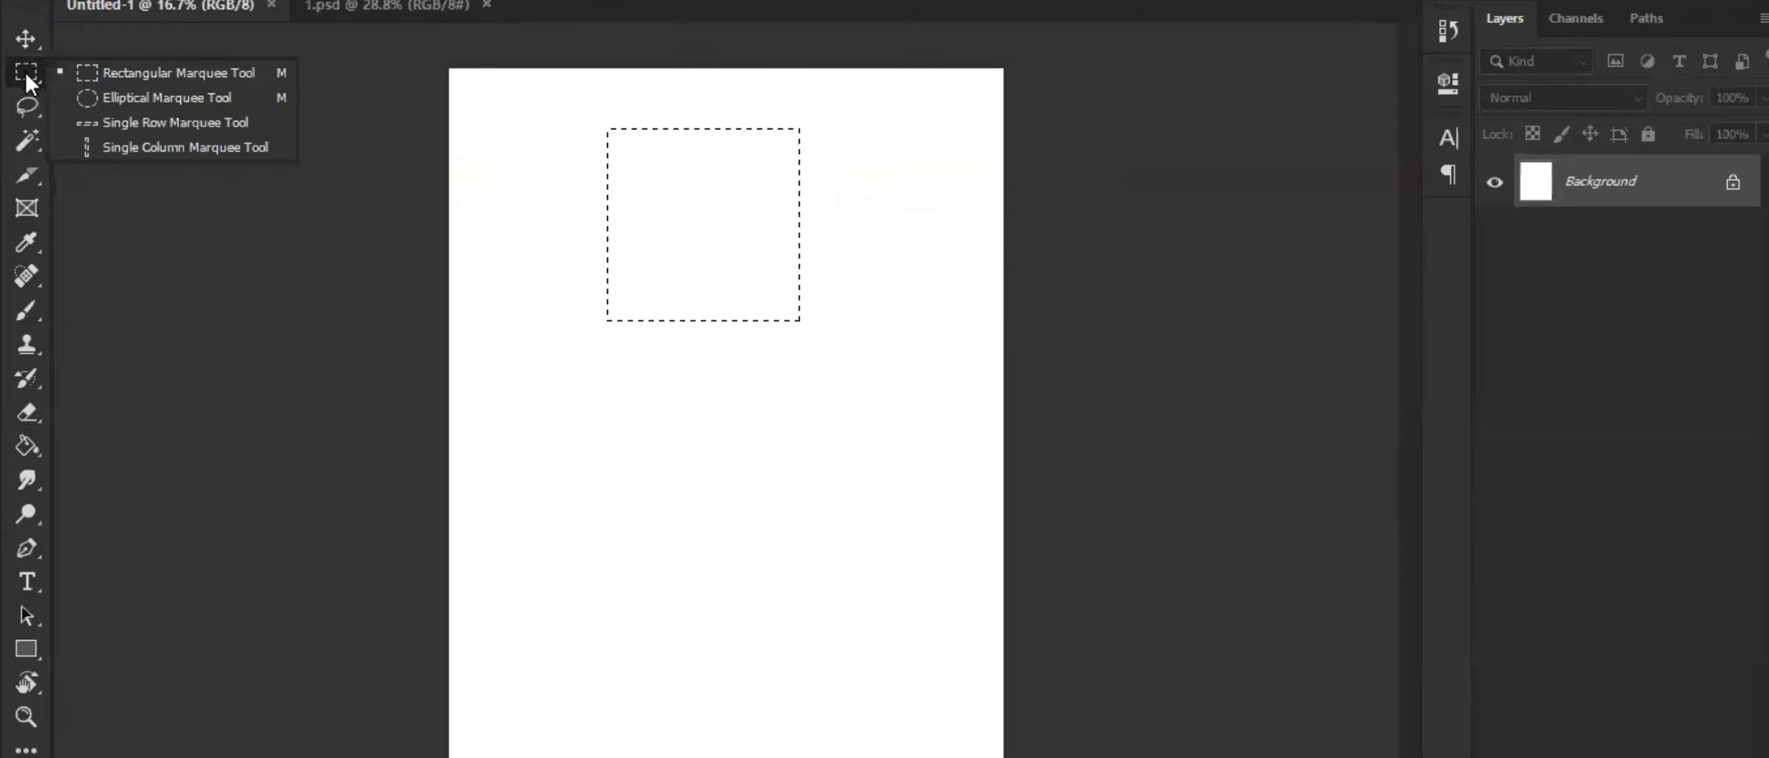
click(94, 74)
click(66, 88)
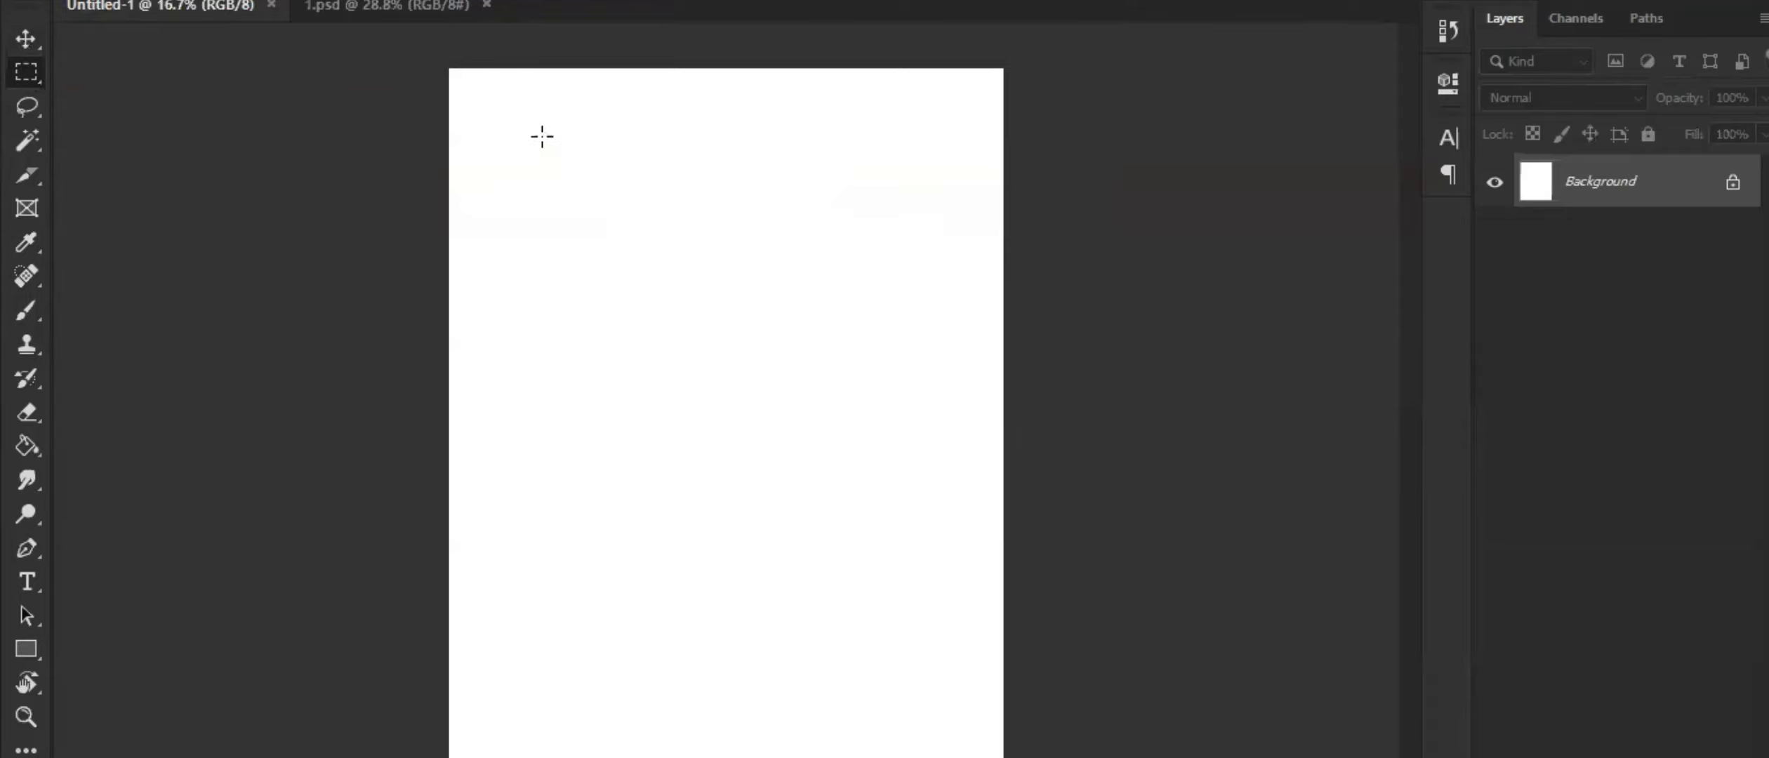
drag(542, 137, 810, 528)
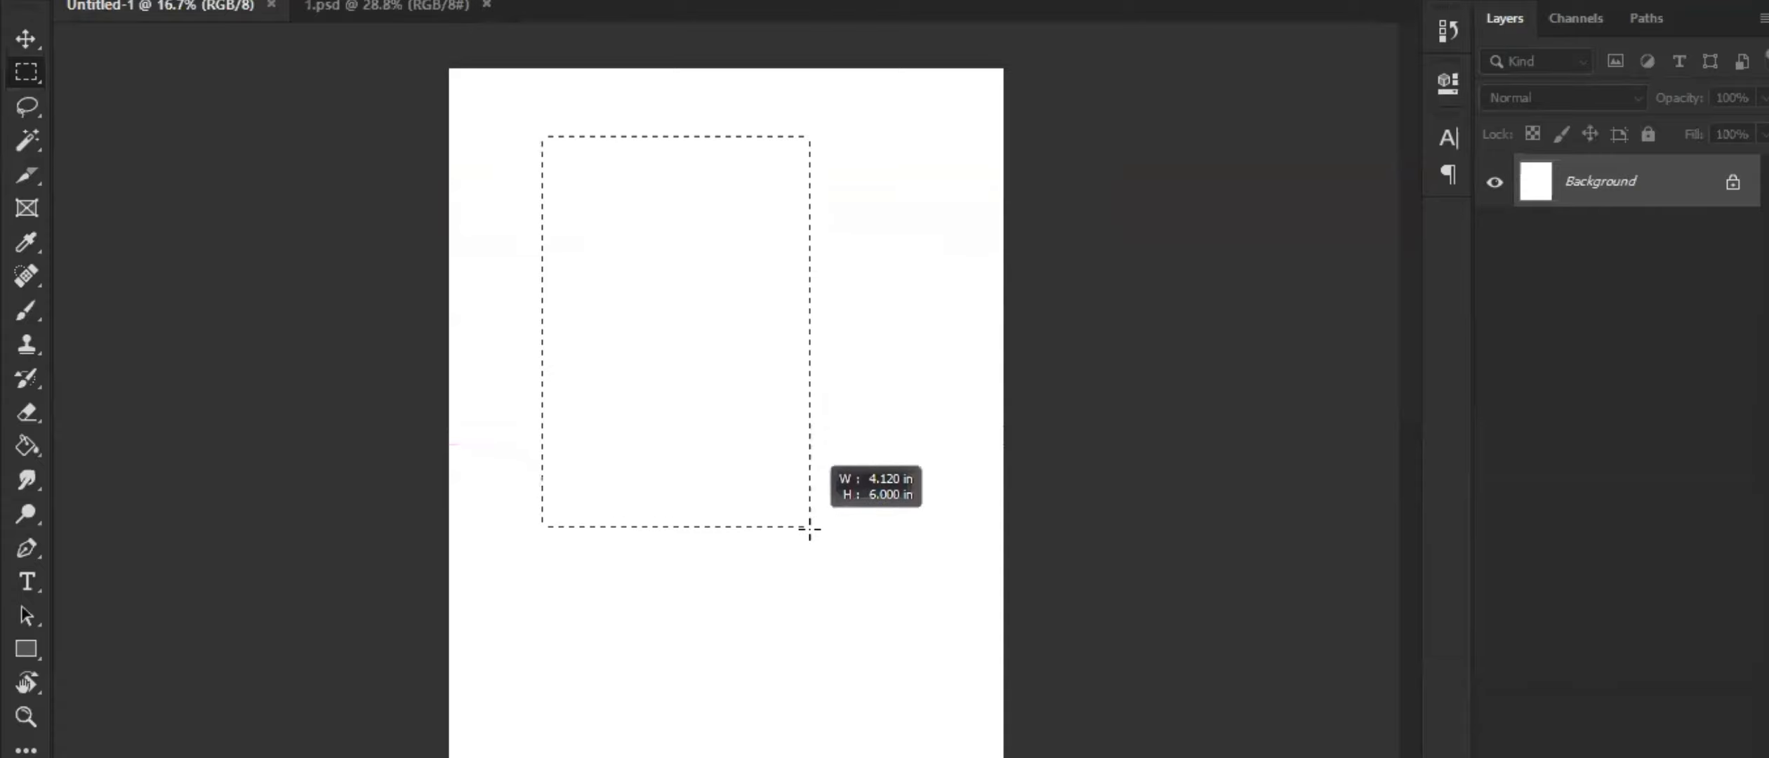
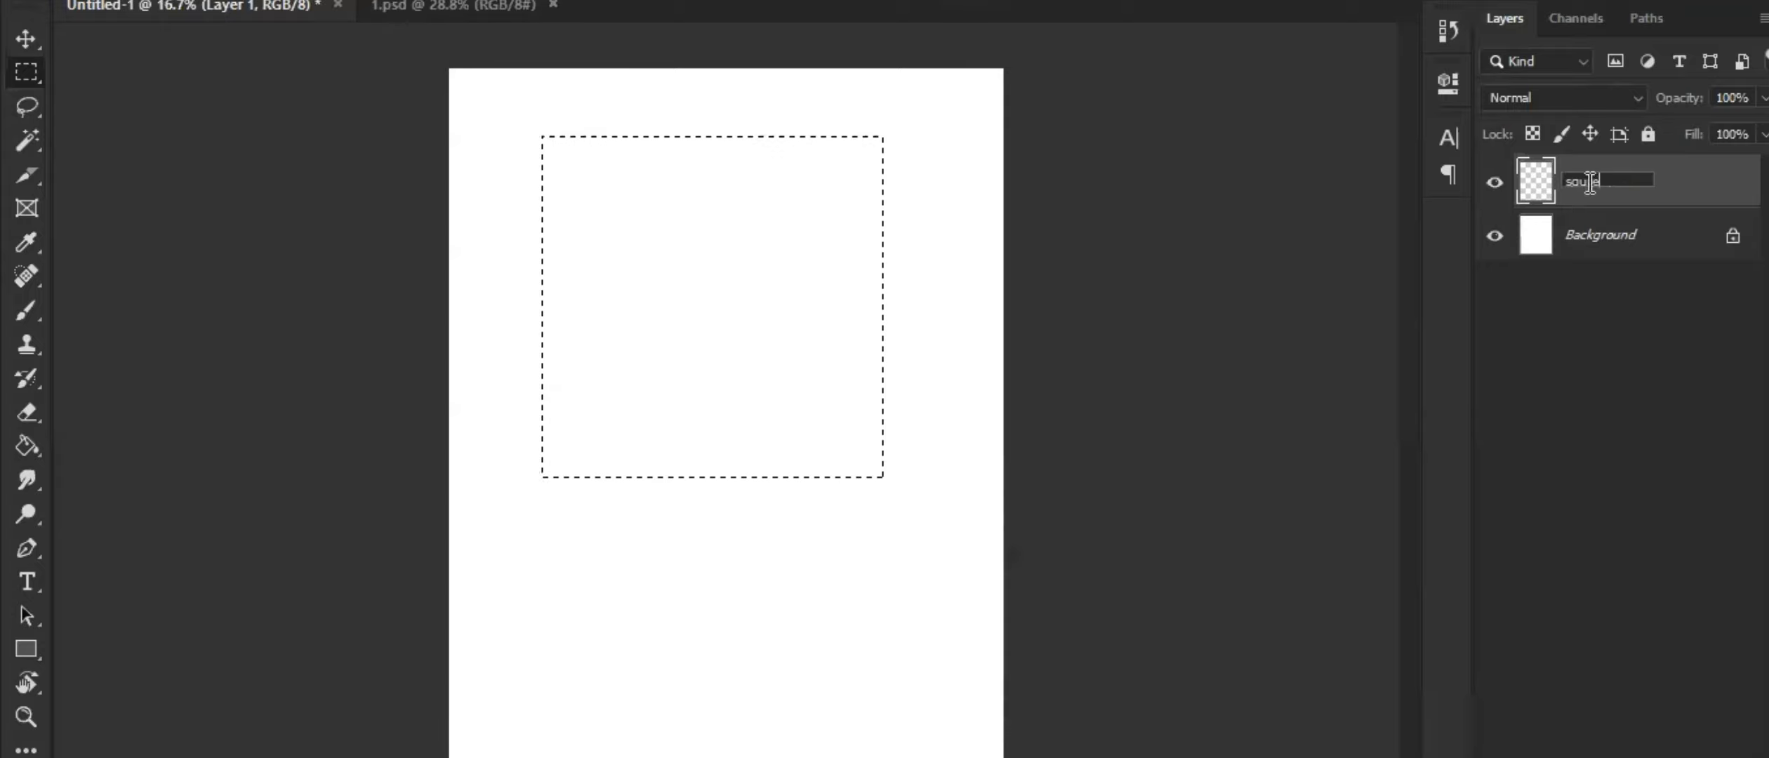
Accept squre as the new layer's name and draw a large square marquee selection on the upper page
click(1340, 193)
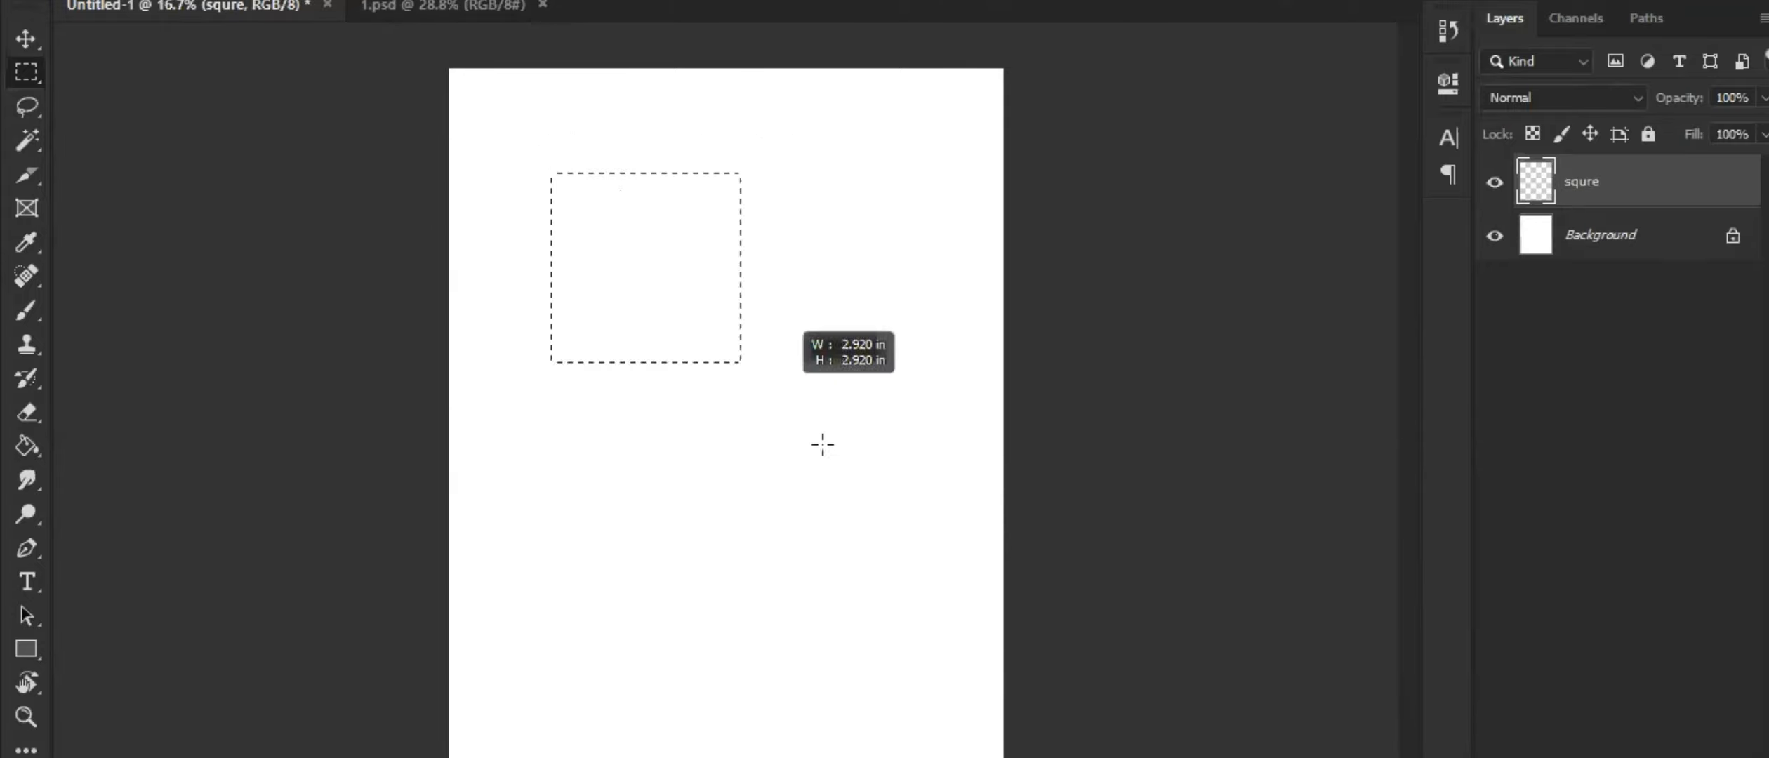
drag(823, 445, 884, 533)
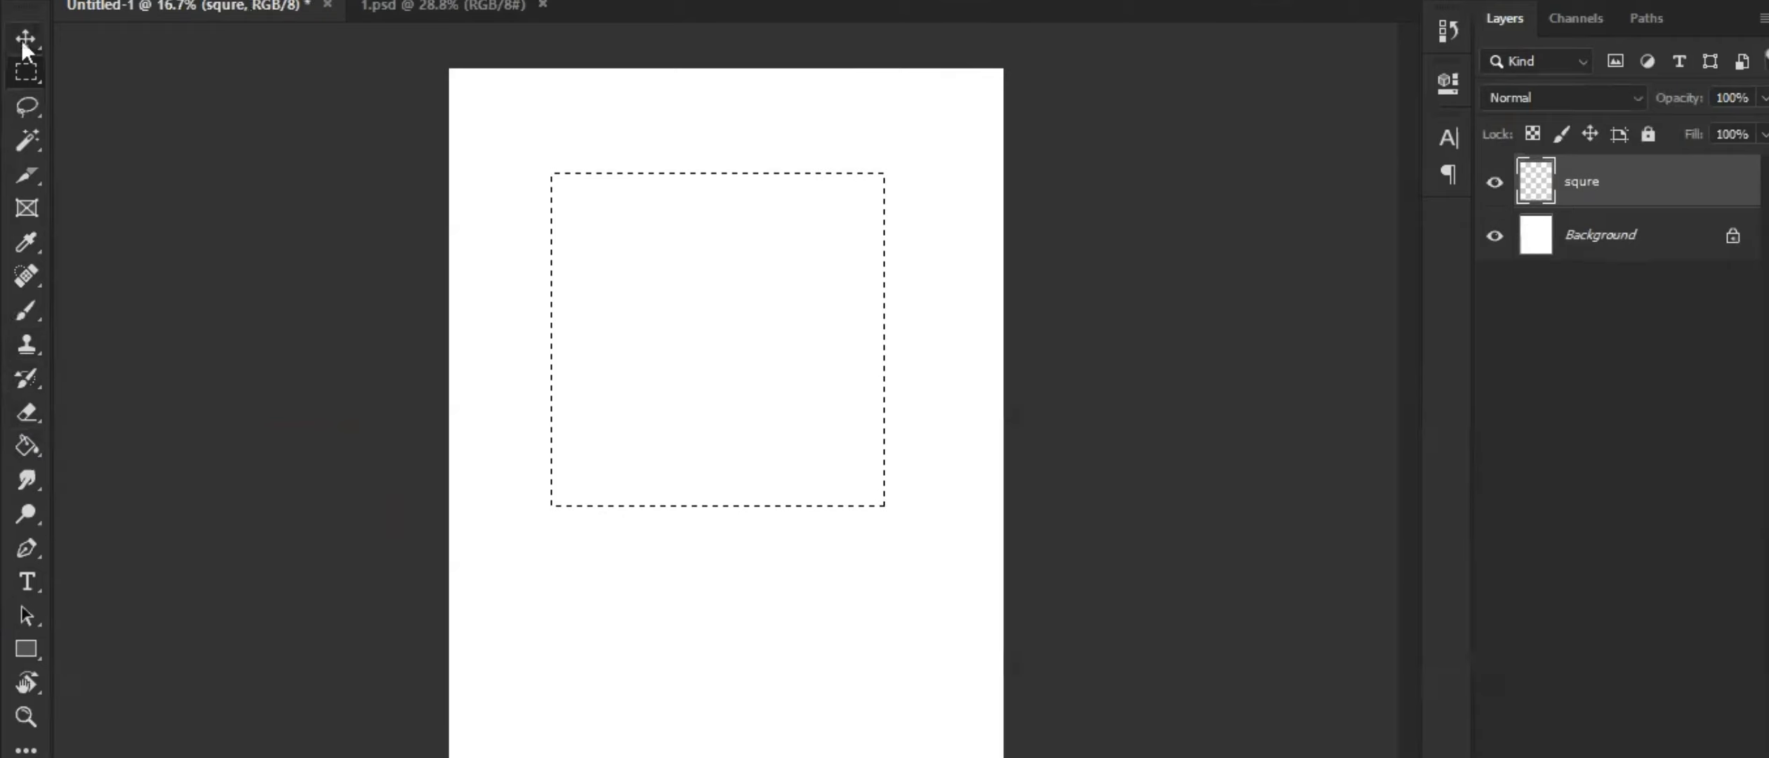
click(25, 444)
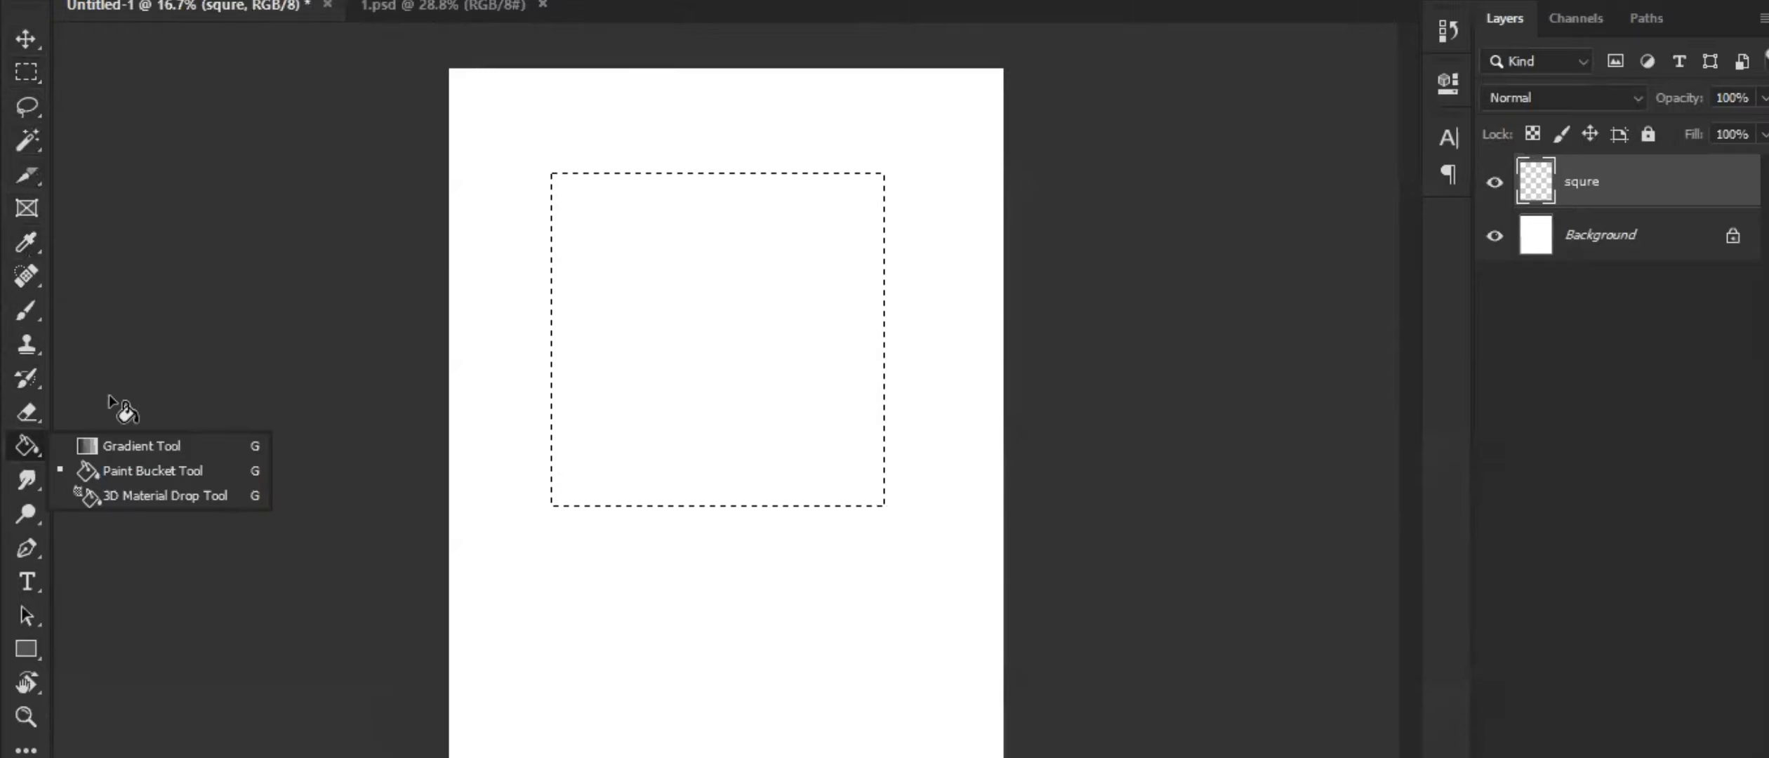
click(123, 409)
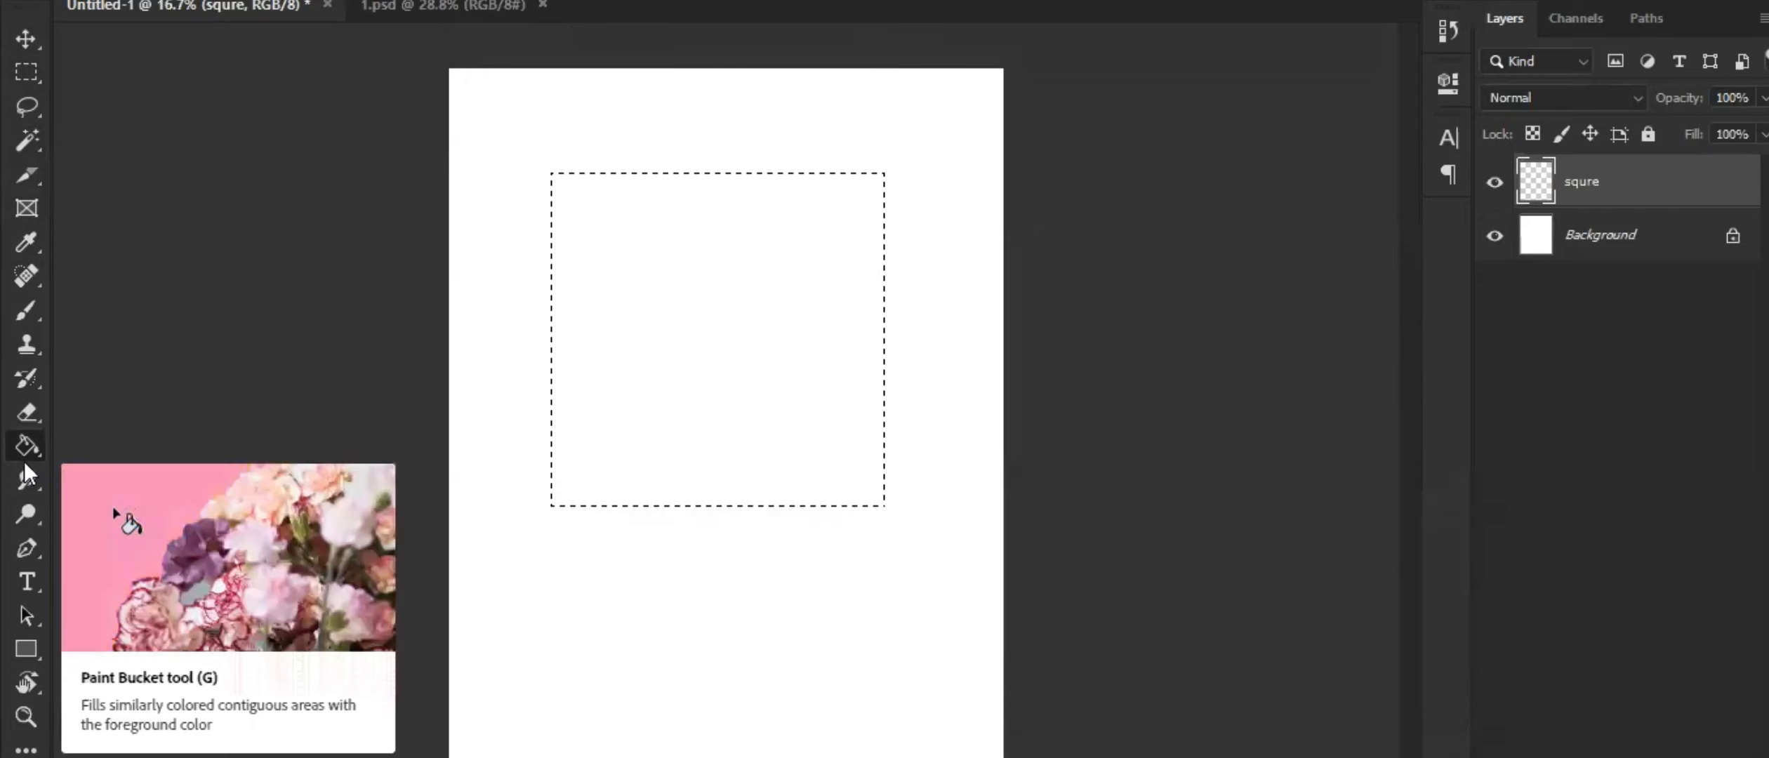
right_click(26, 448)
click(26, 447)
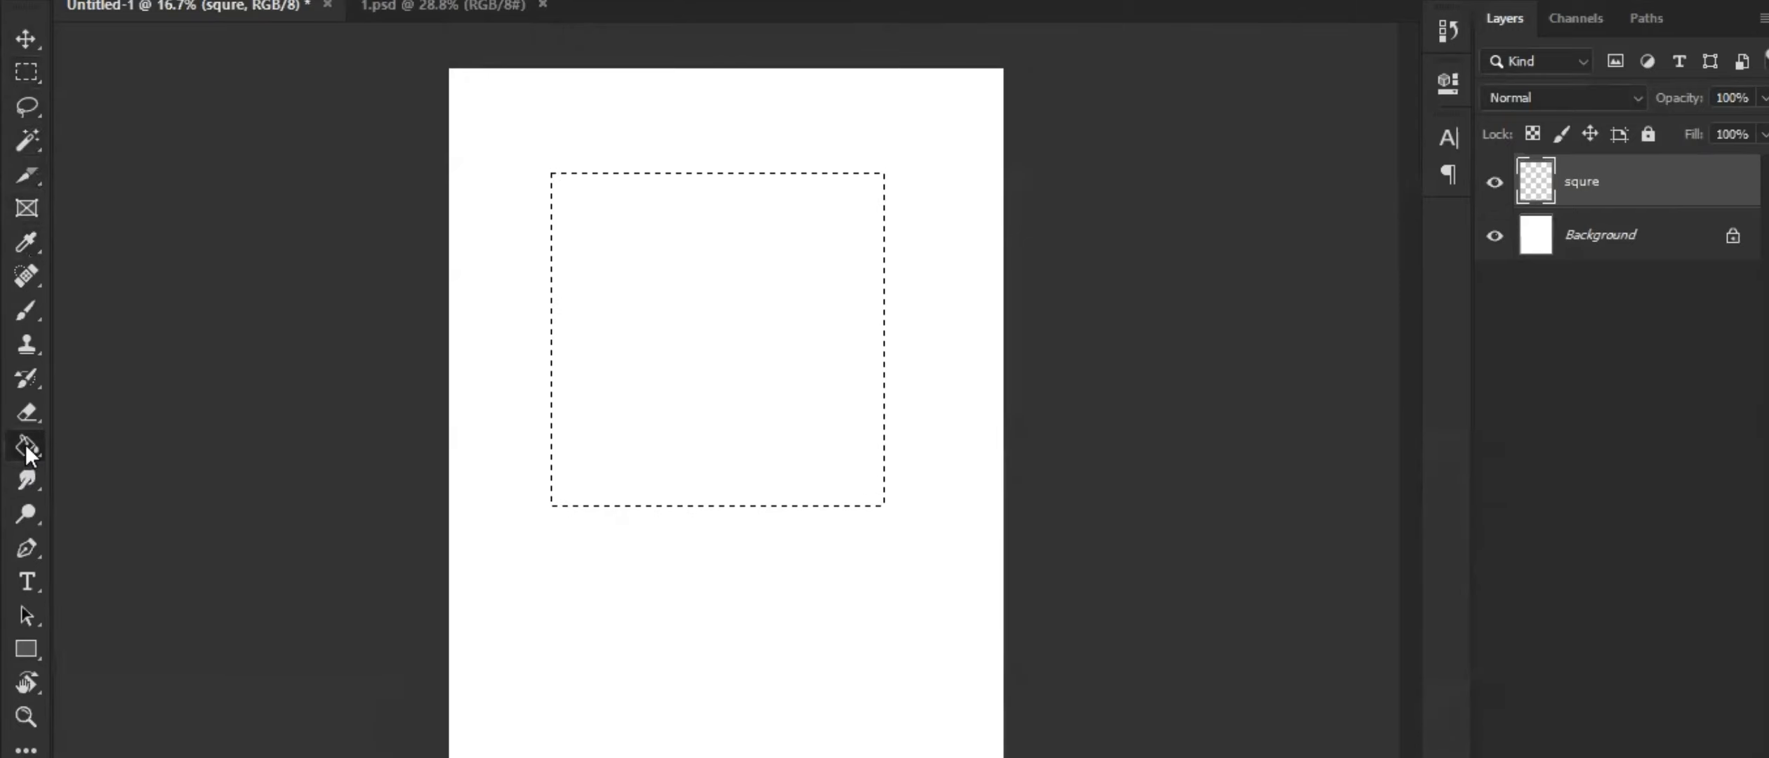
right_click(26, 448)
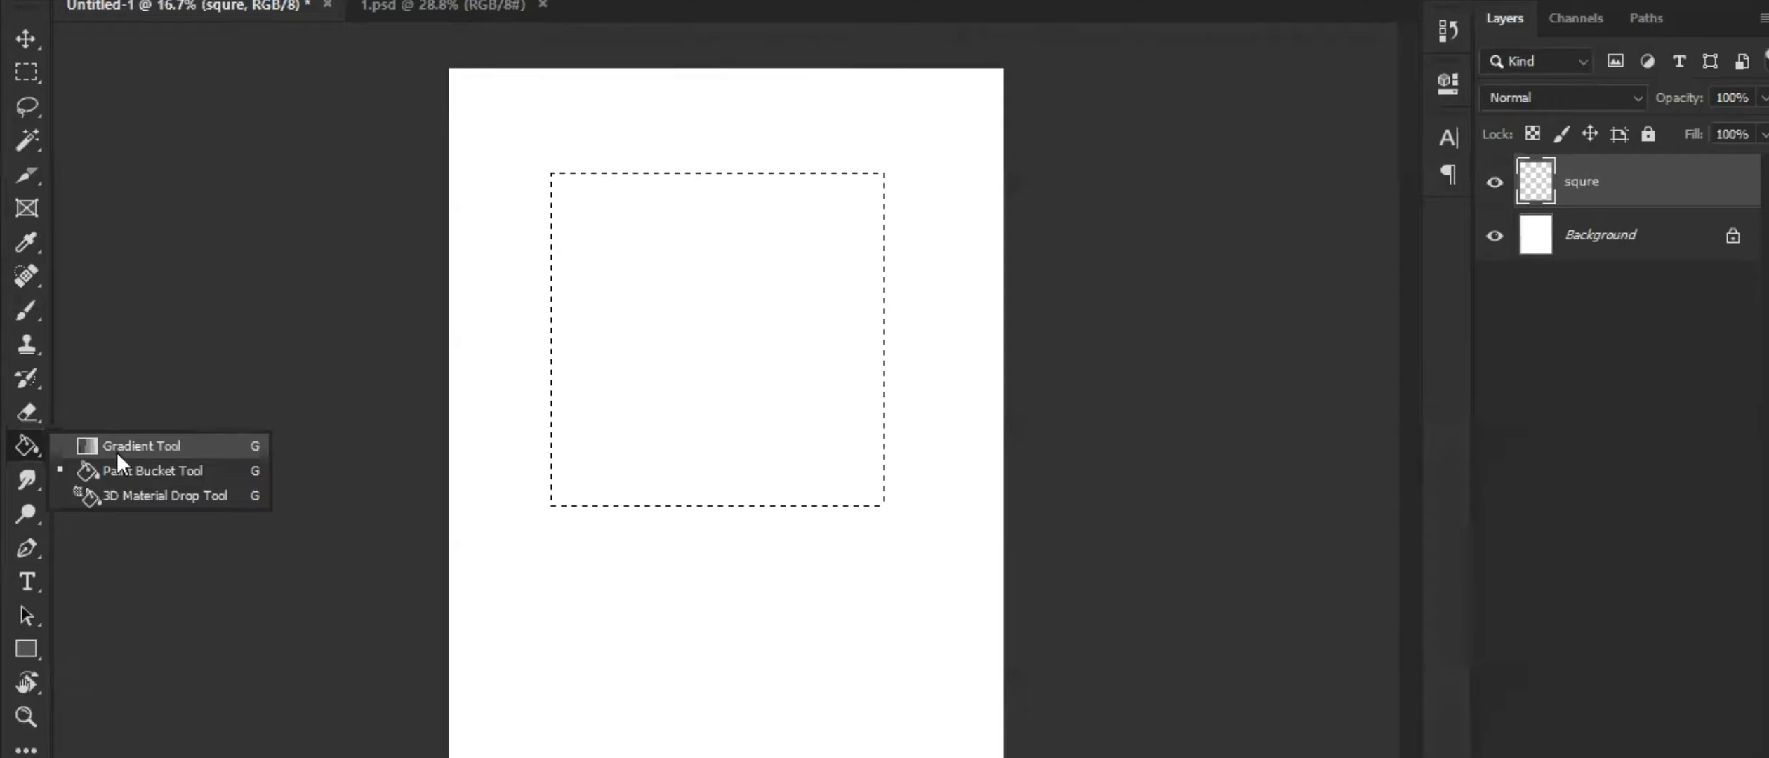
click(28, 76)
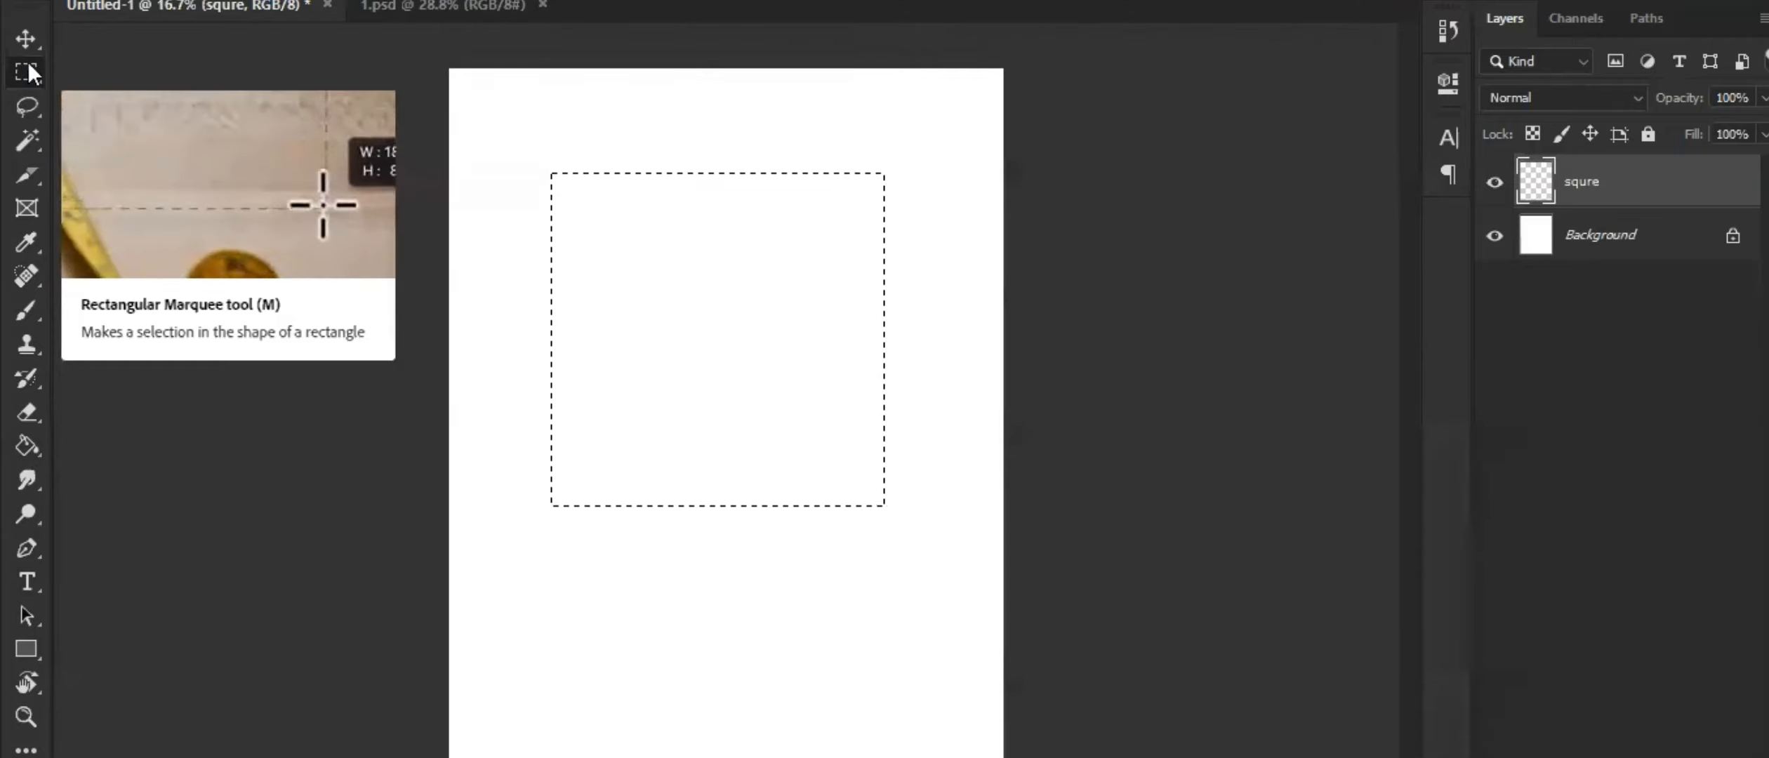
click(32, 130)
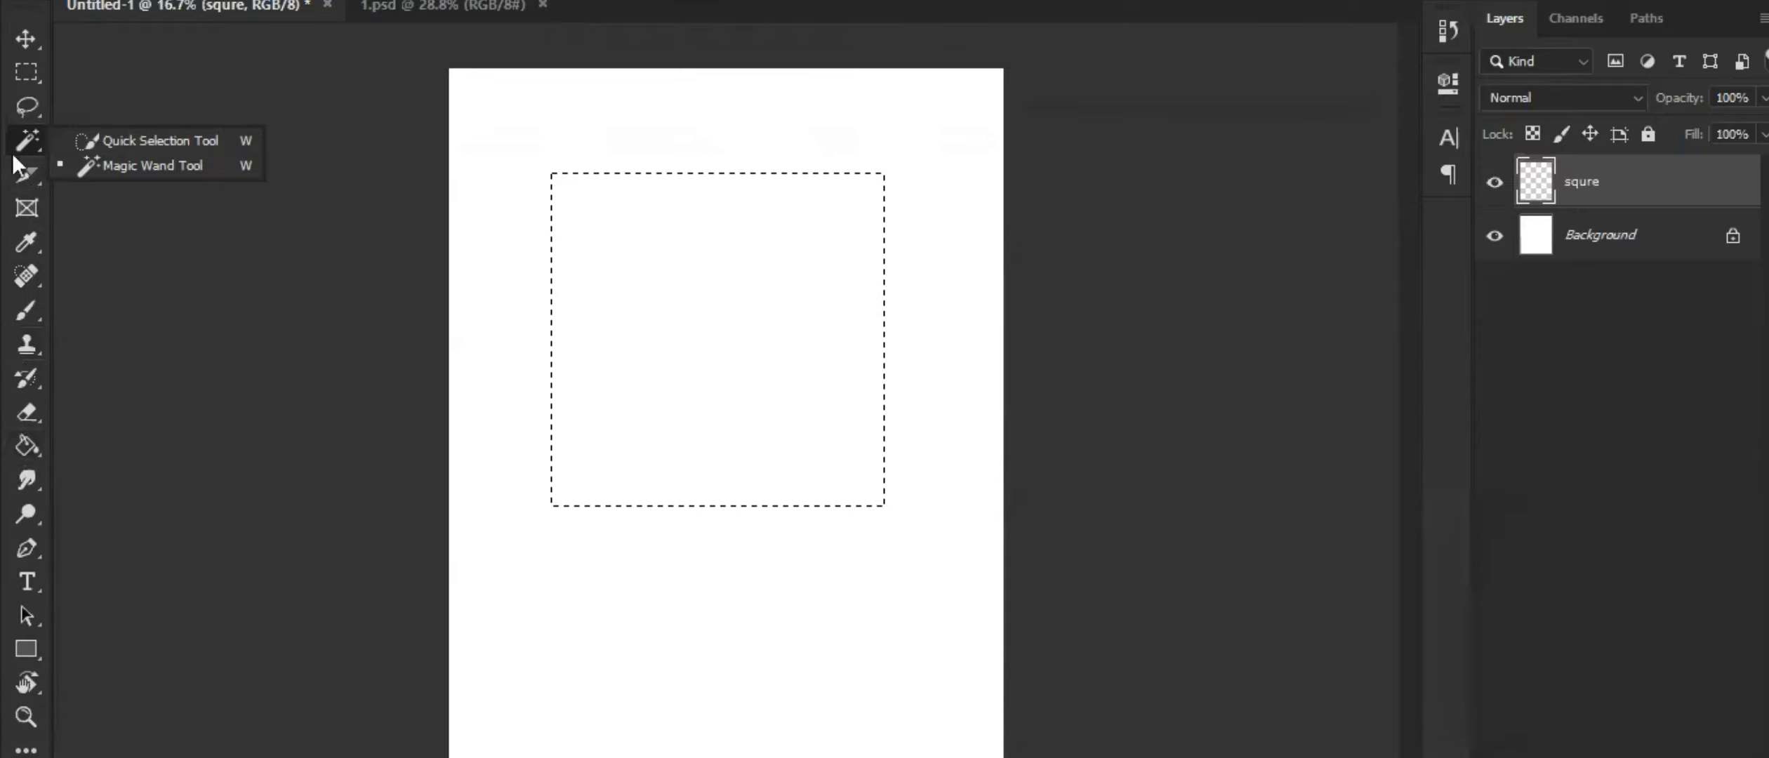
Activate the Gradient Tool and load the Red, Green preset in the Gradient Editor
click(27, 447)
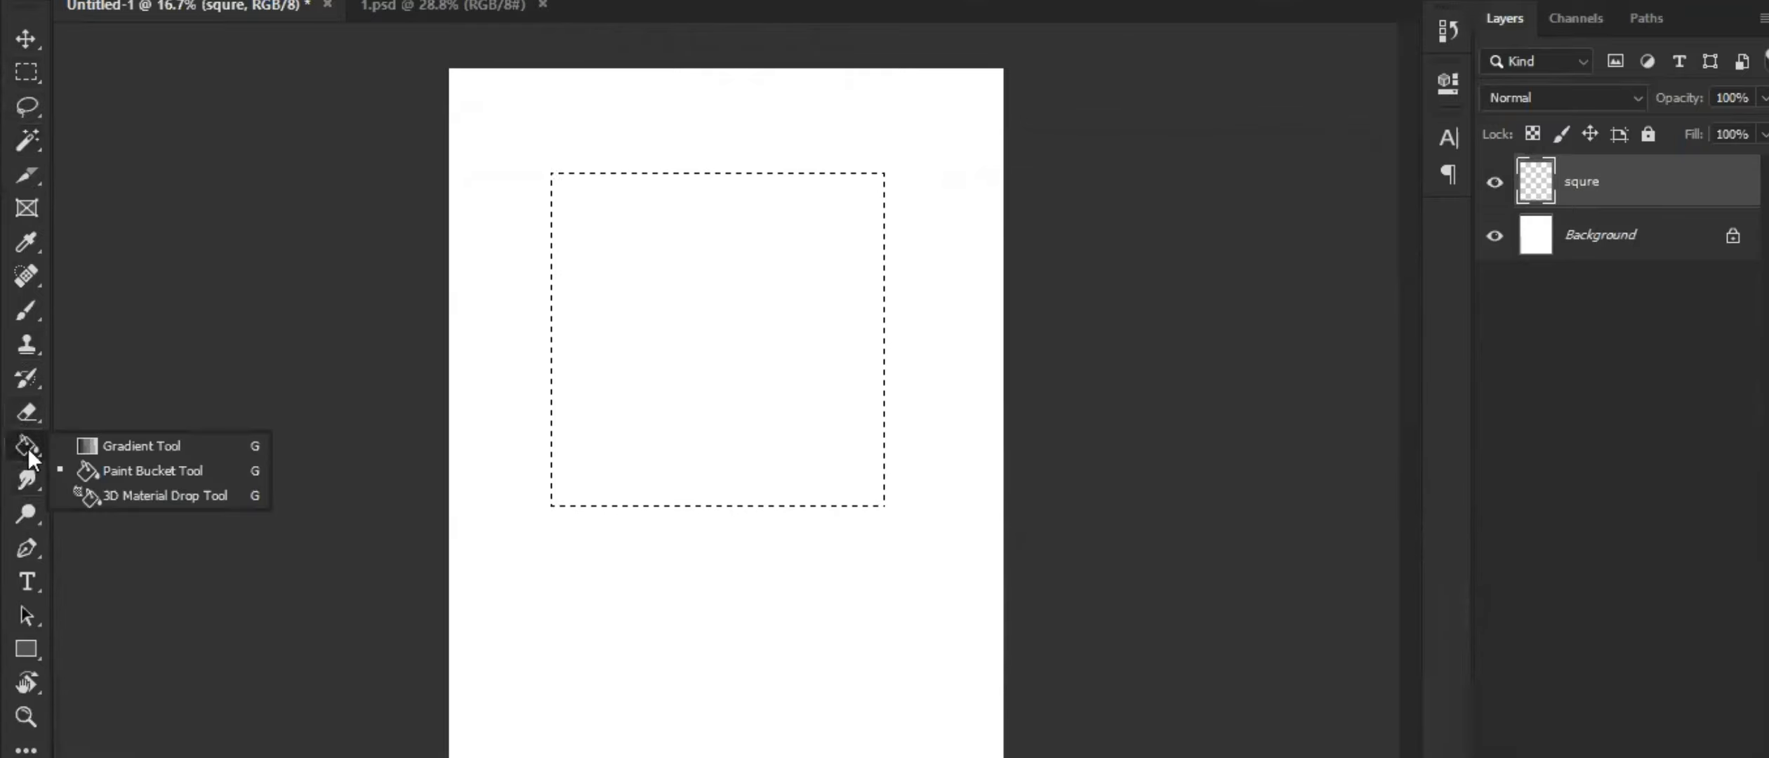
click(115, 444)
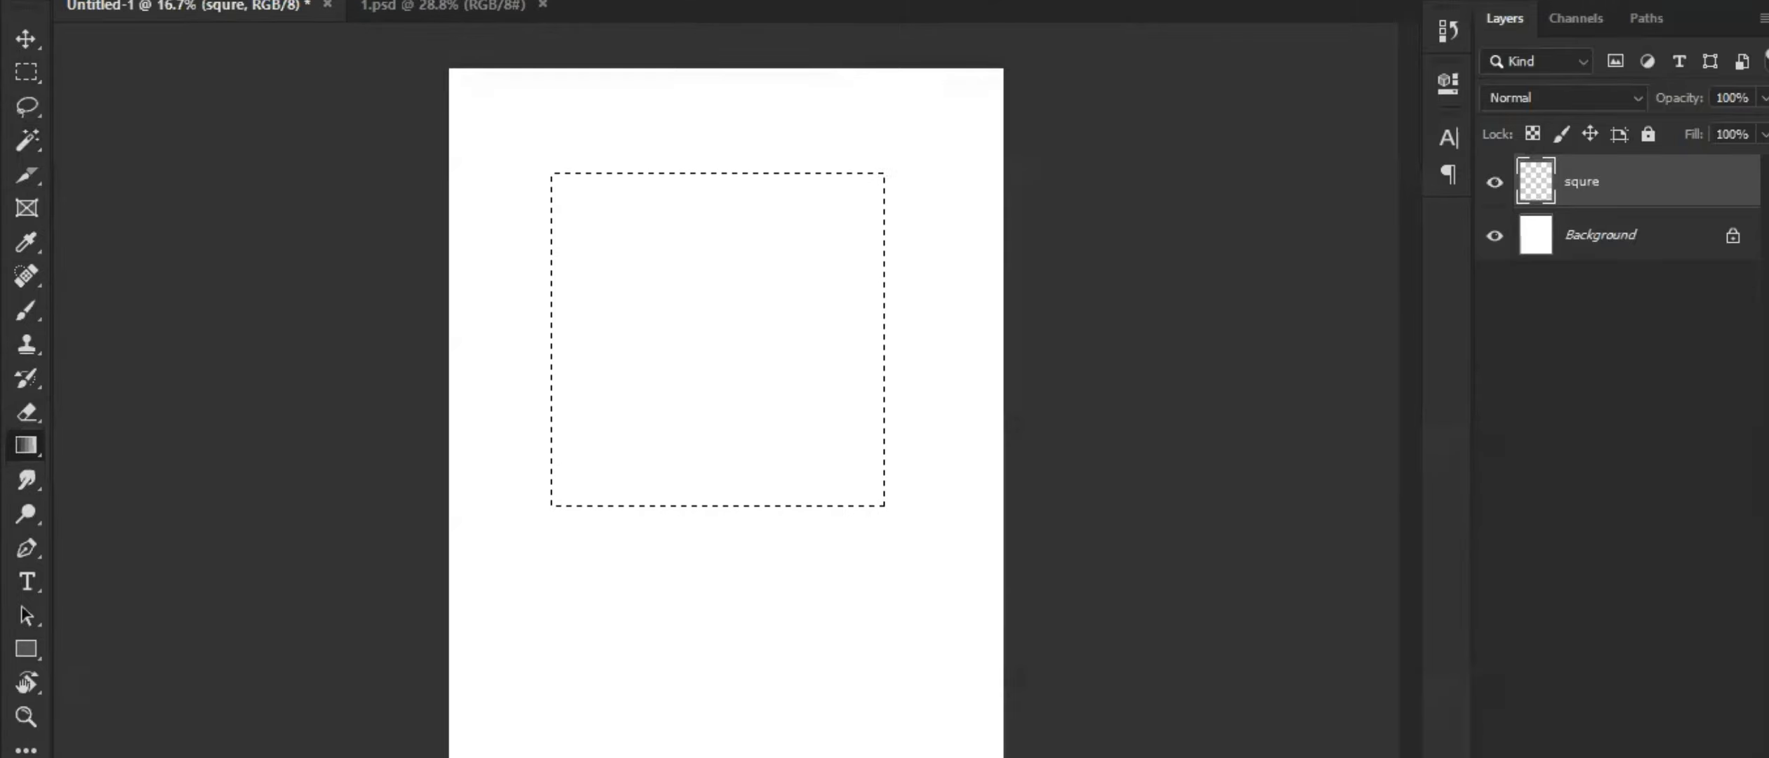
click(197, 1)
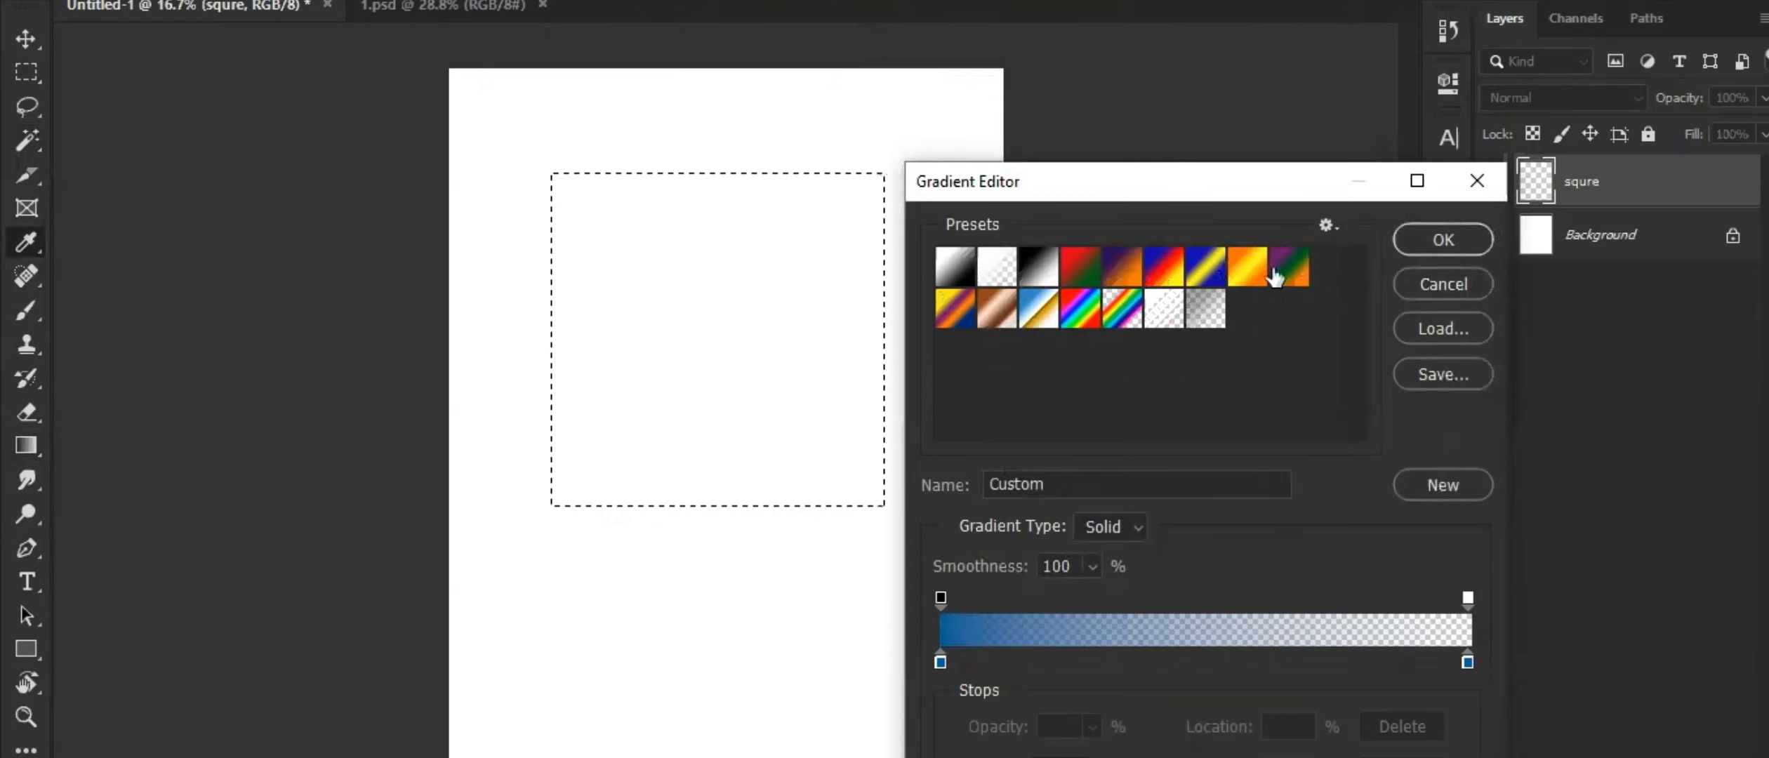
click(1076, 278)
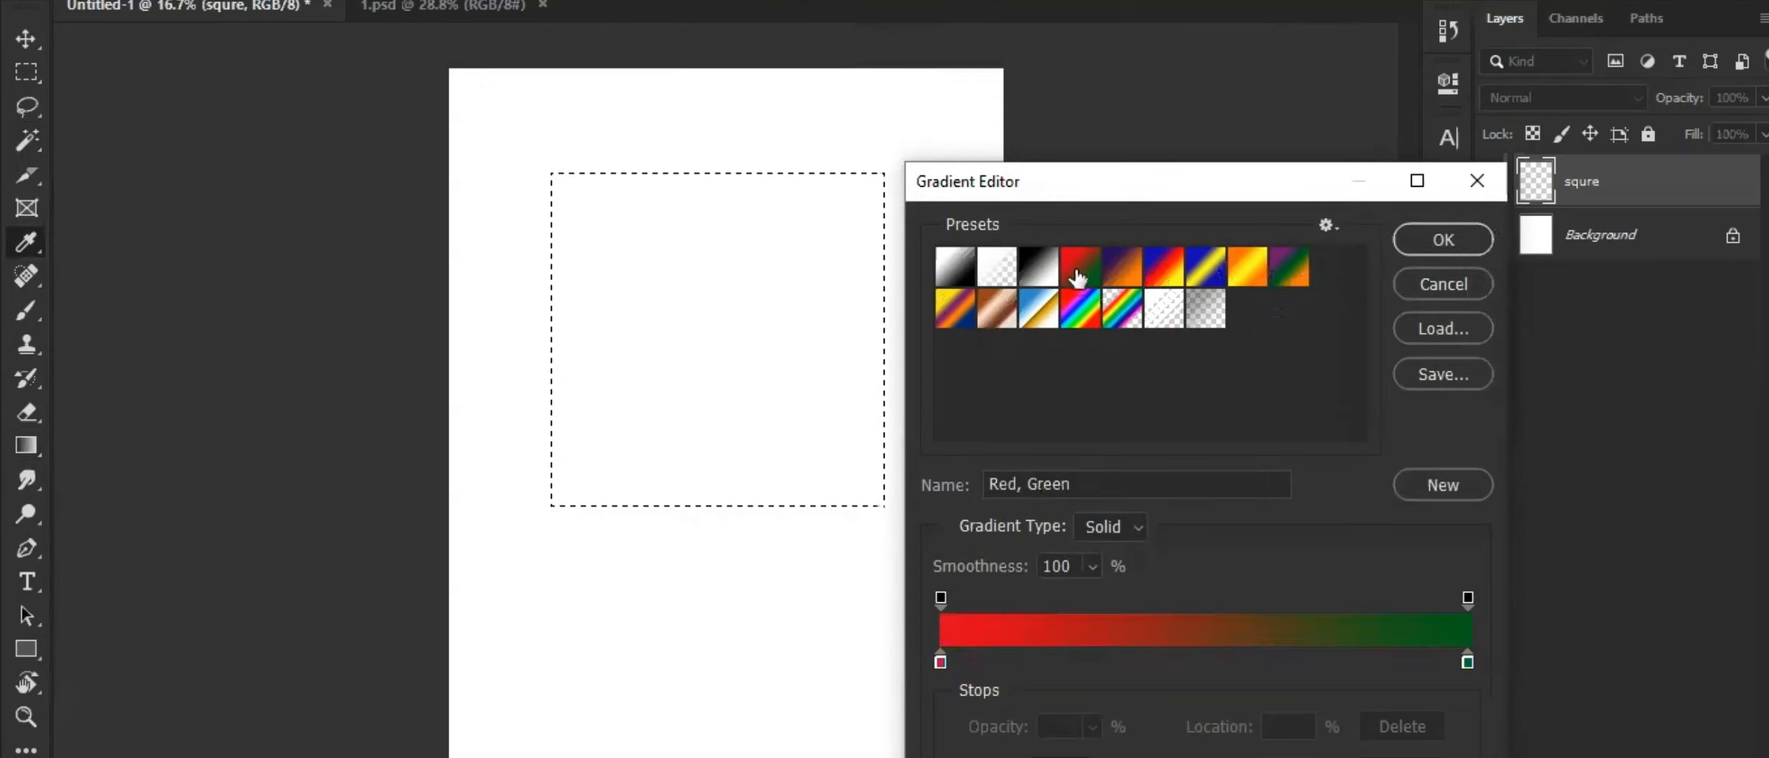
Recolour the gradient's red stop to white, keep the green end stop and accept the custom gradient
click(940, 660)
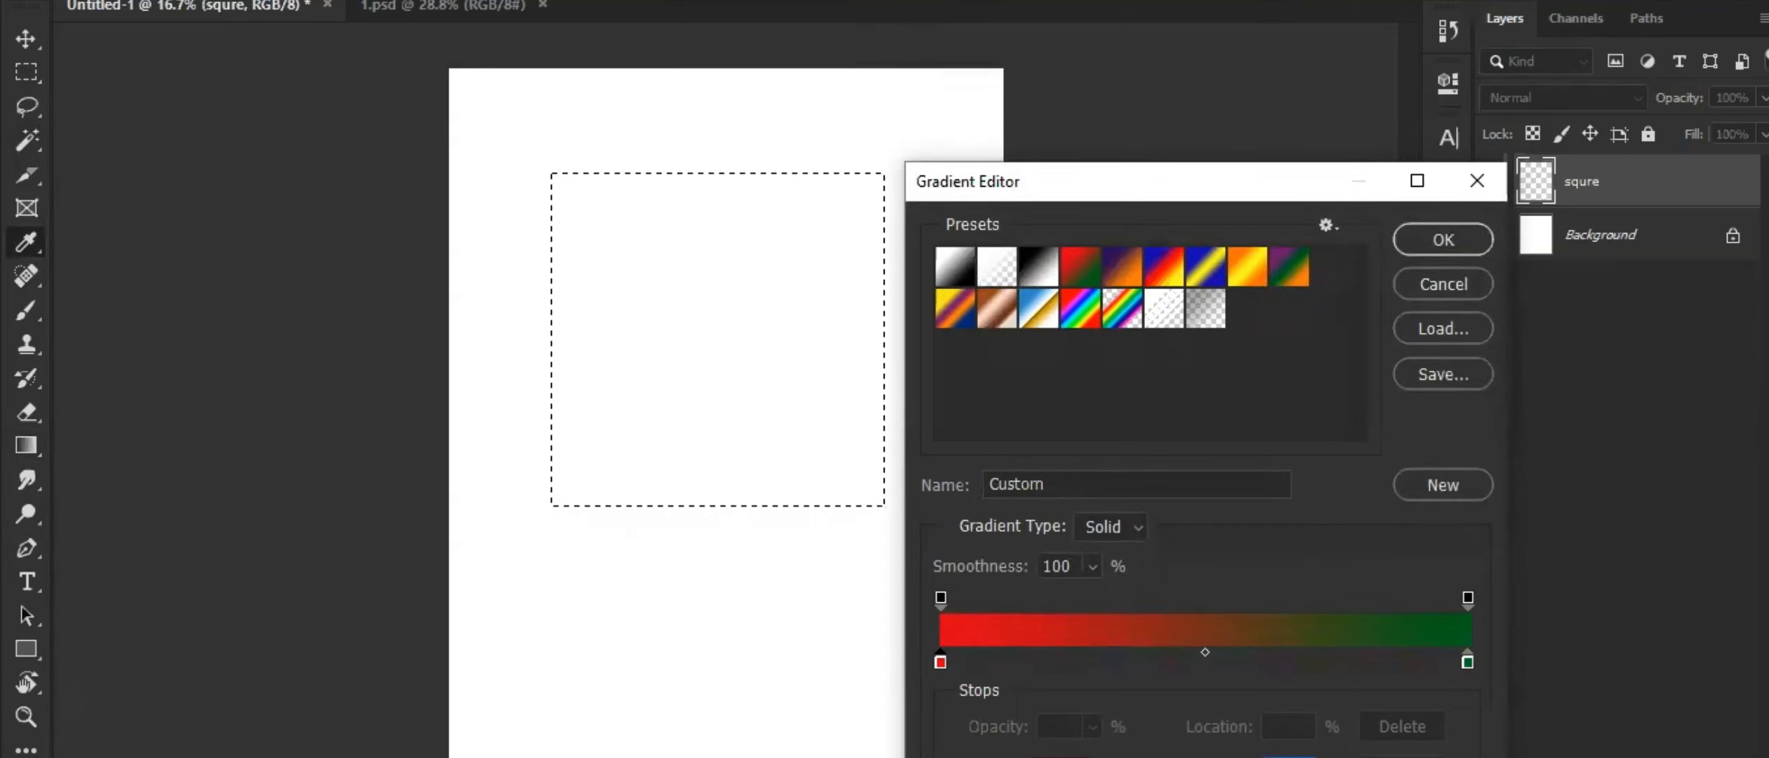
double_click(941, 660)
mouse_move(1345, 484)
mouse_down()
mouse_move(1173, 399)
mouse_move(1308, 585)
mouse_move(1394, 484)
mouse_move(1342, 612)
mouse_move(1238, 540)
mouse_up()
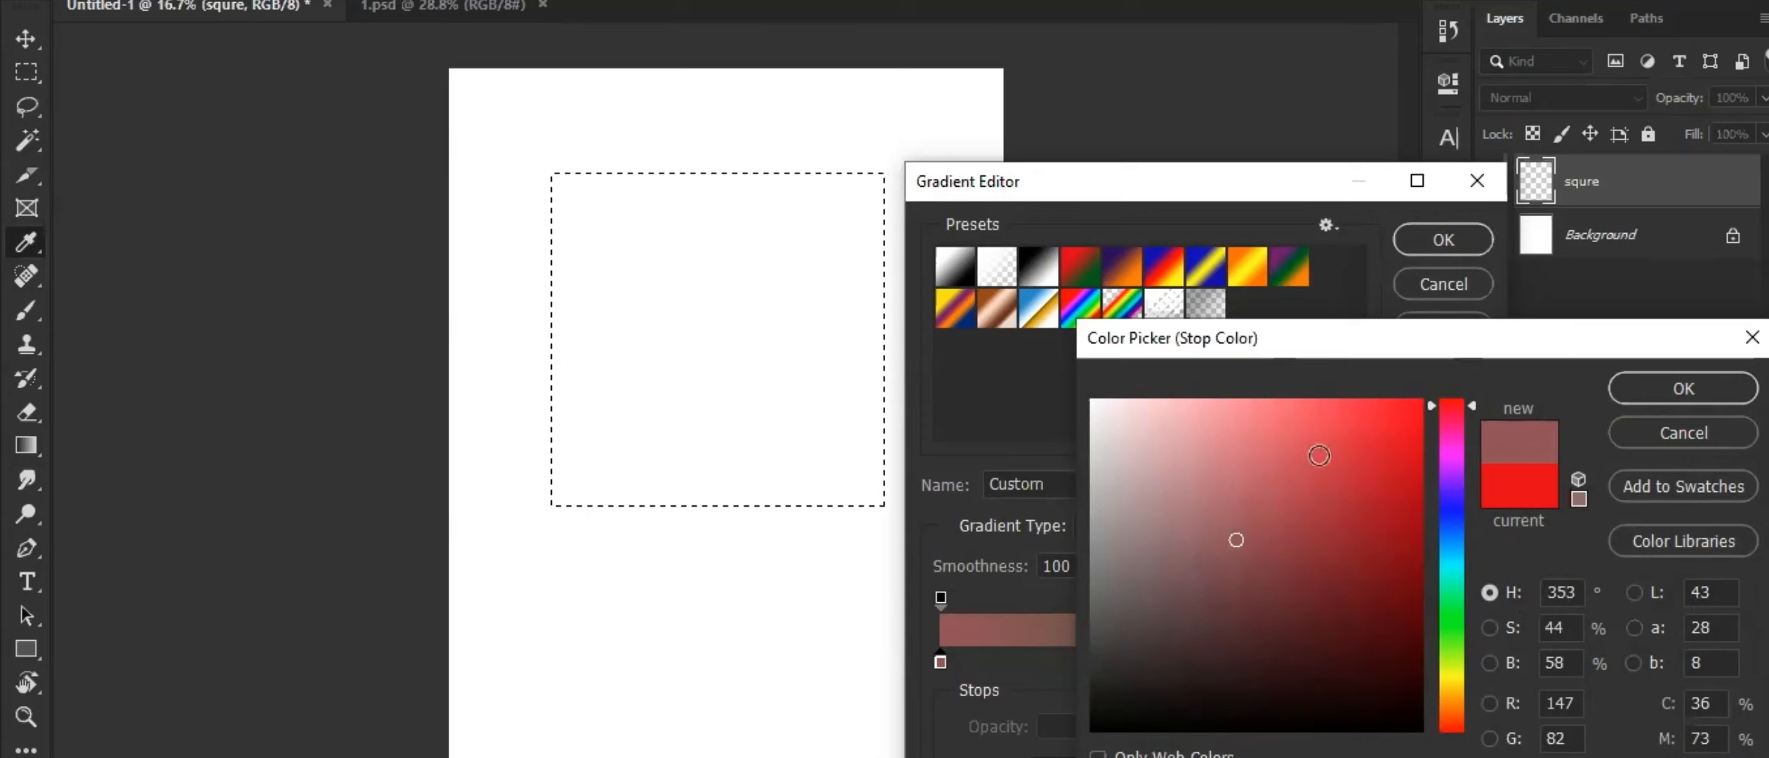
mouse_move(1253, 533)
mouse_down()
mouse_move(1400, 423)
mouse_move(1093, 402)
mouse_up()
click(1695, 383)
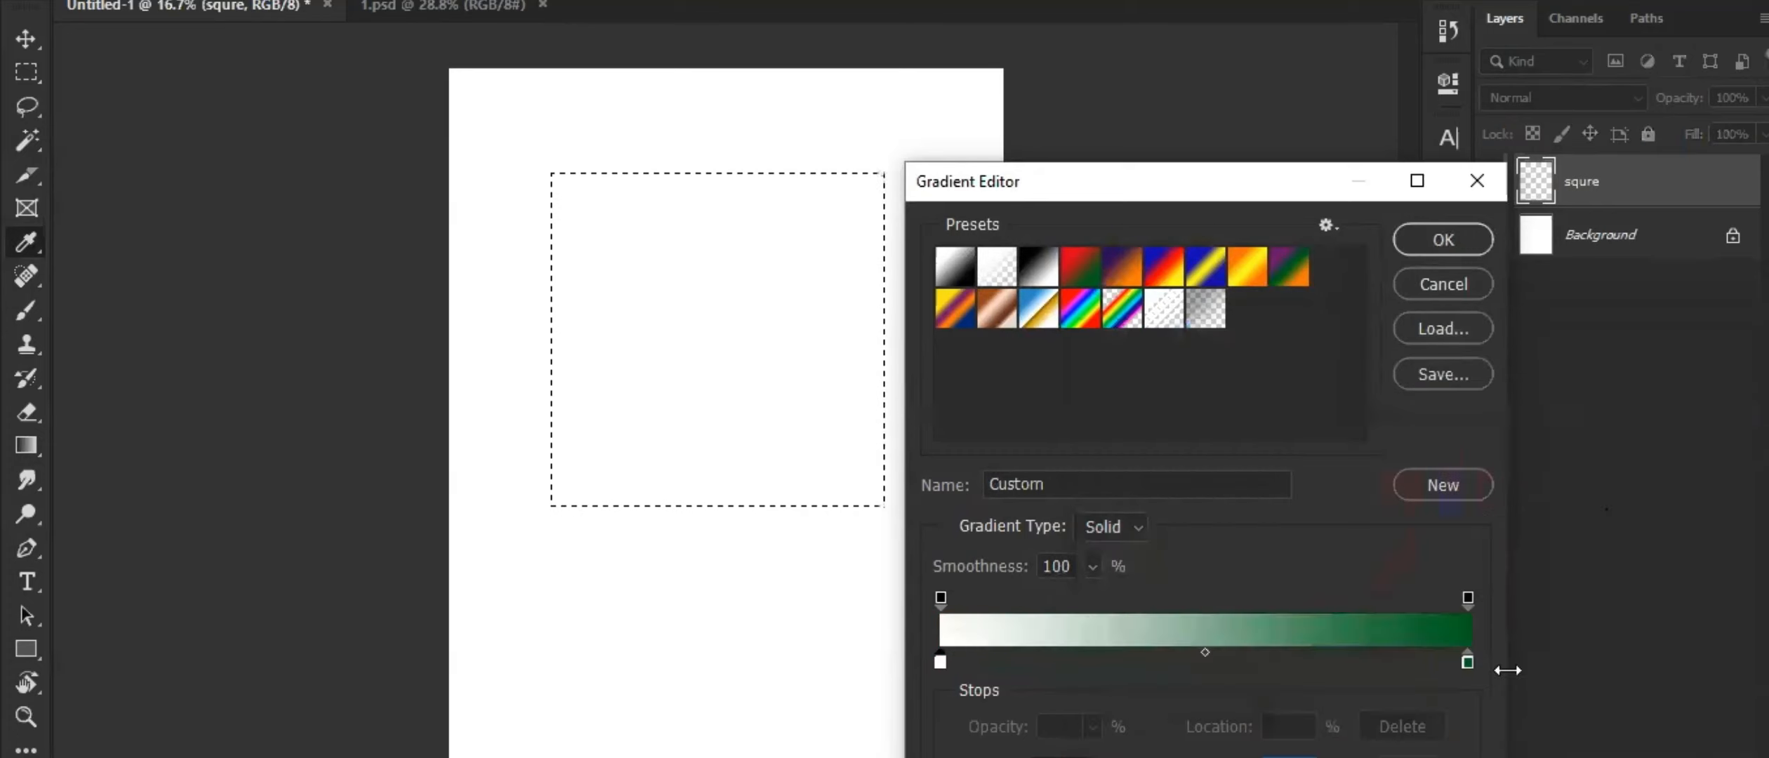
click(1469, 664)
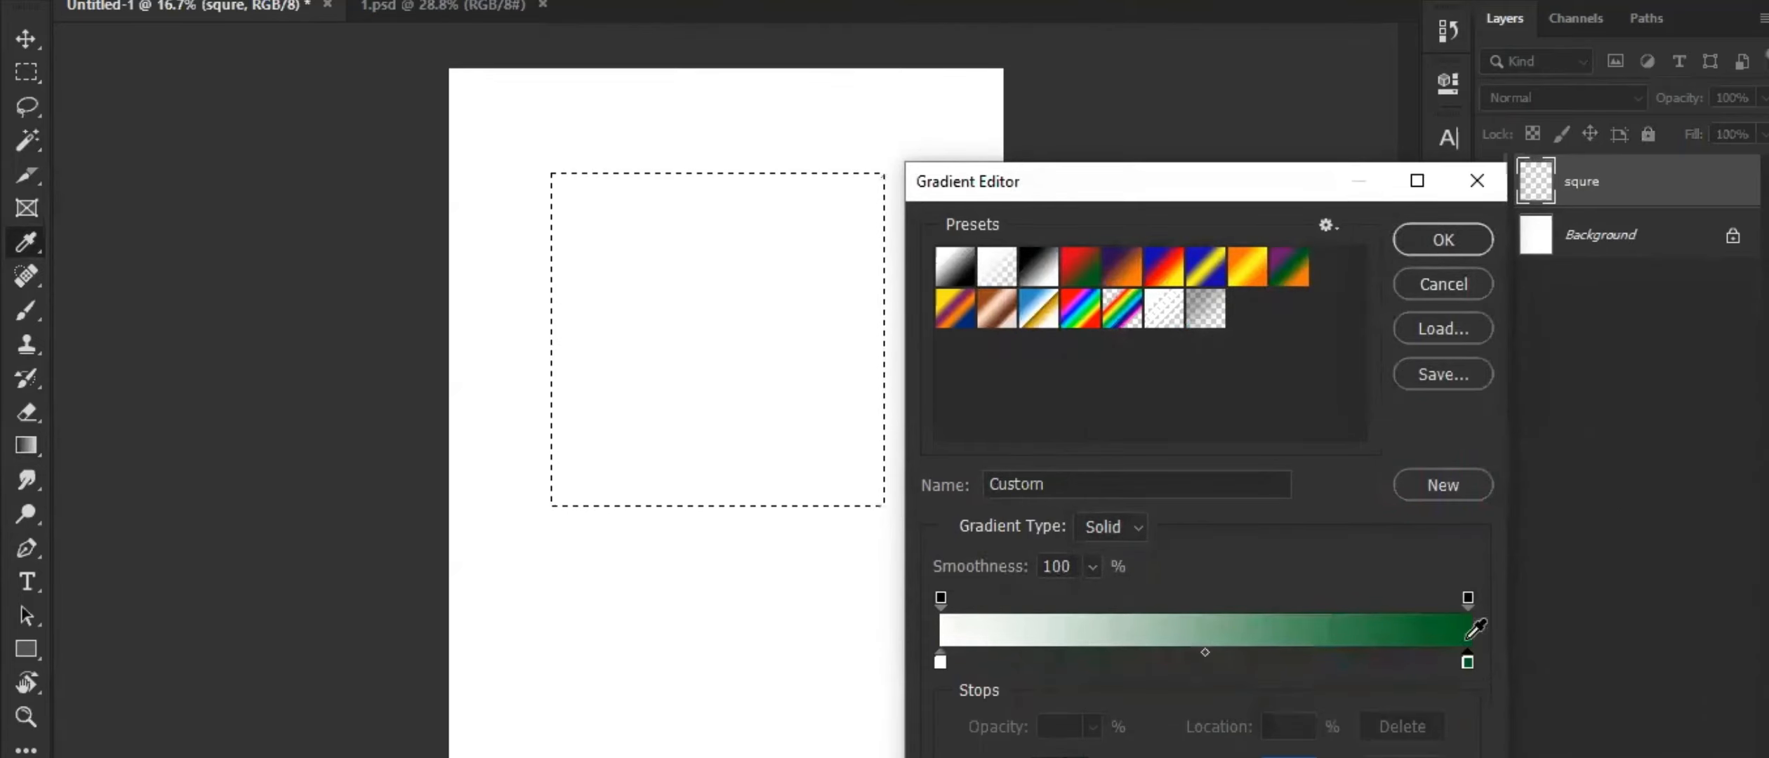
click(1441, 240)
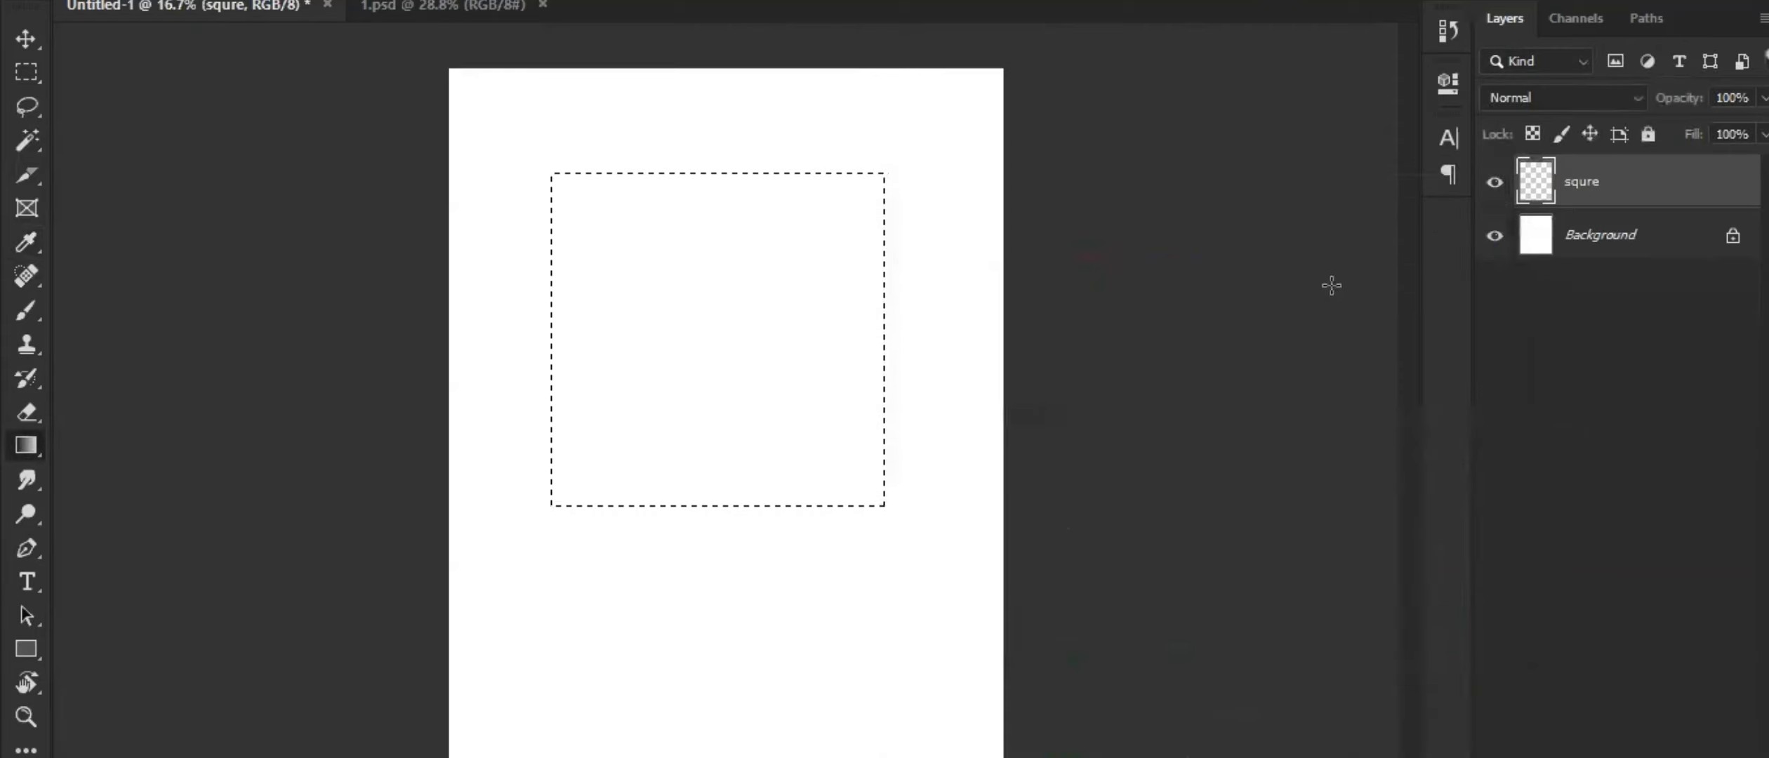
Fill the square selection with the gradient, white above to green below, and move the deselected square down to the page's centre
drag(692, 505, 692, 168)
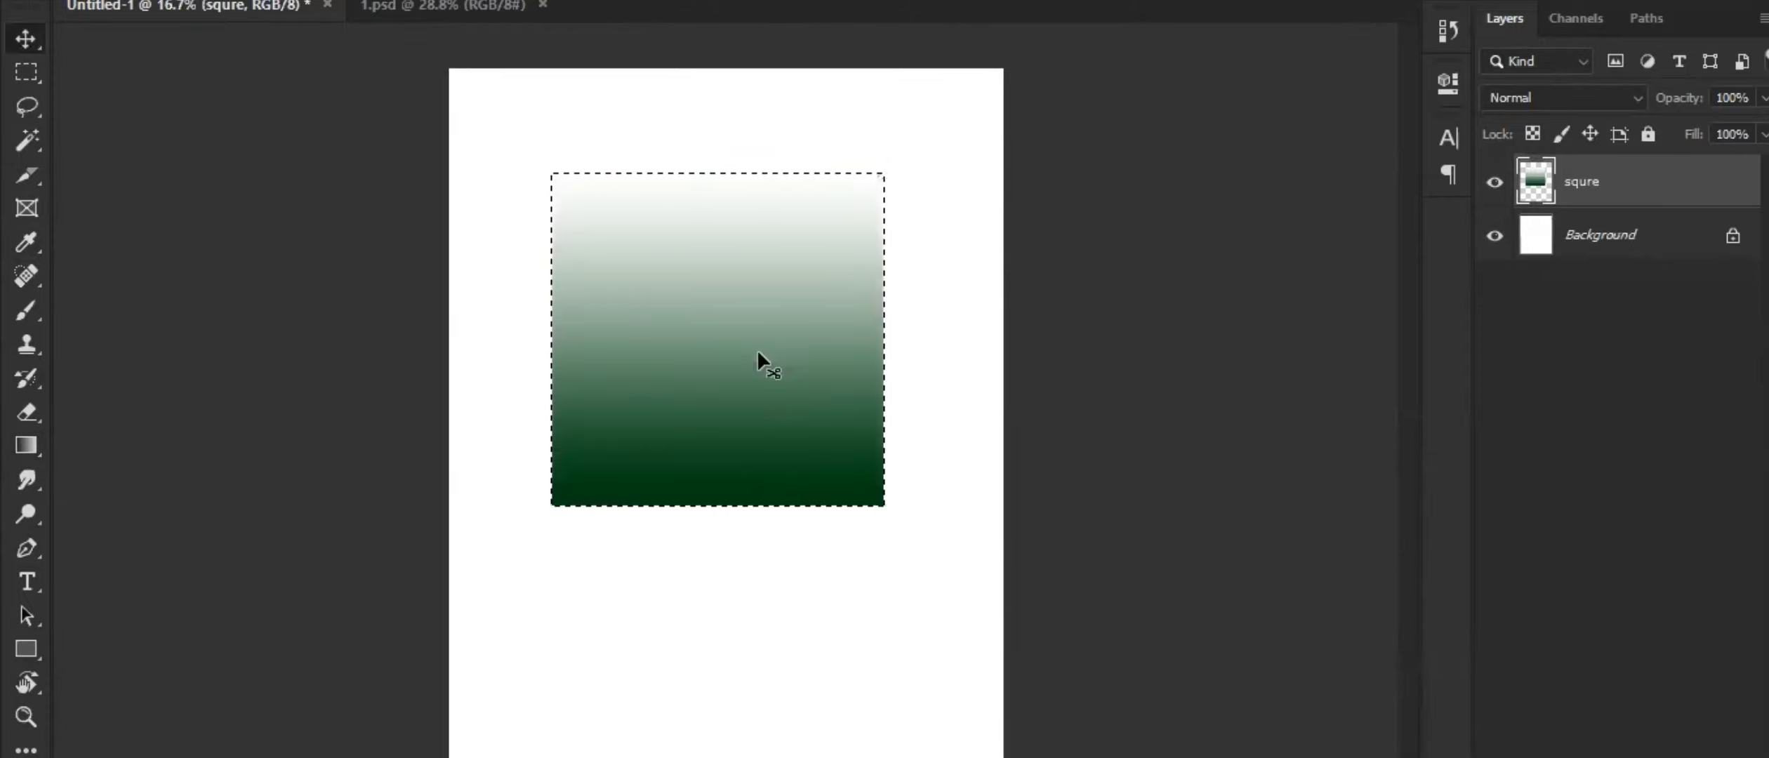
key(ctrl+d)
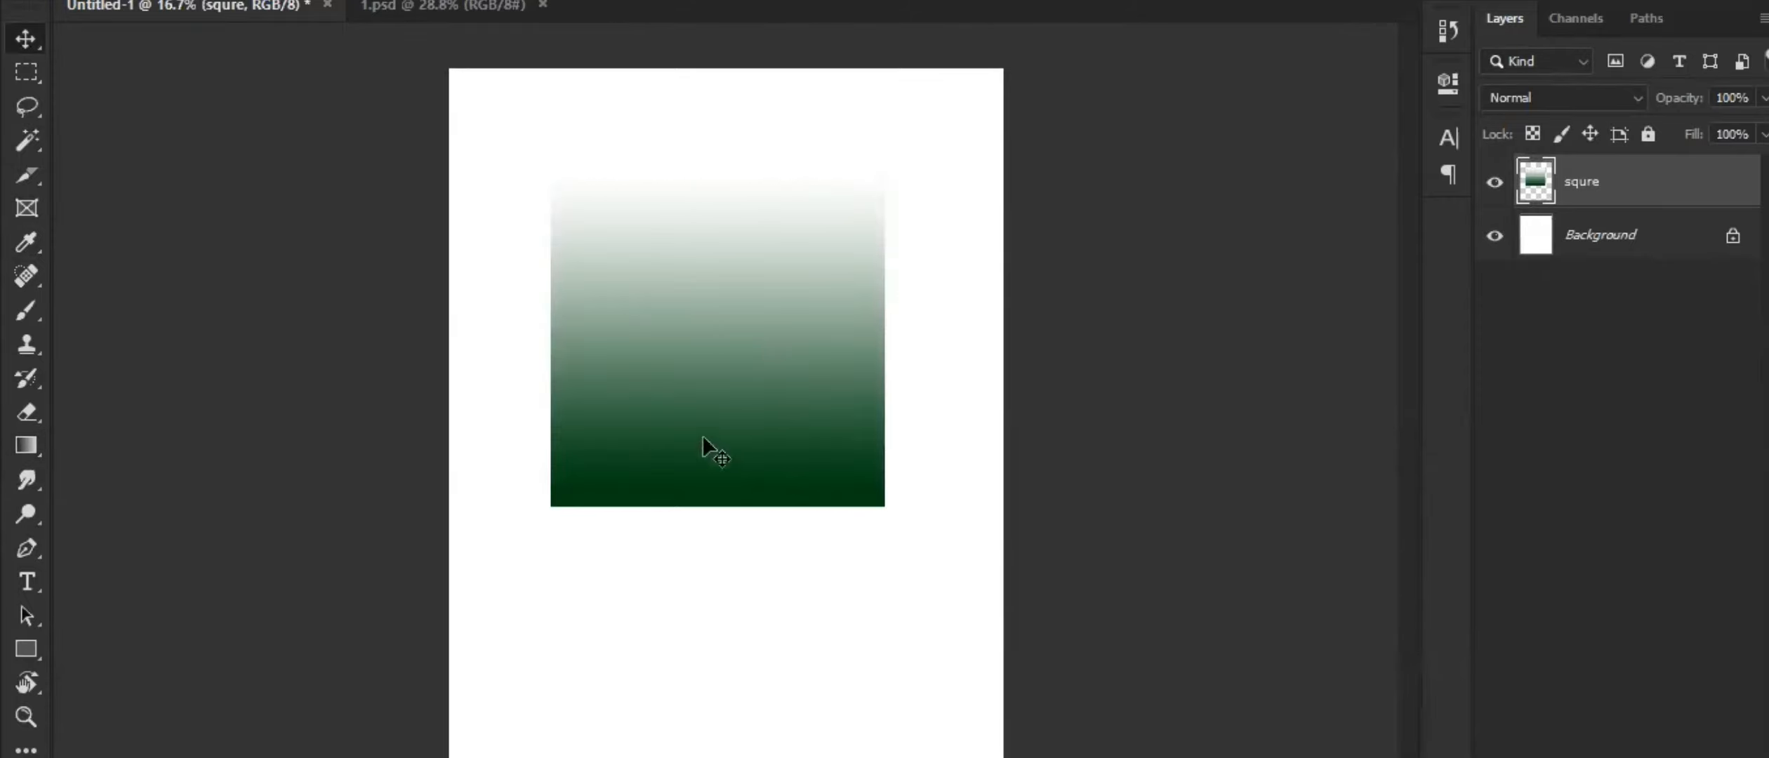
drag(717, 439, 726, 526)
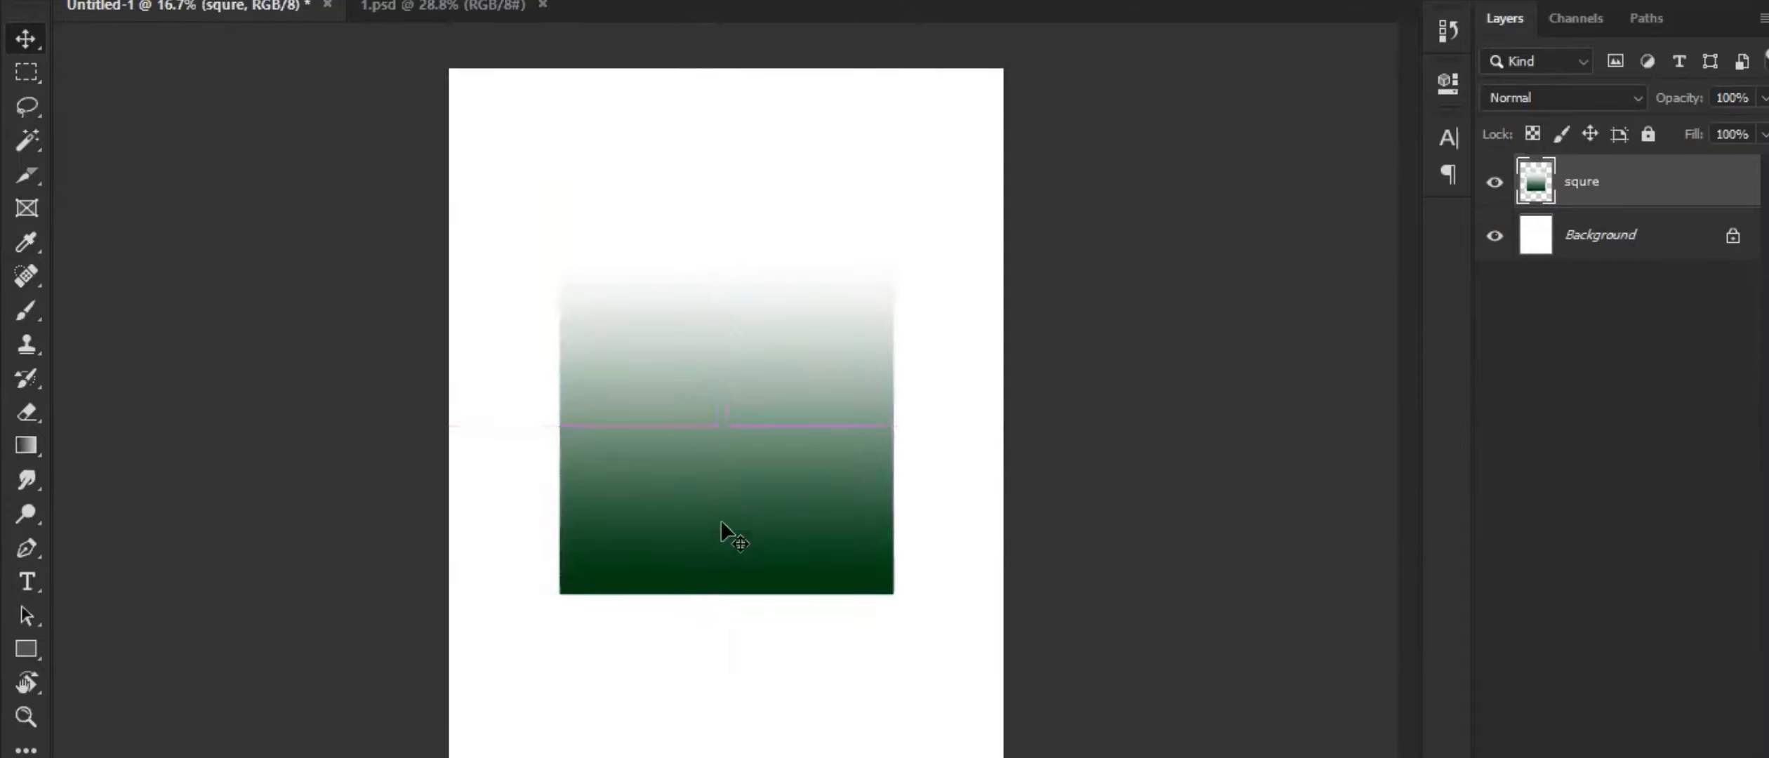
Load the squre layer's outline as a selection and deselect it again
ctrl+click(1515, 177)
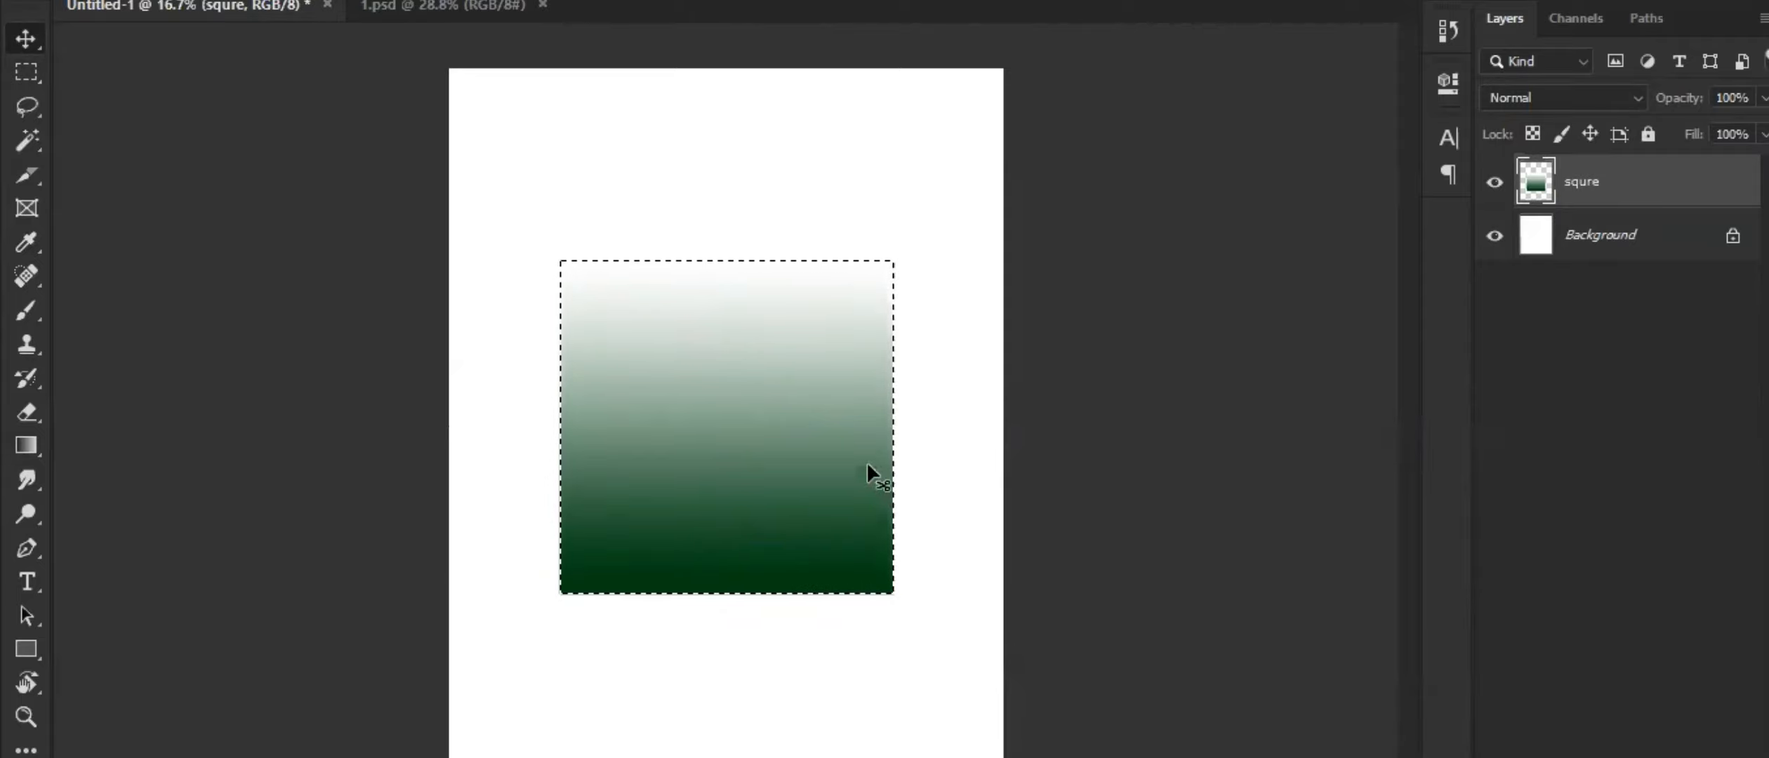
key(ctrl+d)
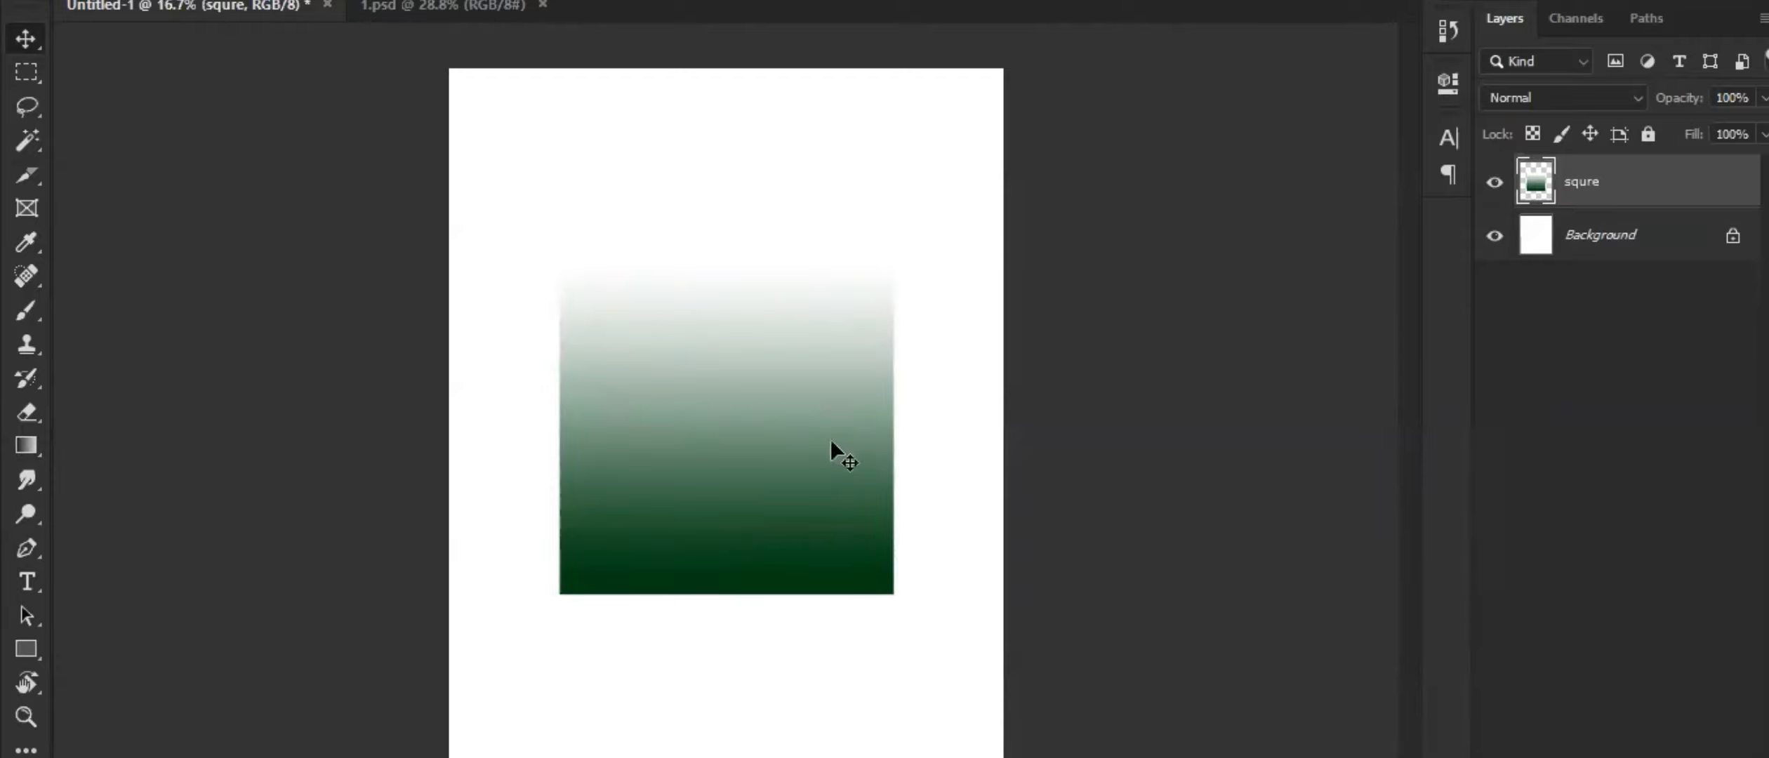
Hide the squre layer and make the Background layer active
click(1492, 184)
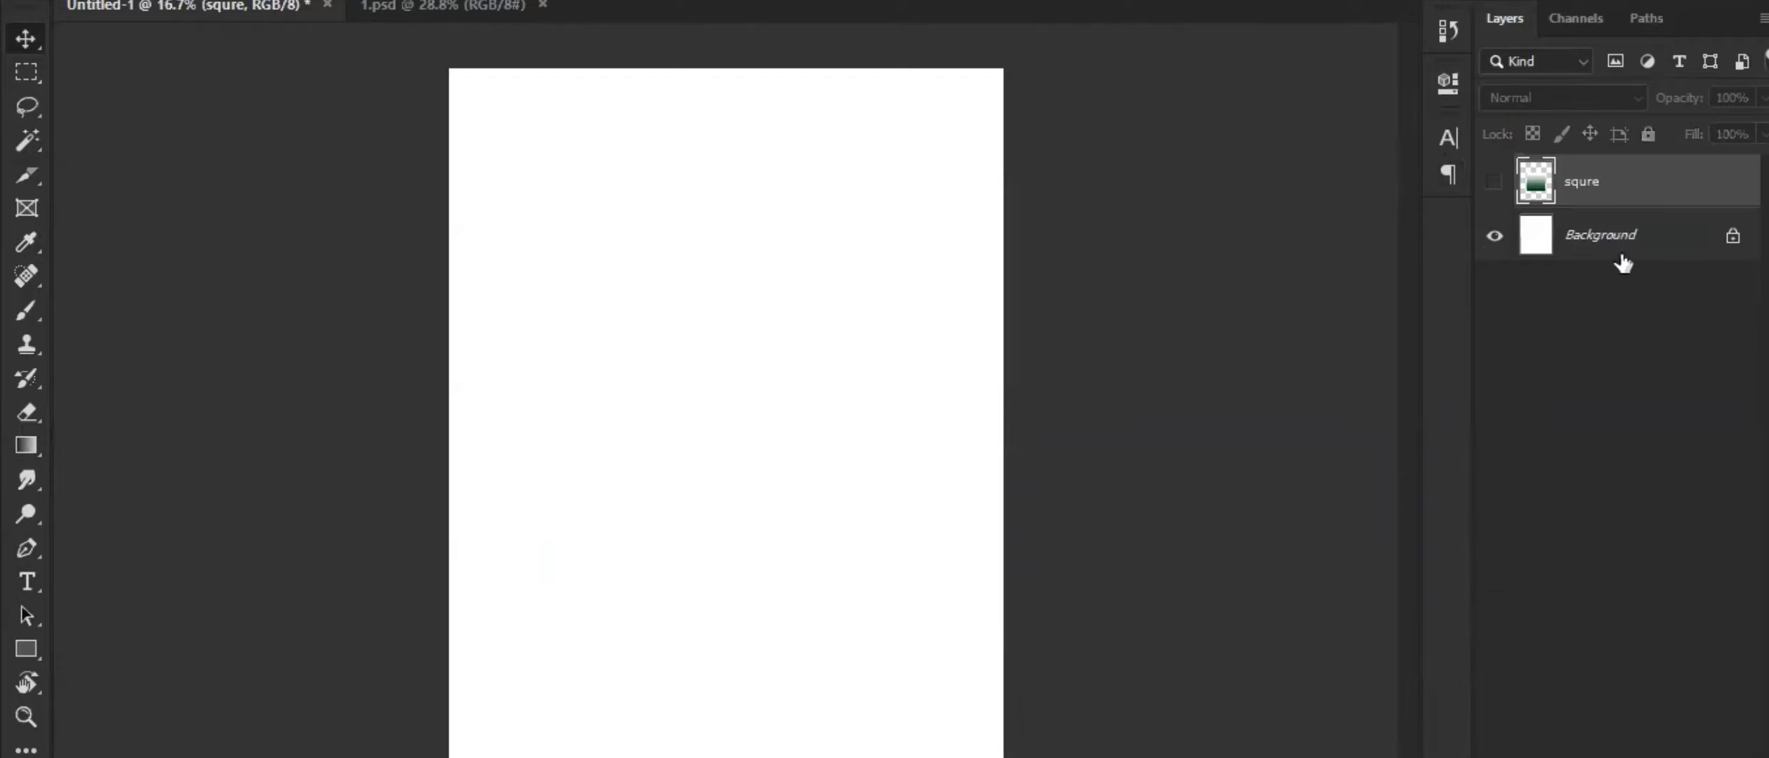
click(1593, 242)
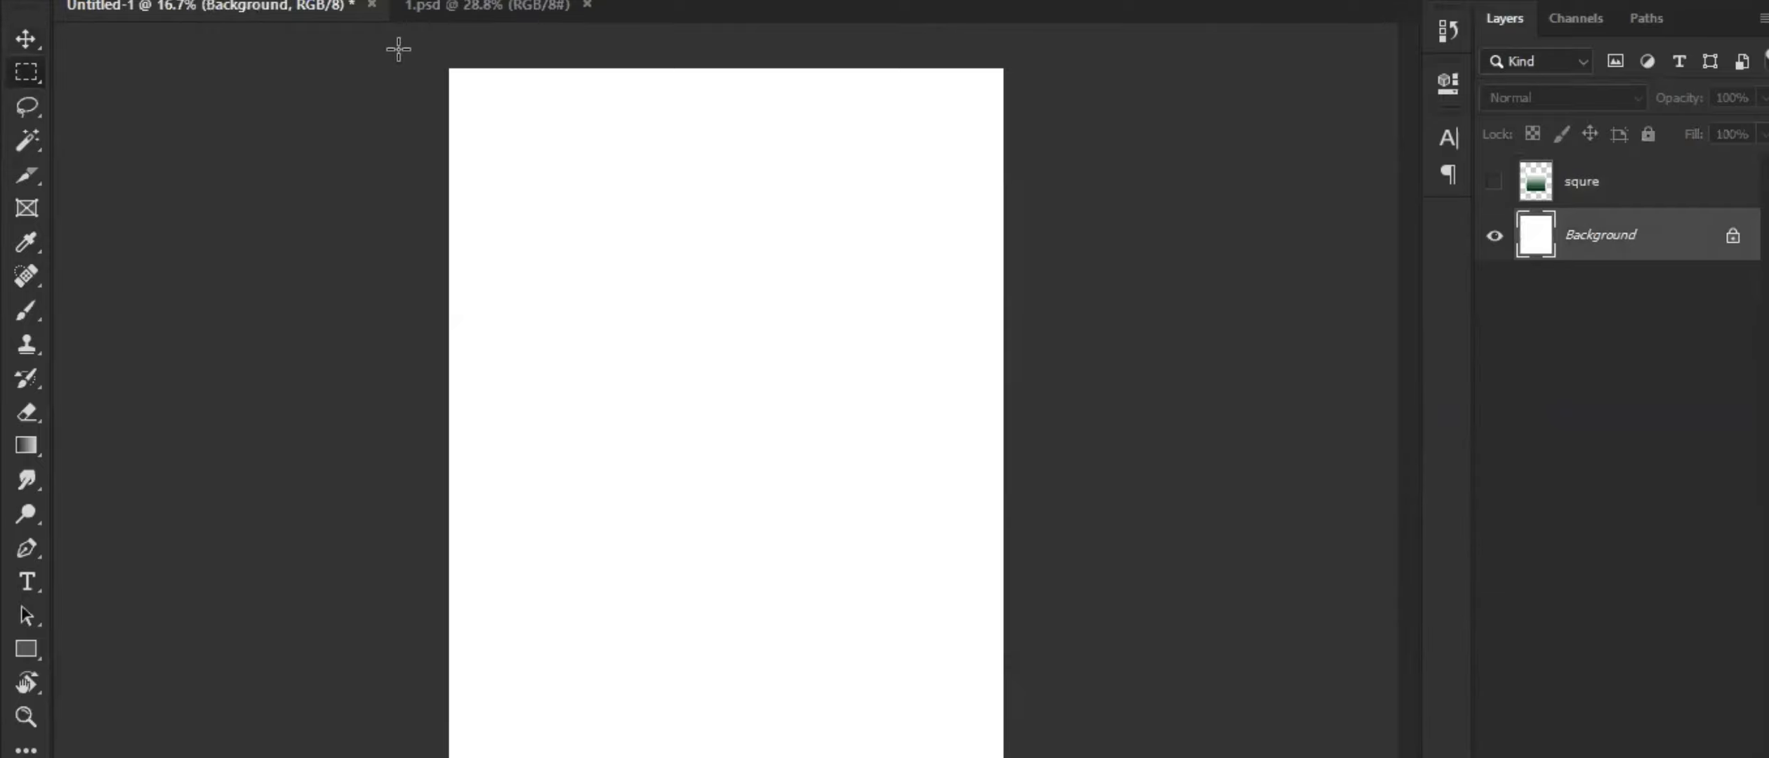
Select the whole page with the marquee, fill the Background with the white-to-green gradient from top to bottom, and deselect
drag(395, 47, 1074, 751)
drag(438, 55, 1022, 757)
click(24, 427)
click(25, 443)
drag(722, 61, 716, 757)
click(24, 41)
key(ctrl+d)
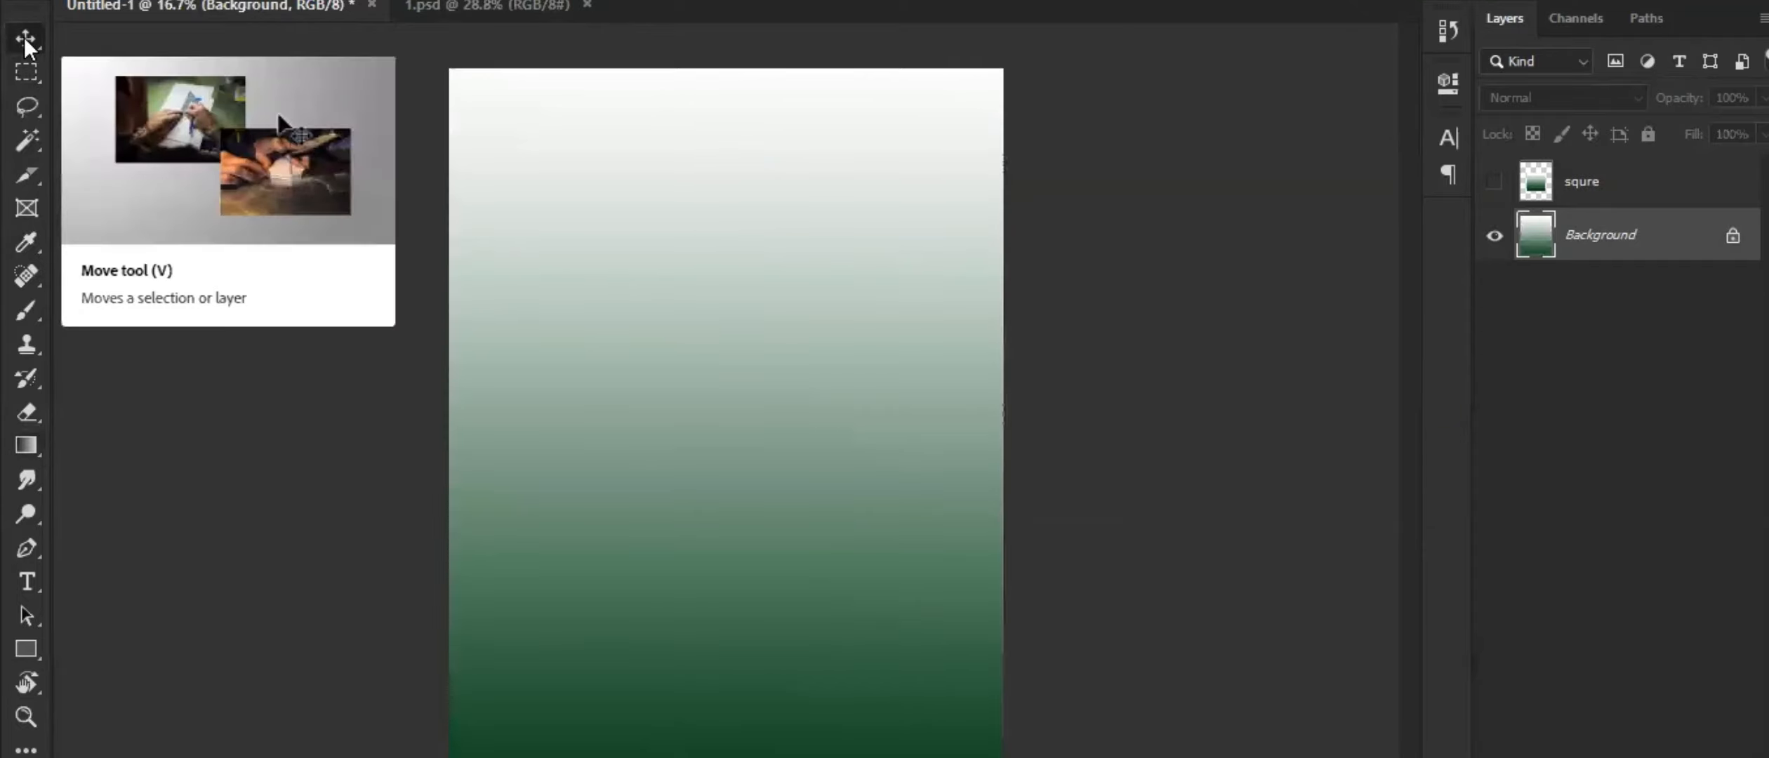
Clear the gradient from the entire Background layer and remove the selection
key(ctrl+a)
key(BackSpace)
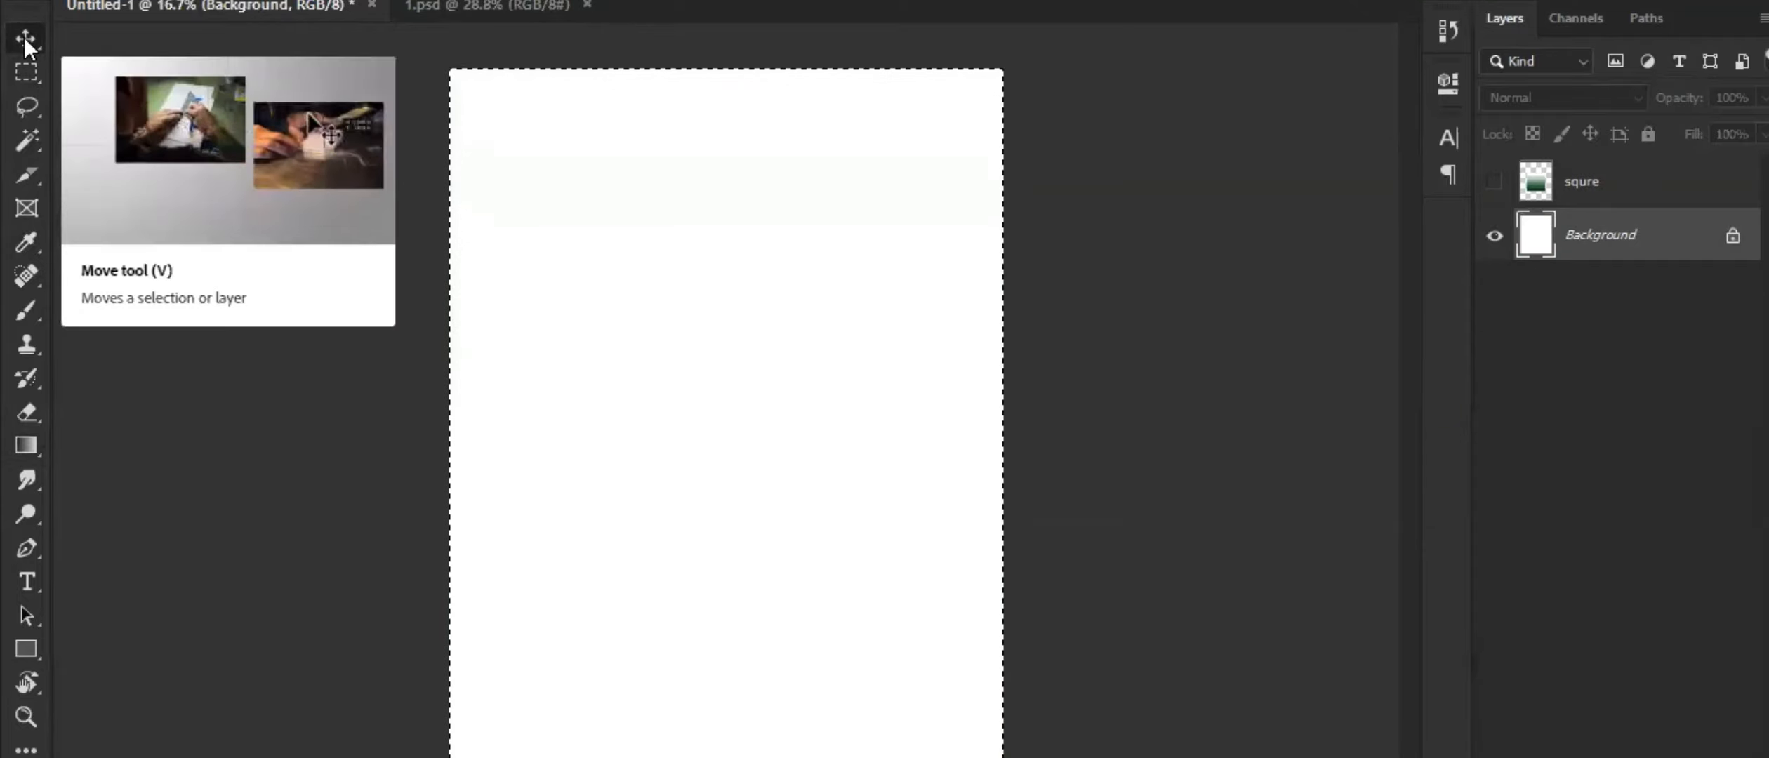
key(ctrl+d)
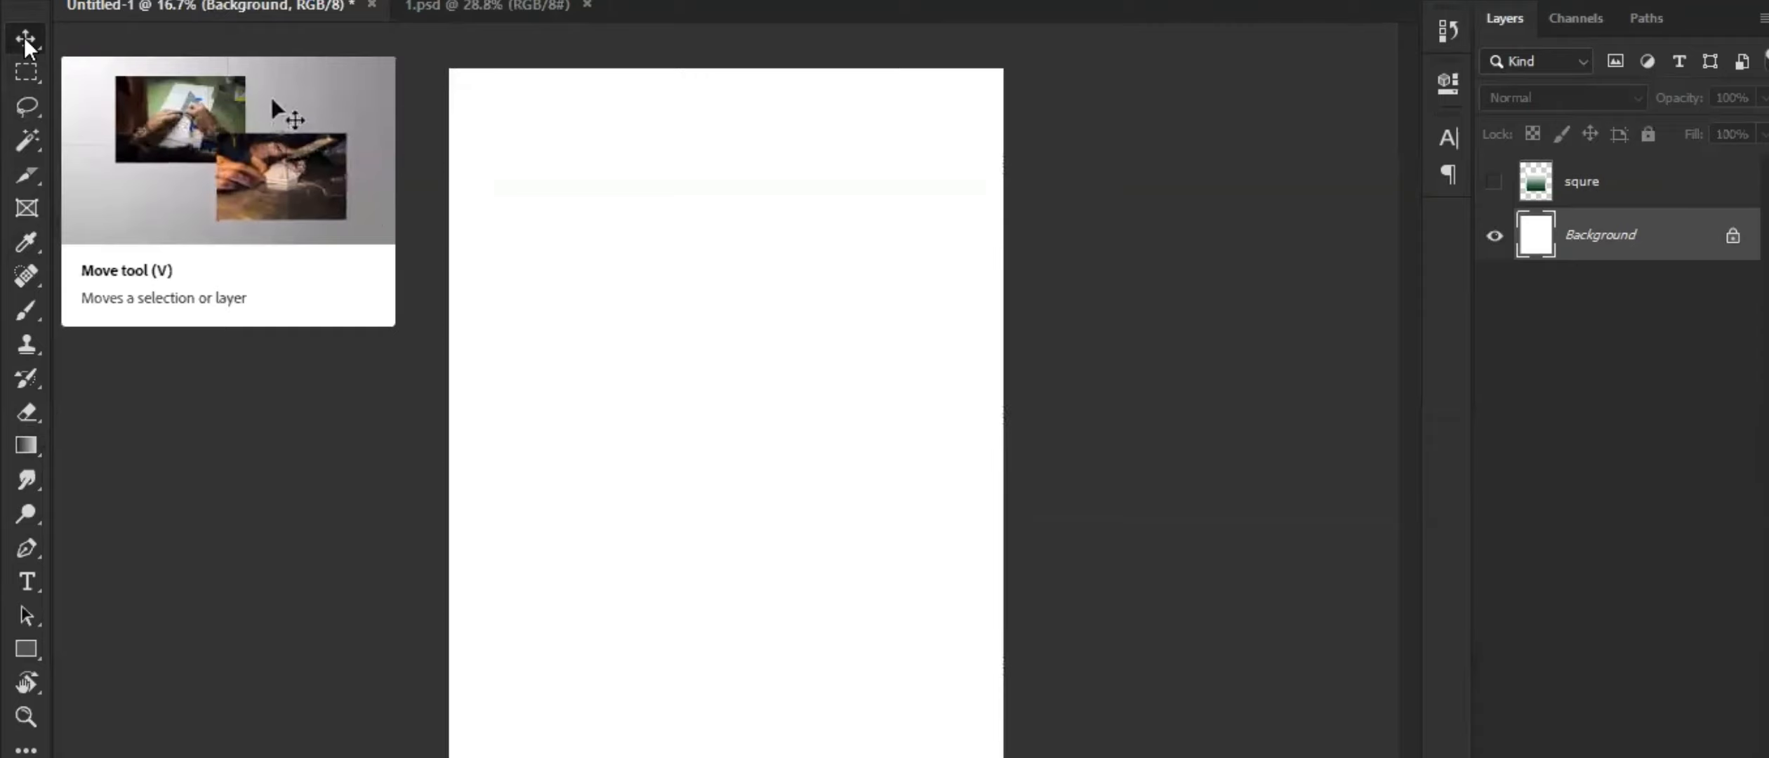
Add a new layer above the Background, draw the white-to-green gradient from page bottom to top, and undo that gradient
click(1686, 757)
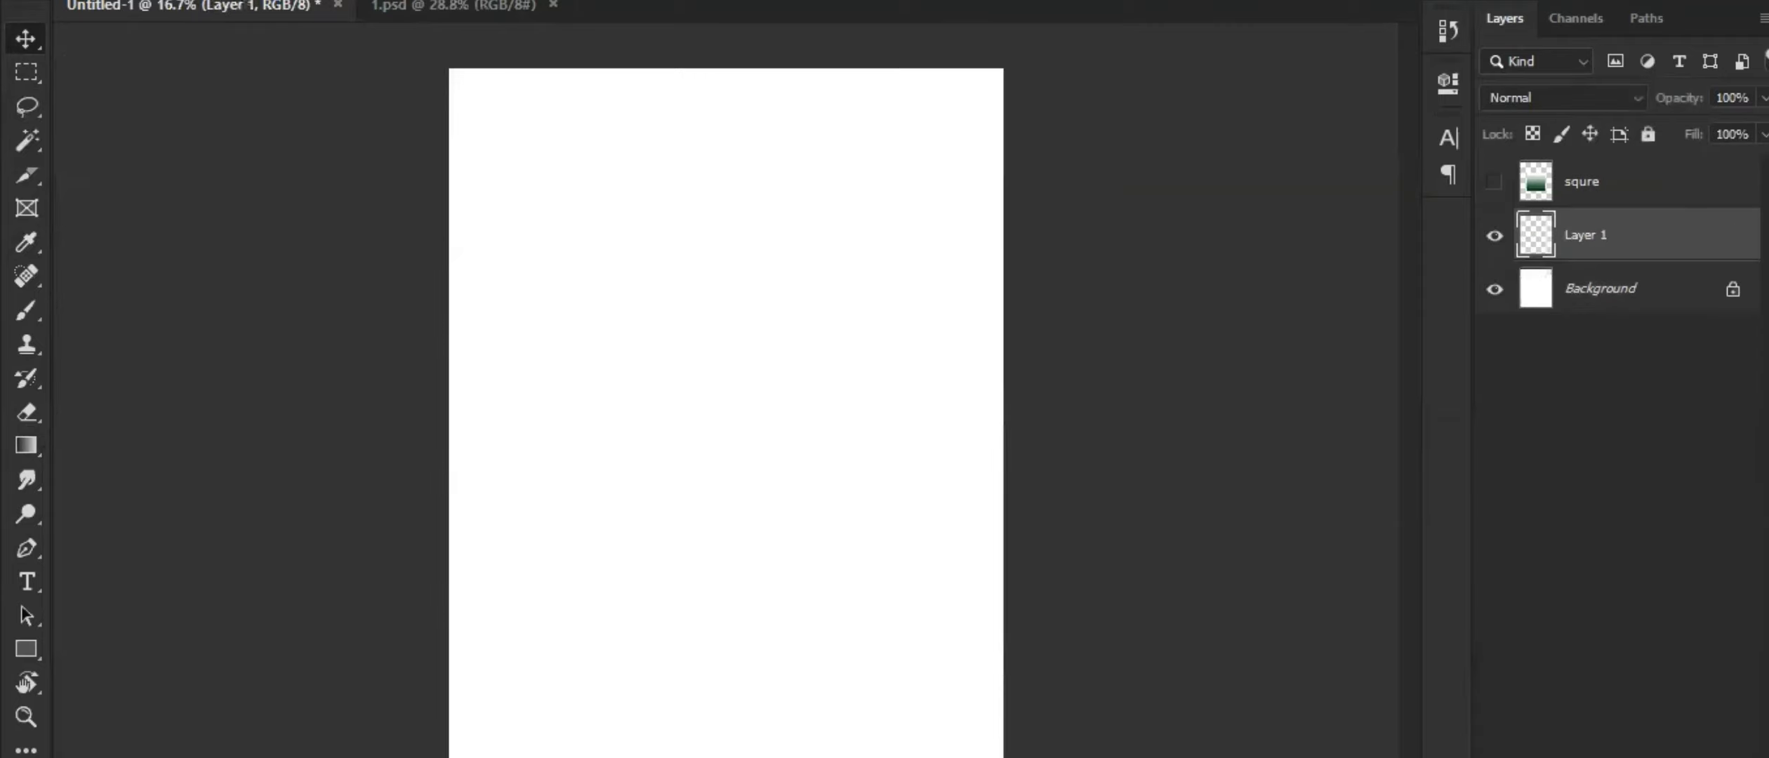
click(26, 451)
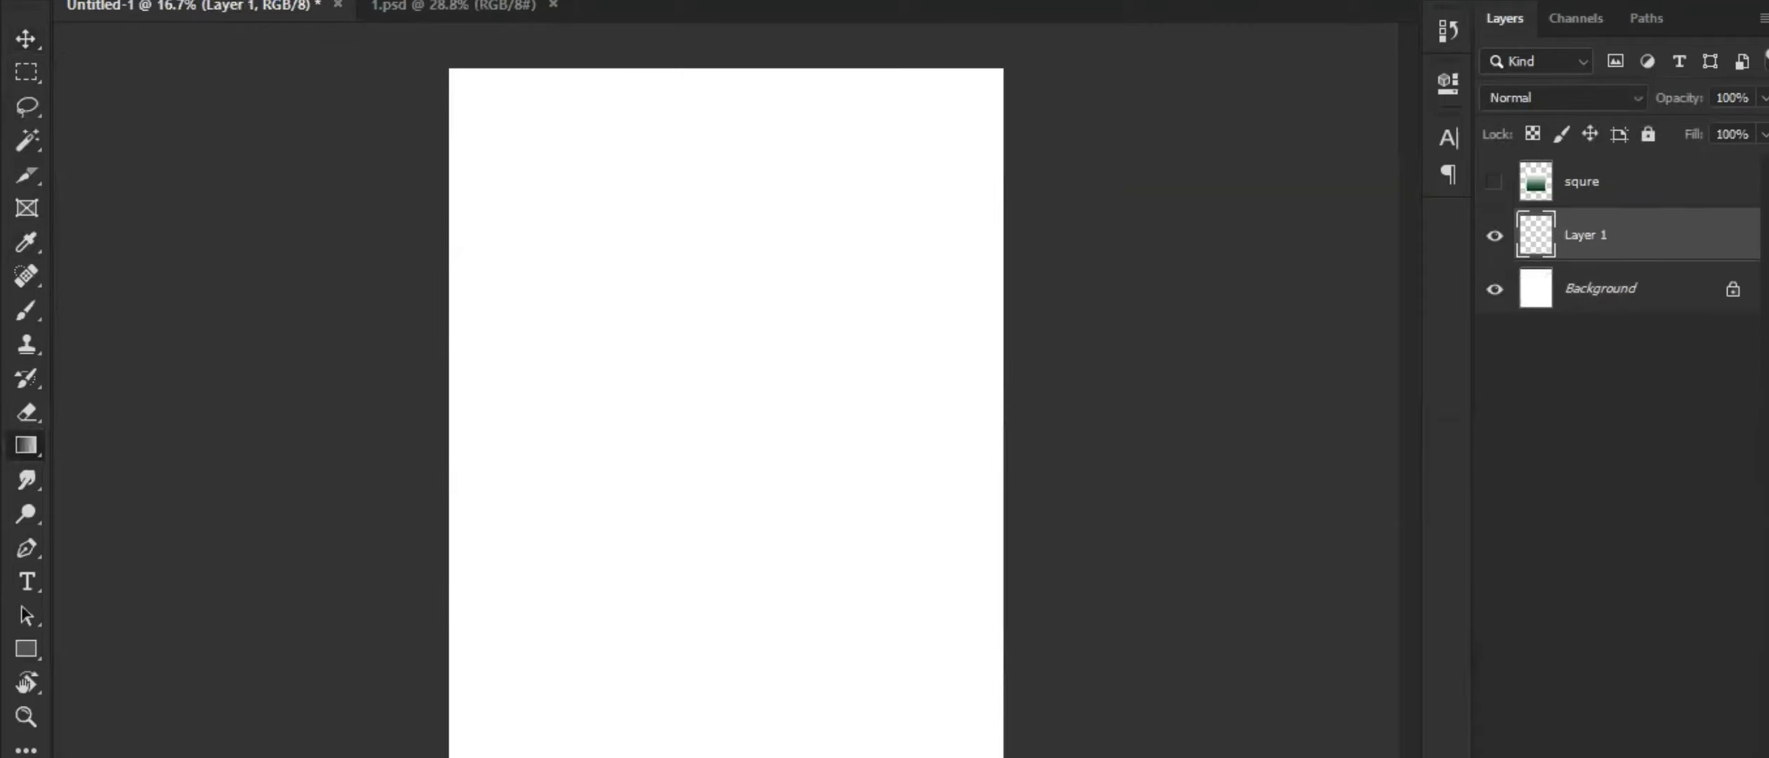
drag(722, 757, 789, 2)
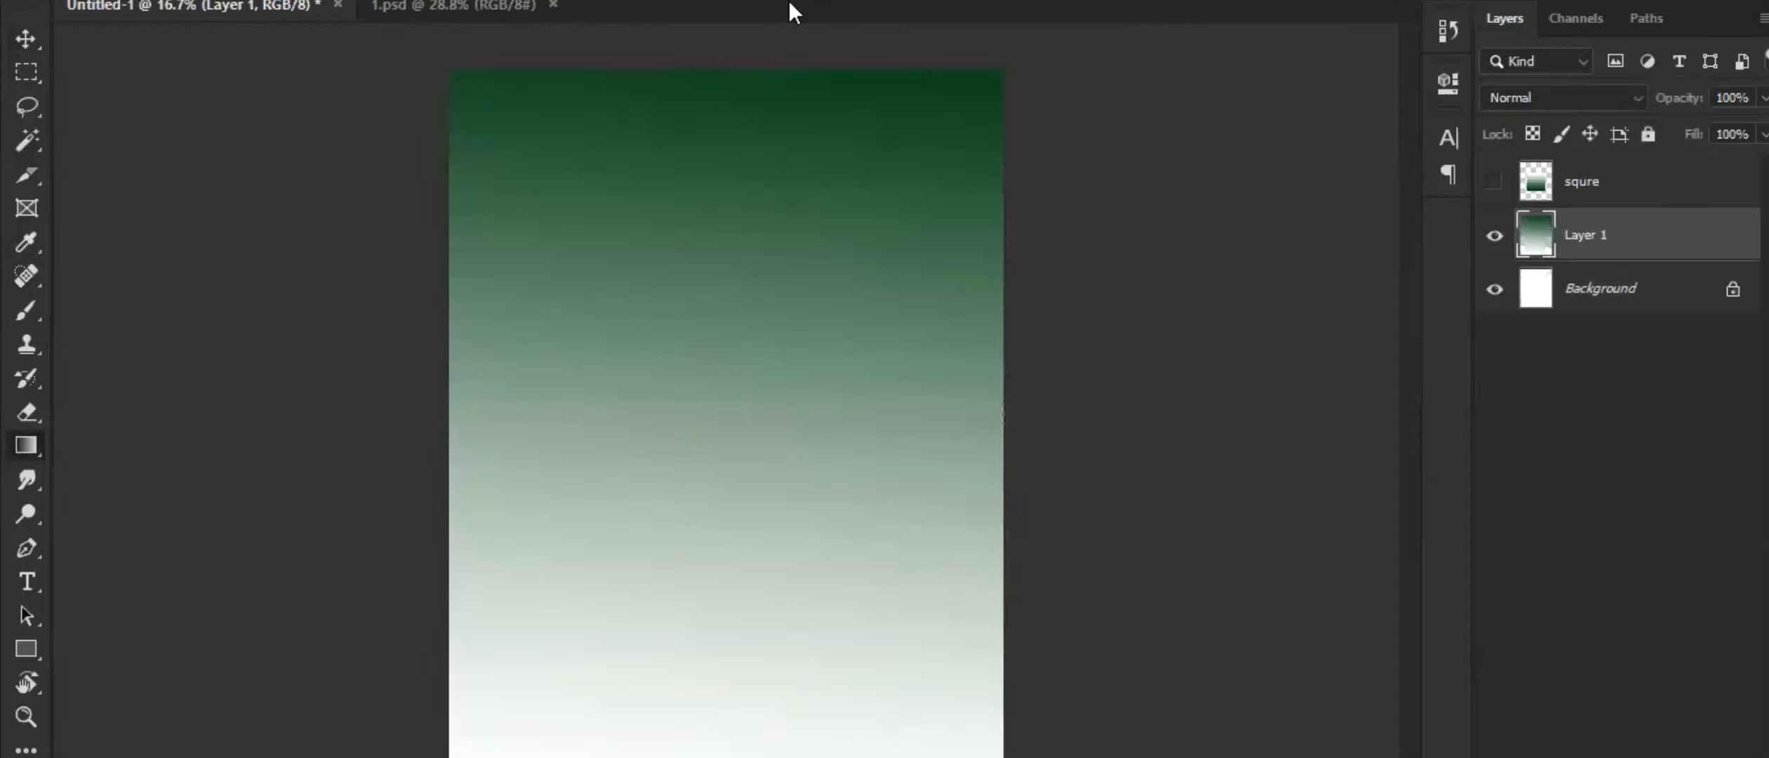
key(ctrl+z)
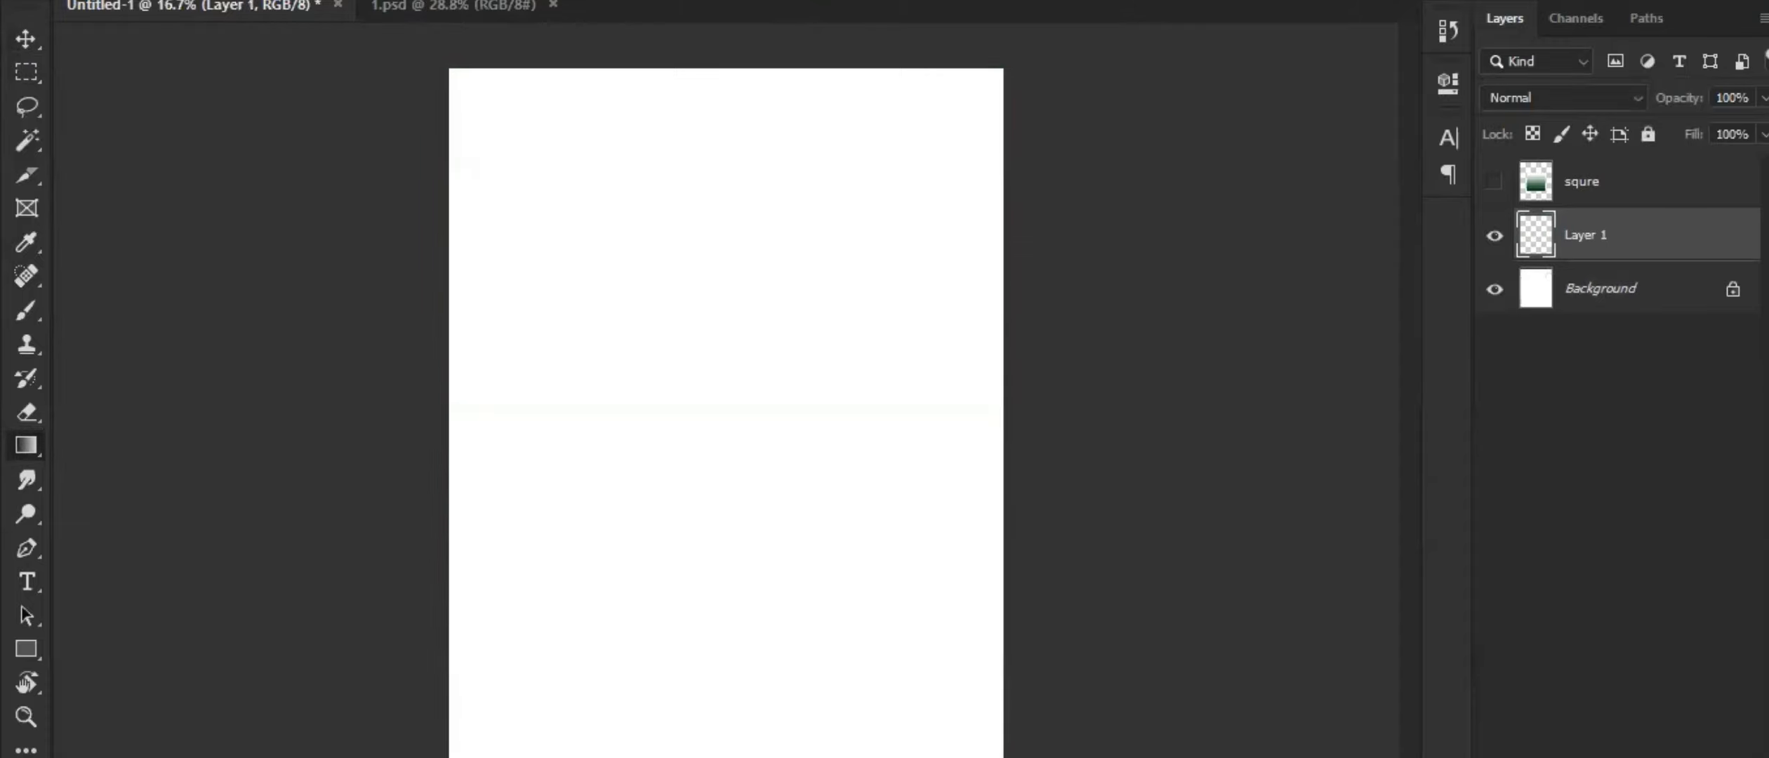
Start a Solid Color fill layer directly above the Background
click(1606, 300)
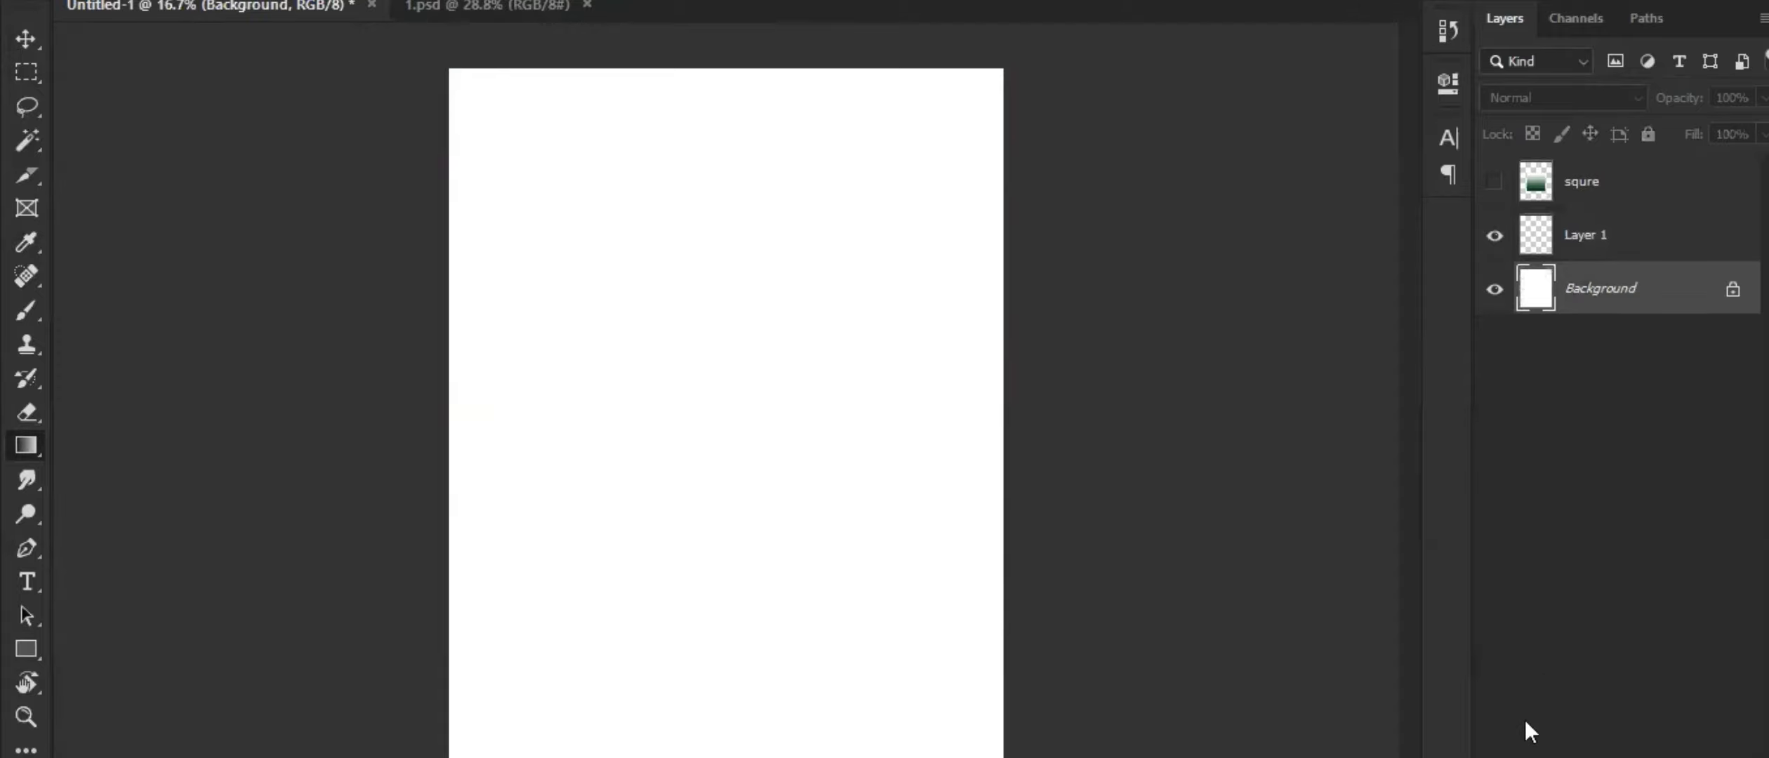
click(1608, 757)
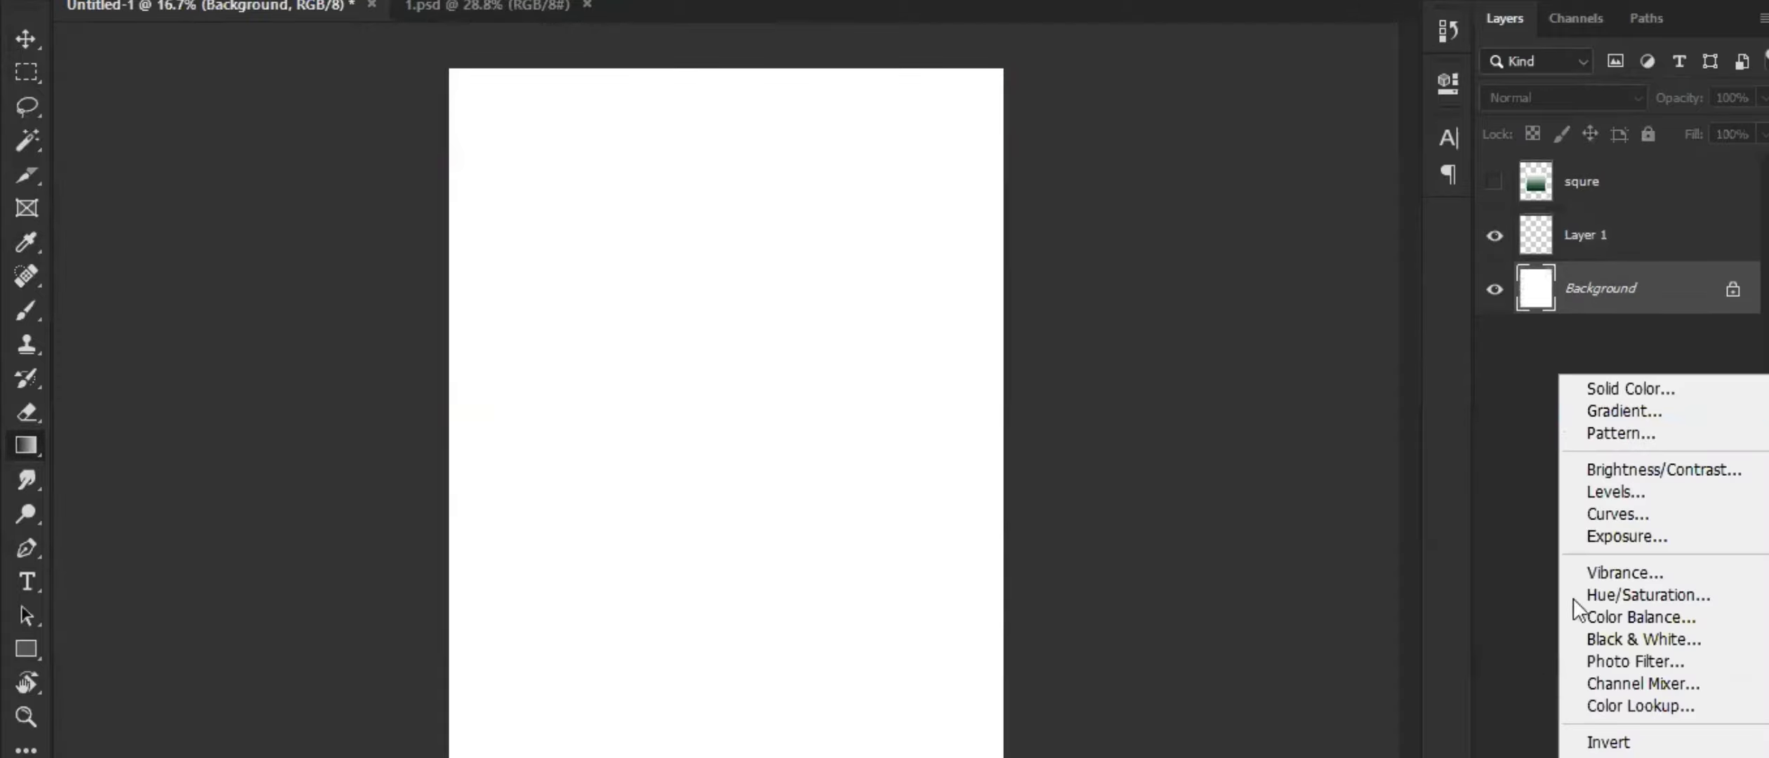
click(1594, 757)
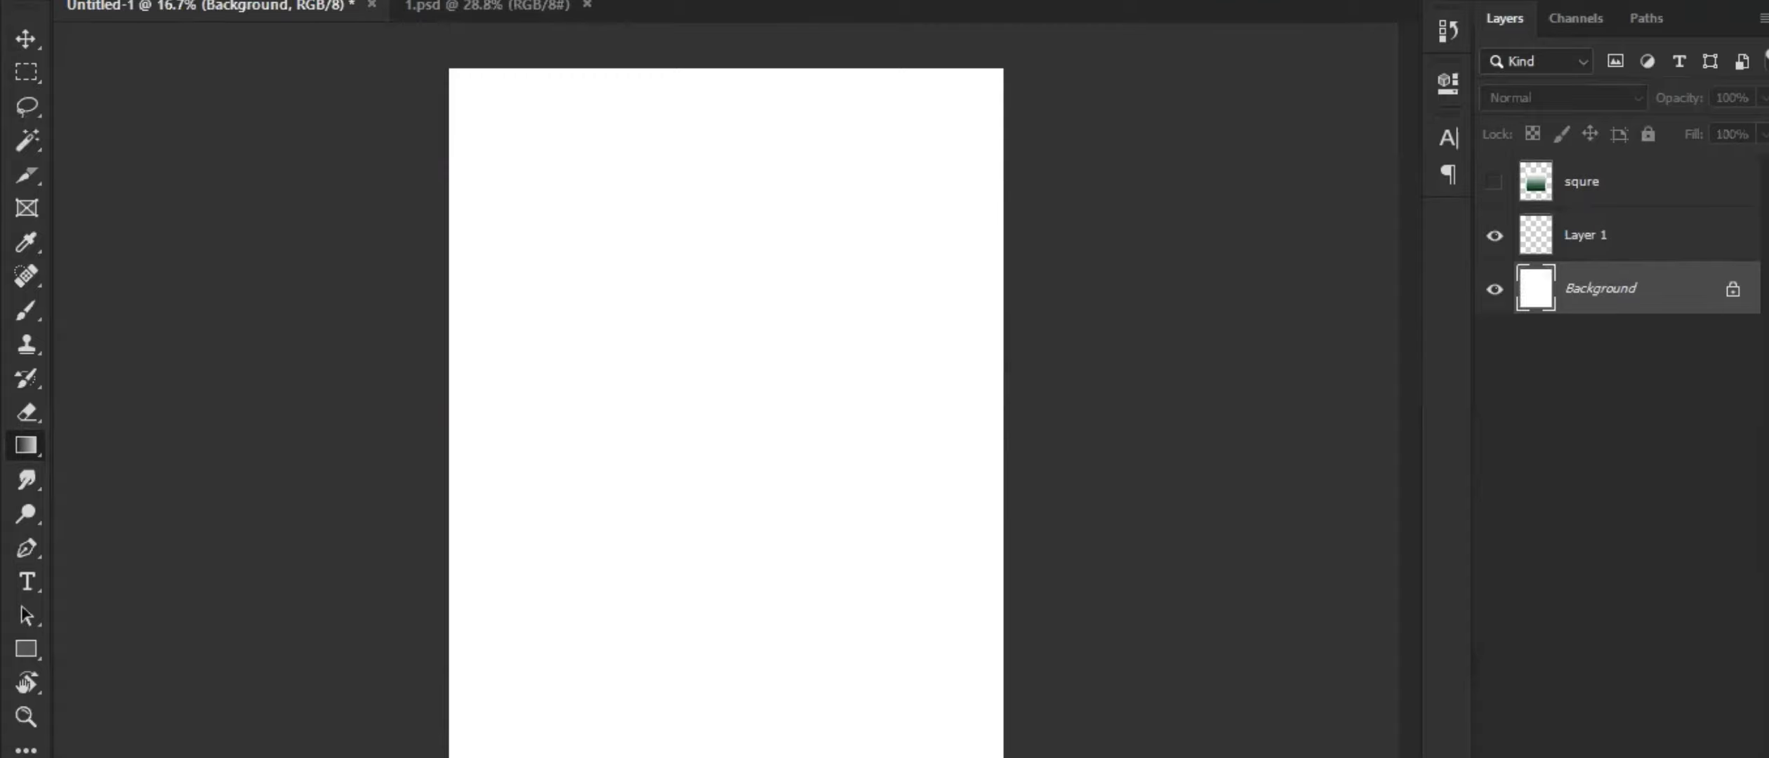
click(1608, 757)
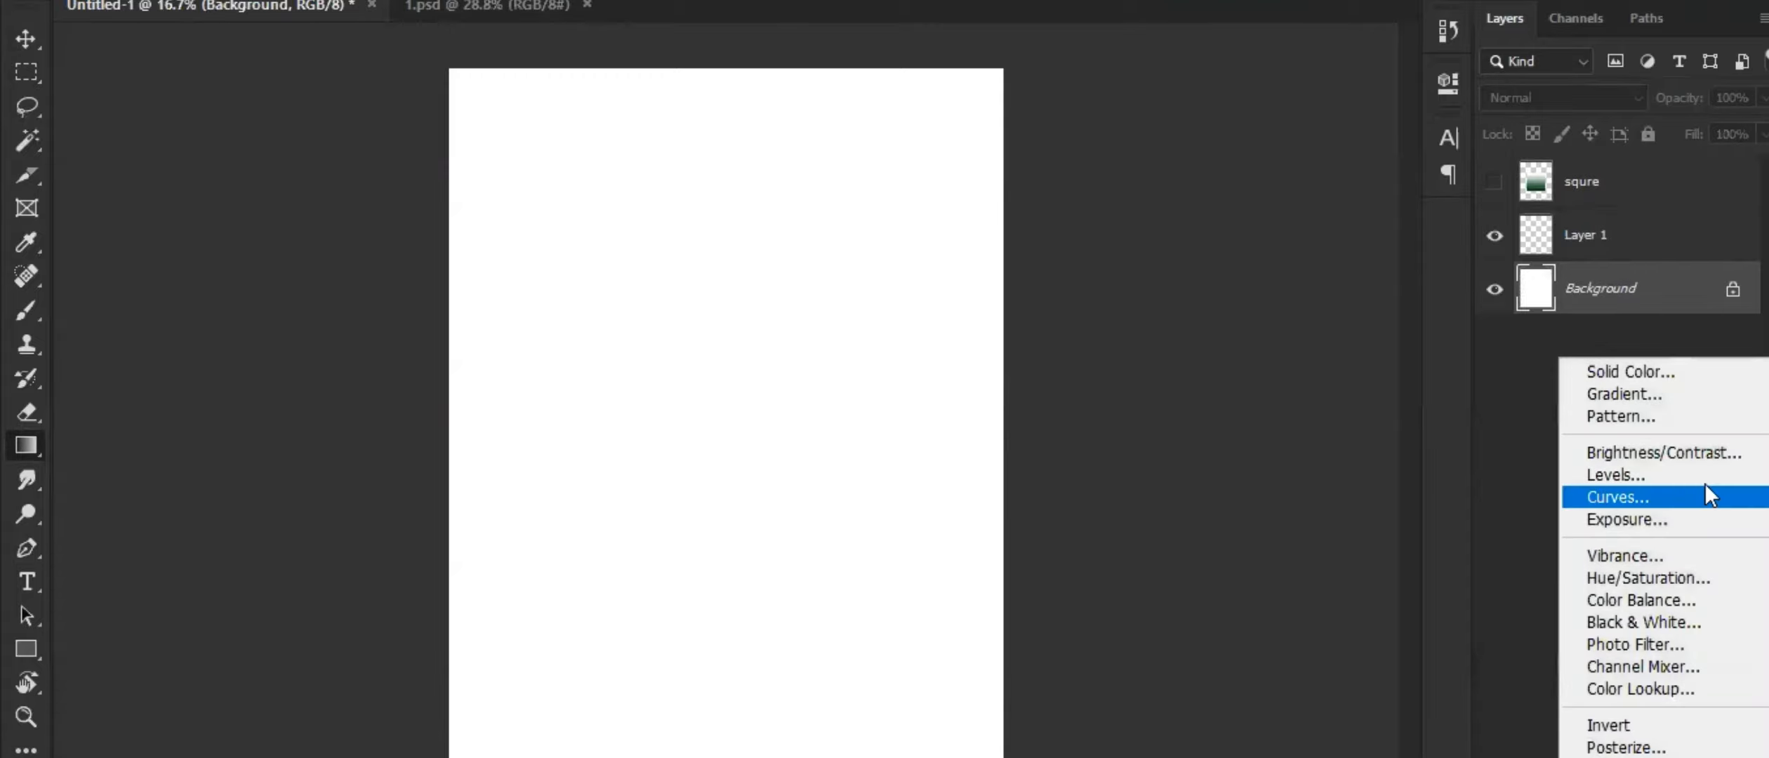
click(1648, 375)
Try out various colours for the solid fill and apply bright red
click(1214, 523)
mouse_move(1272, 485)
mouse_down()
mouse_move(1403, 555)
mouse_move(1219, 636)
mouse_move(1145, 496)
mouse_move(1169, 427)
mouse_up()
click(1018, 197)
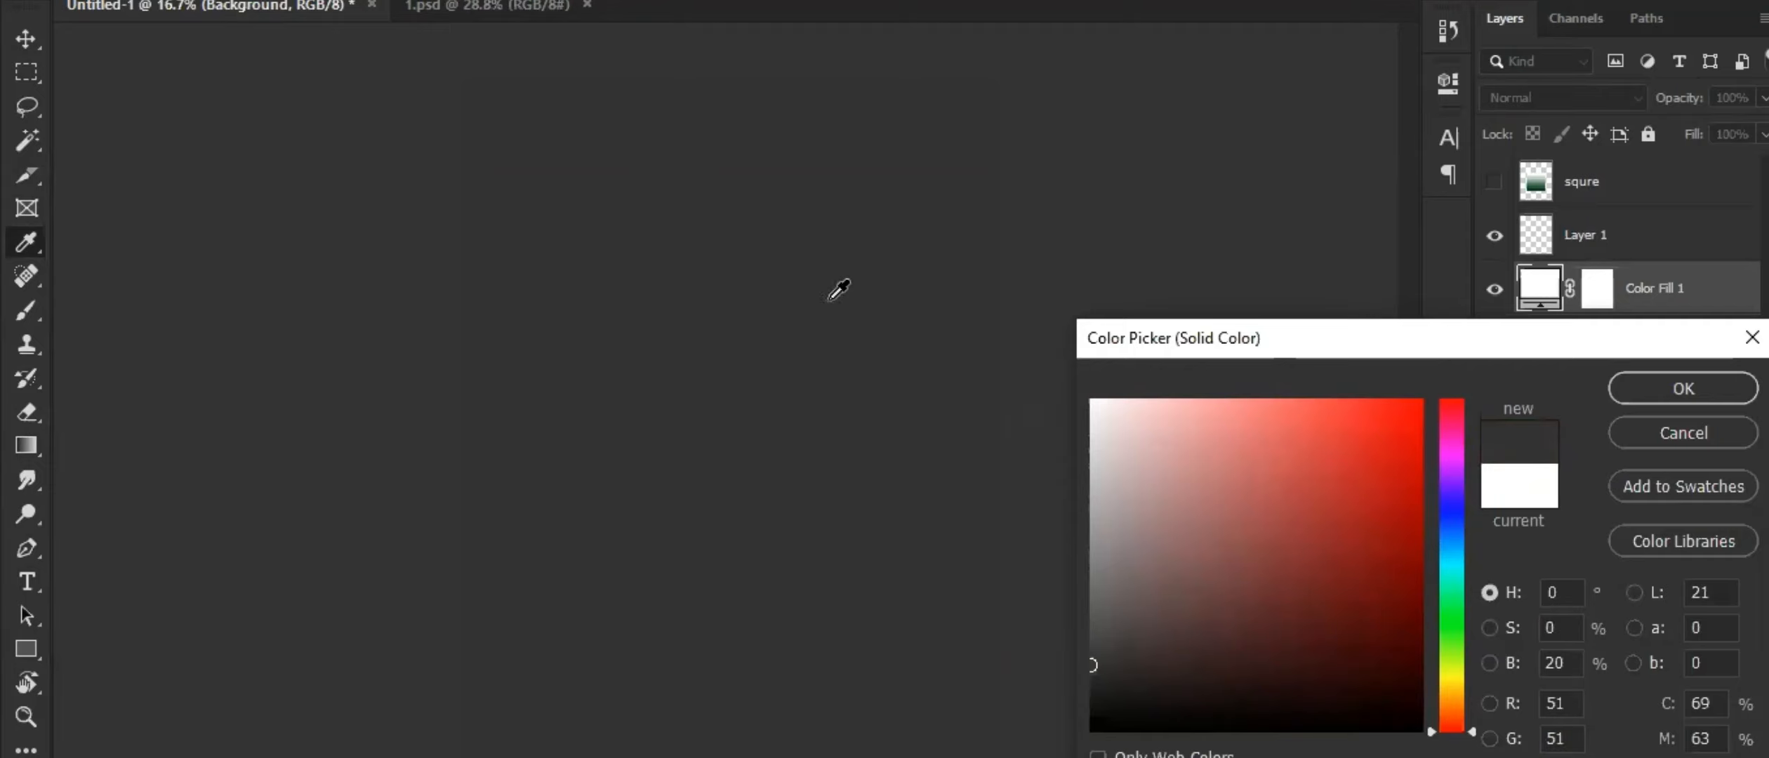
click(1200, 426)
click(1152, 471)
click(1323, 585)
click(1363, 494)
click(1354, 652)
click(1210, 505)
click(1155, 421)
click(1419, 401)
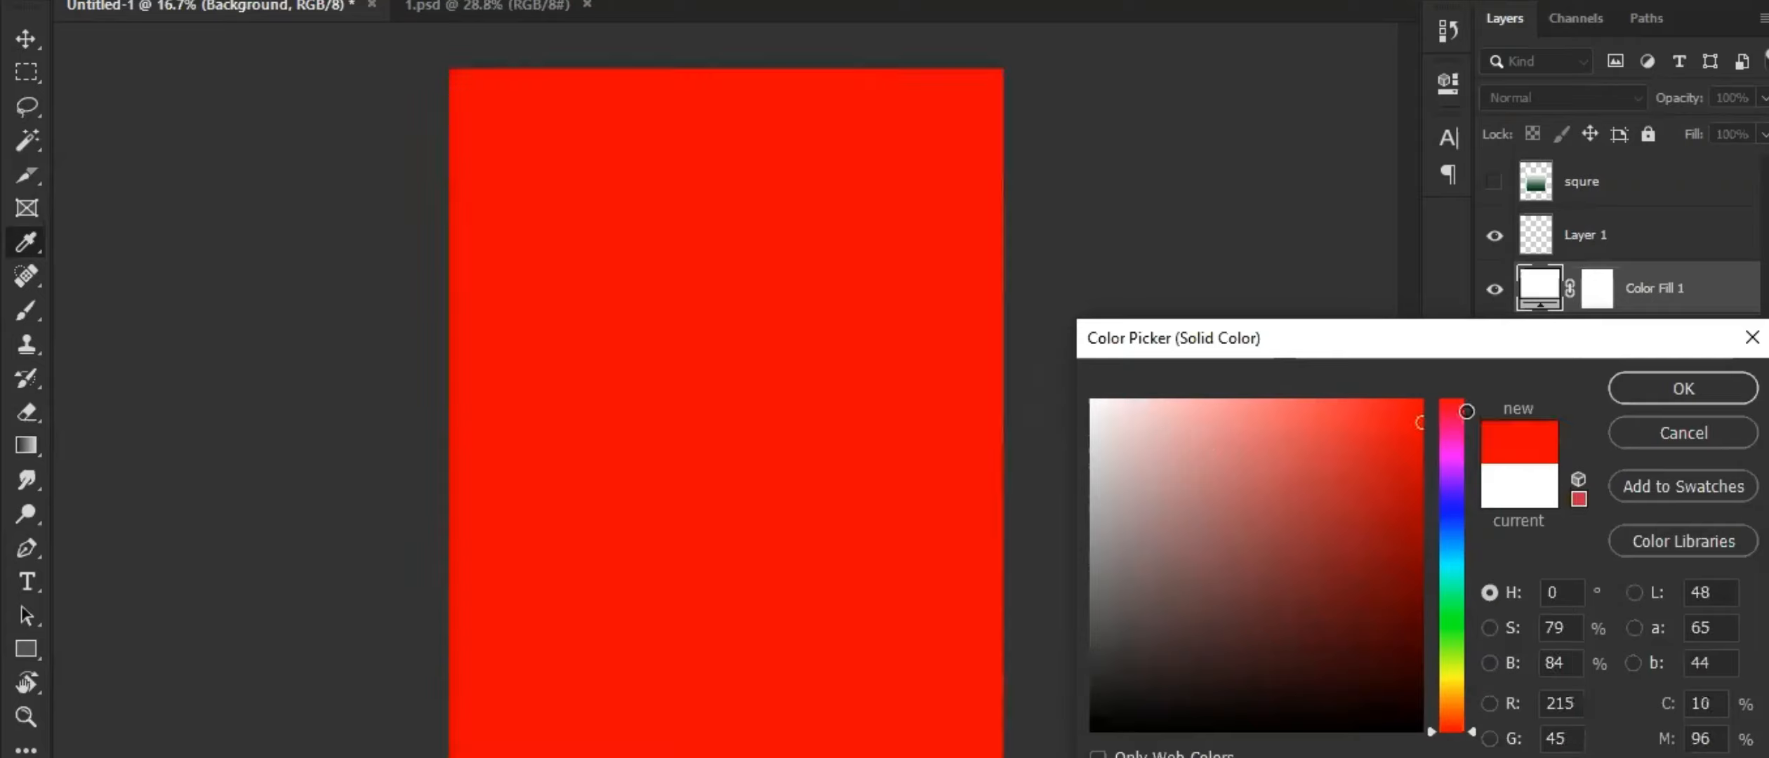
click(1654, 389)
Show the squre layer and delete the red Color Fill 1 layer
click(1495, 182)
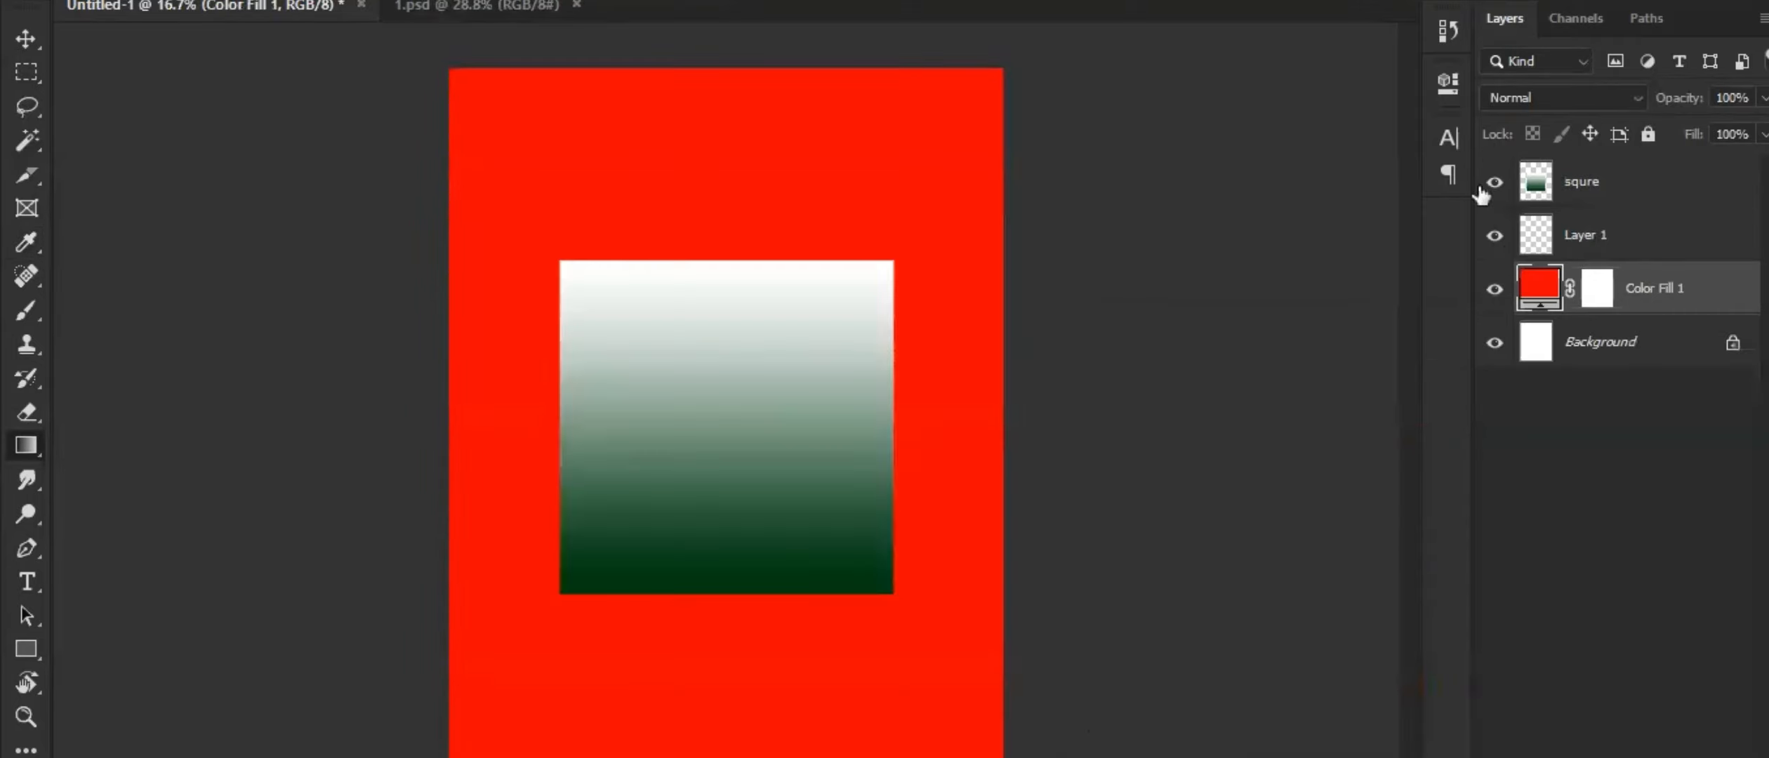
click(1608, 242)
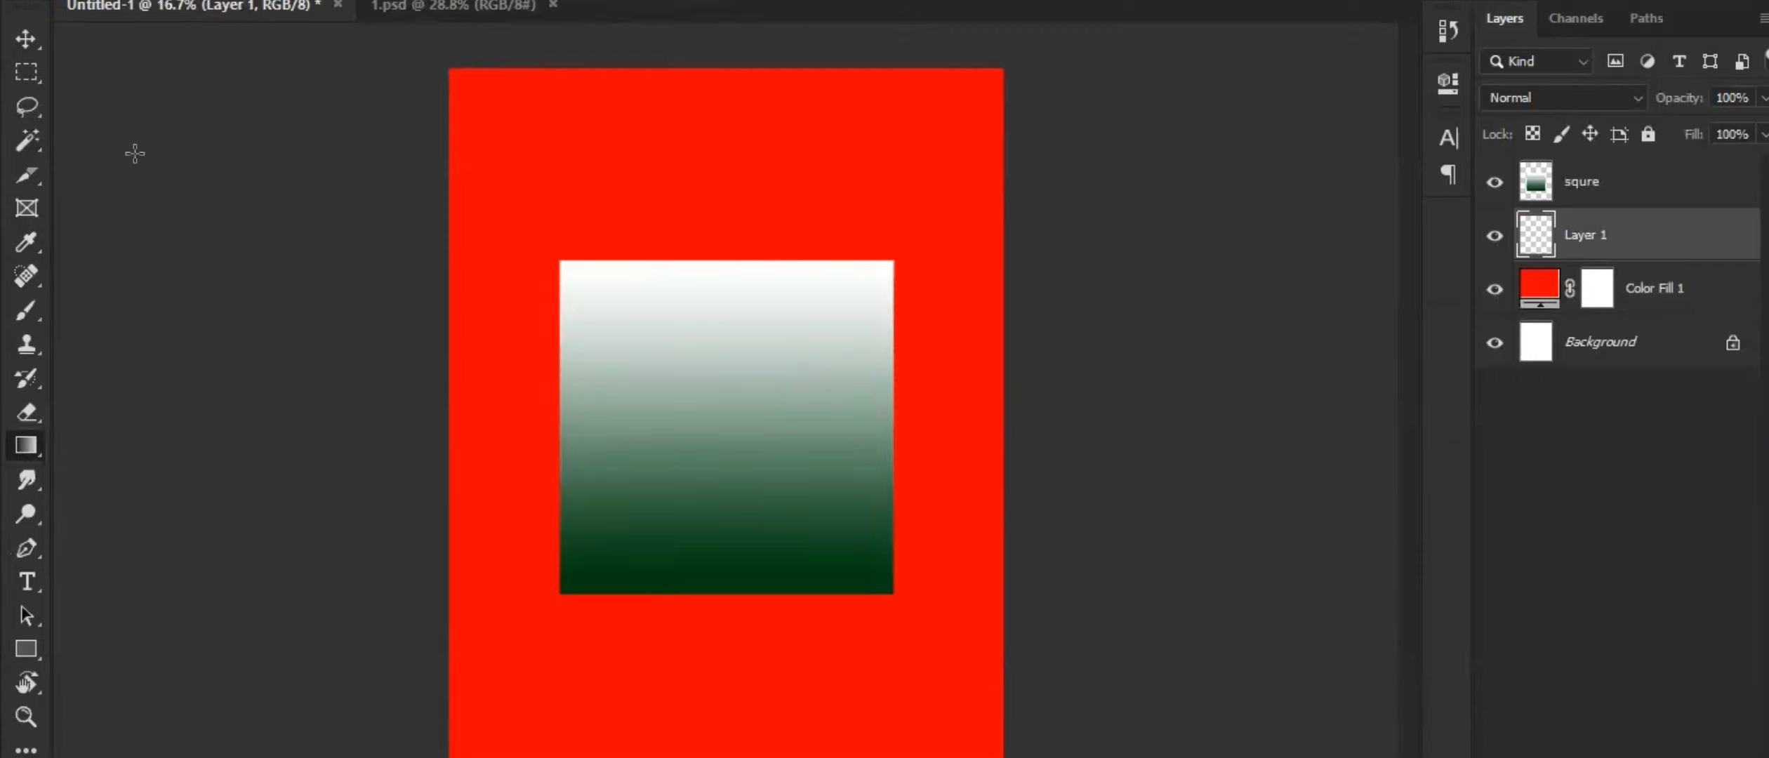
key(v)
click(1619, 290)
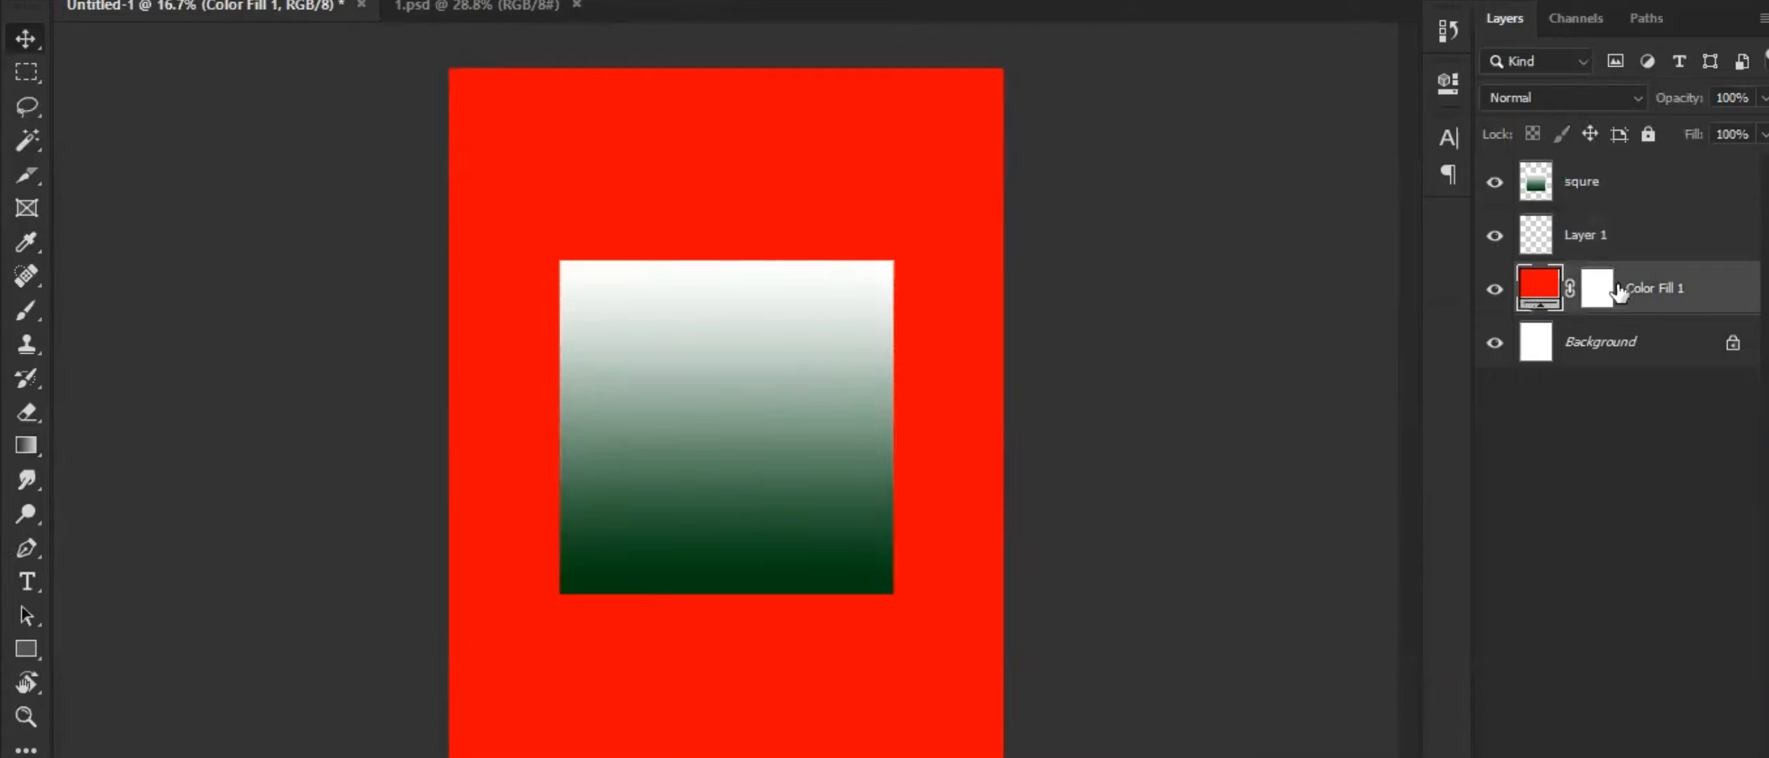
key(Delete)
click(1546, 480)
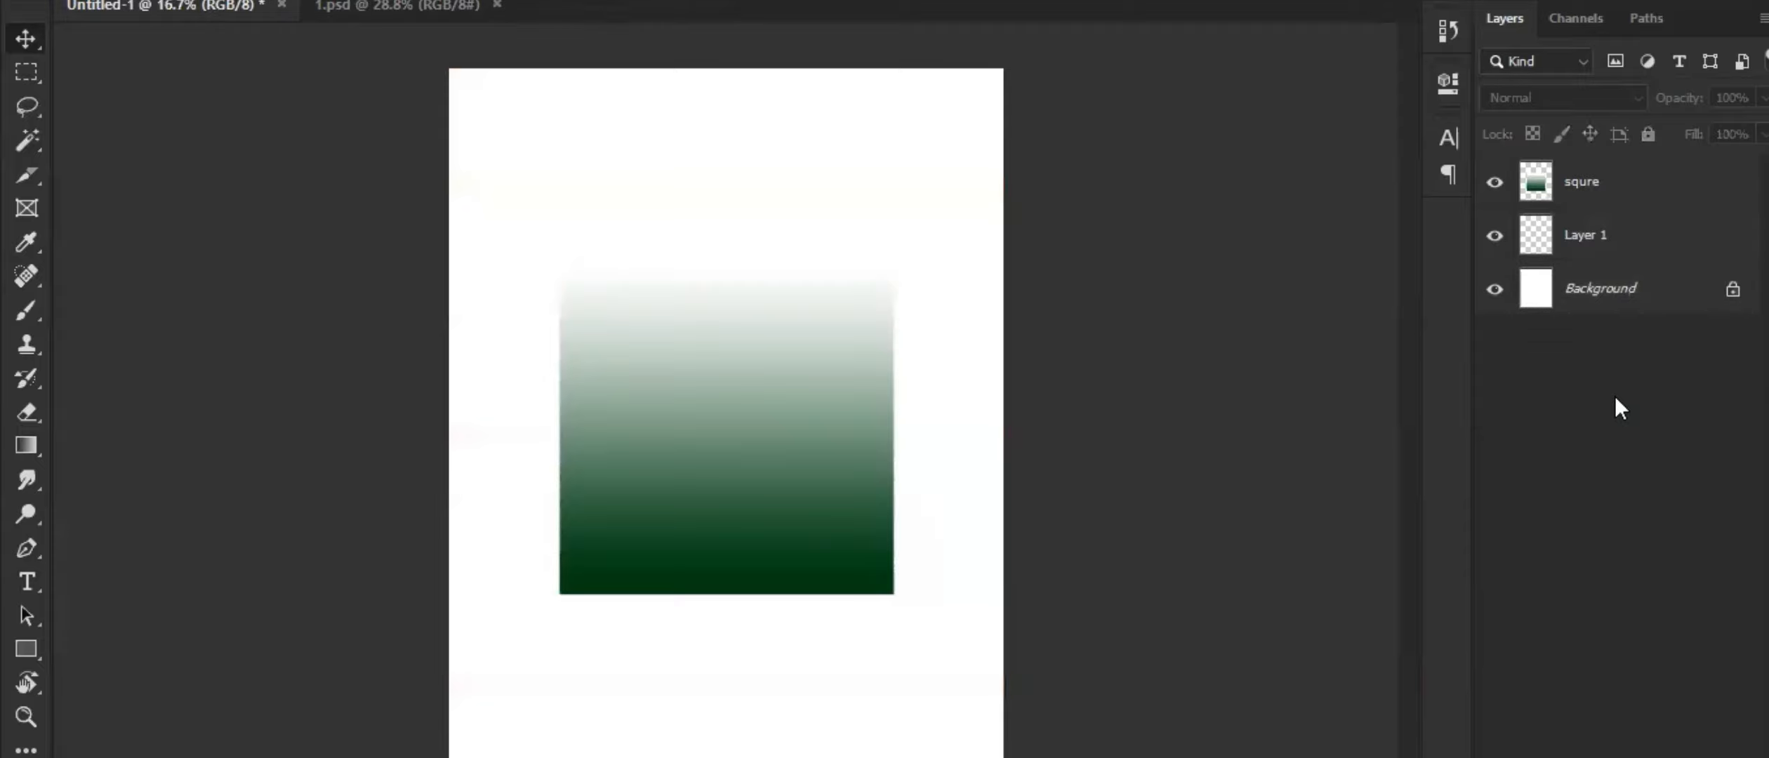
Add a Gradient fill layer directly above the Background and choose the Red, Green preset for it
click(1612, 291)
click(1620, 757)
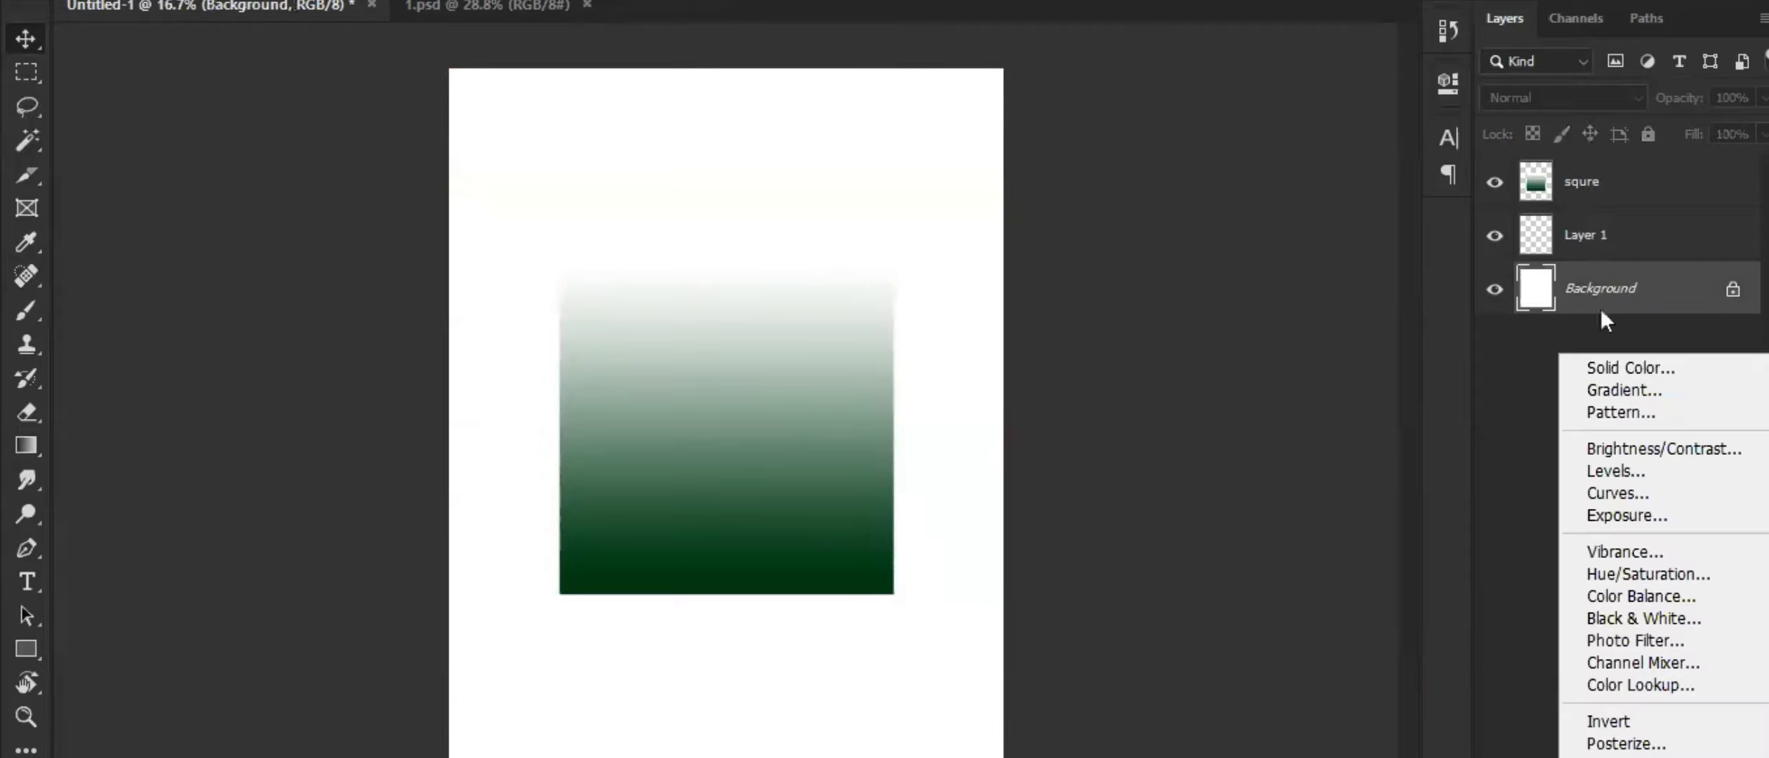
click(1609, 390)
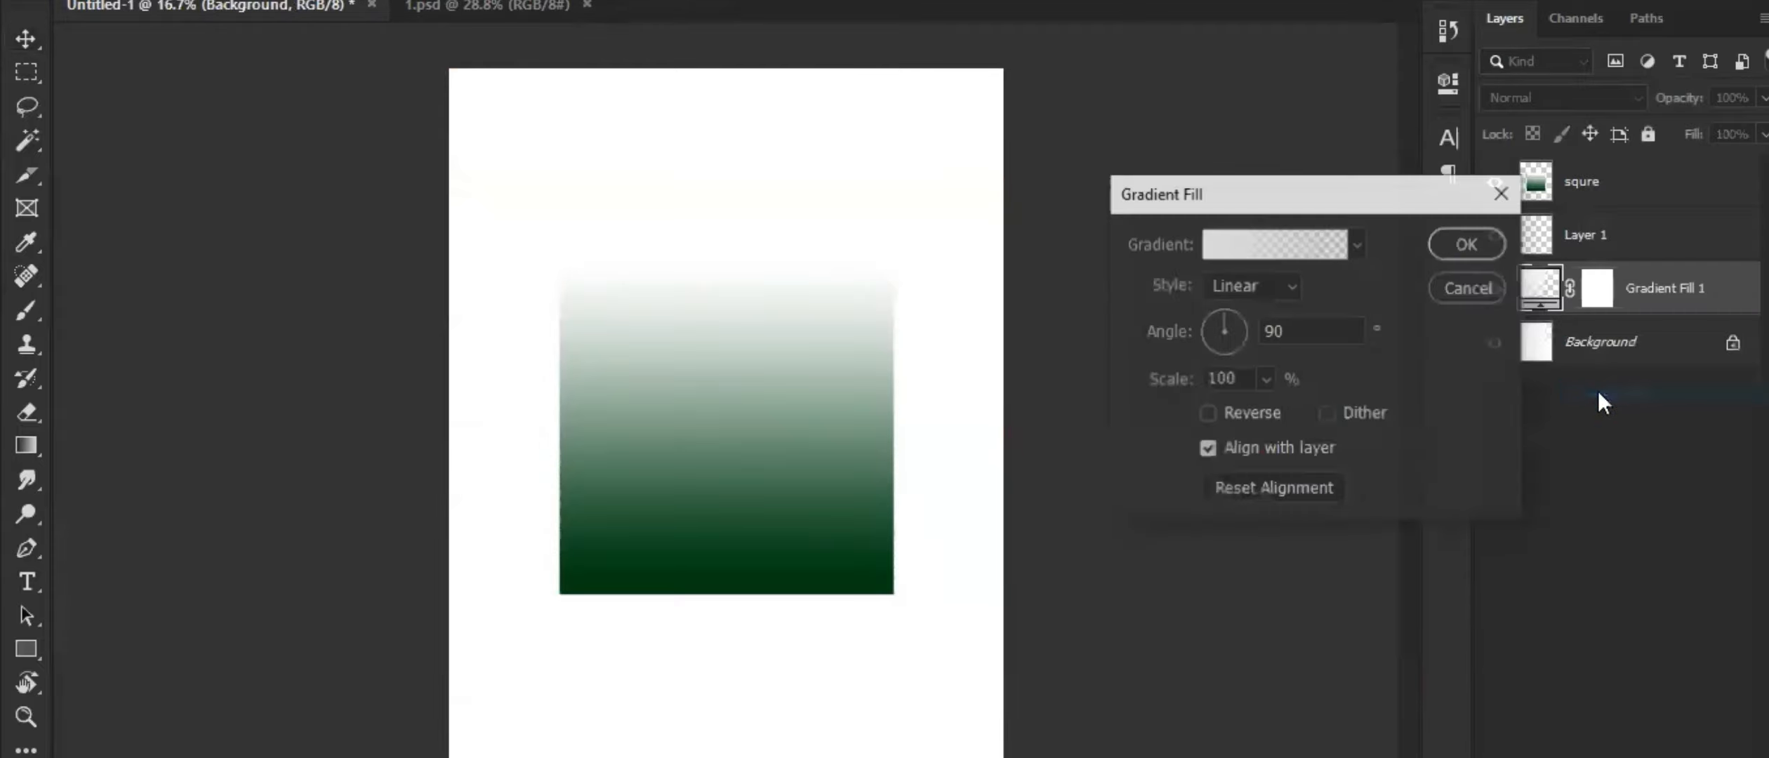
click(1218, 238)
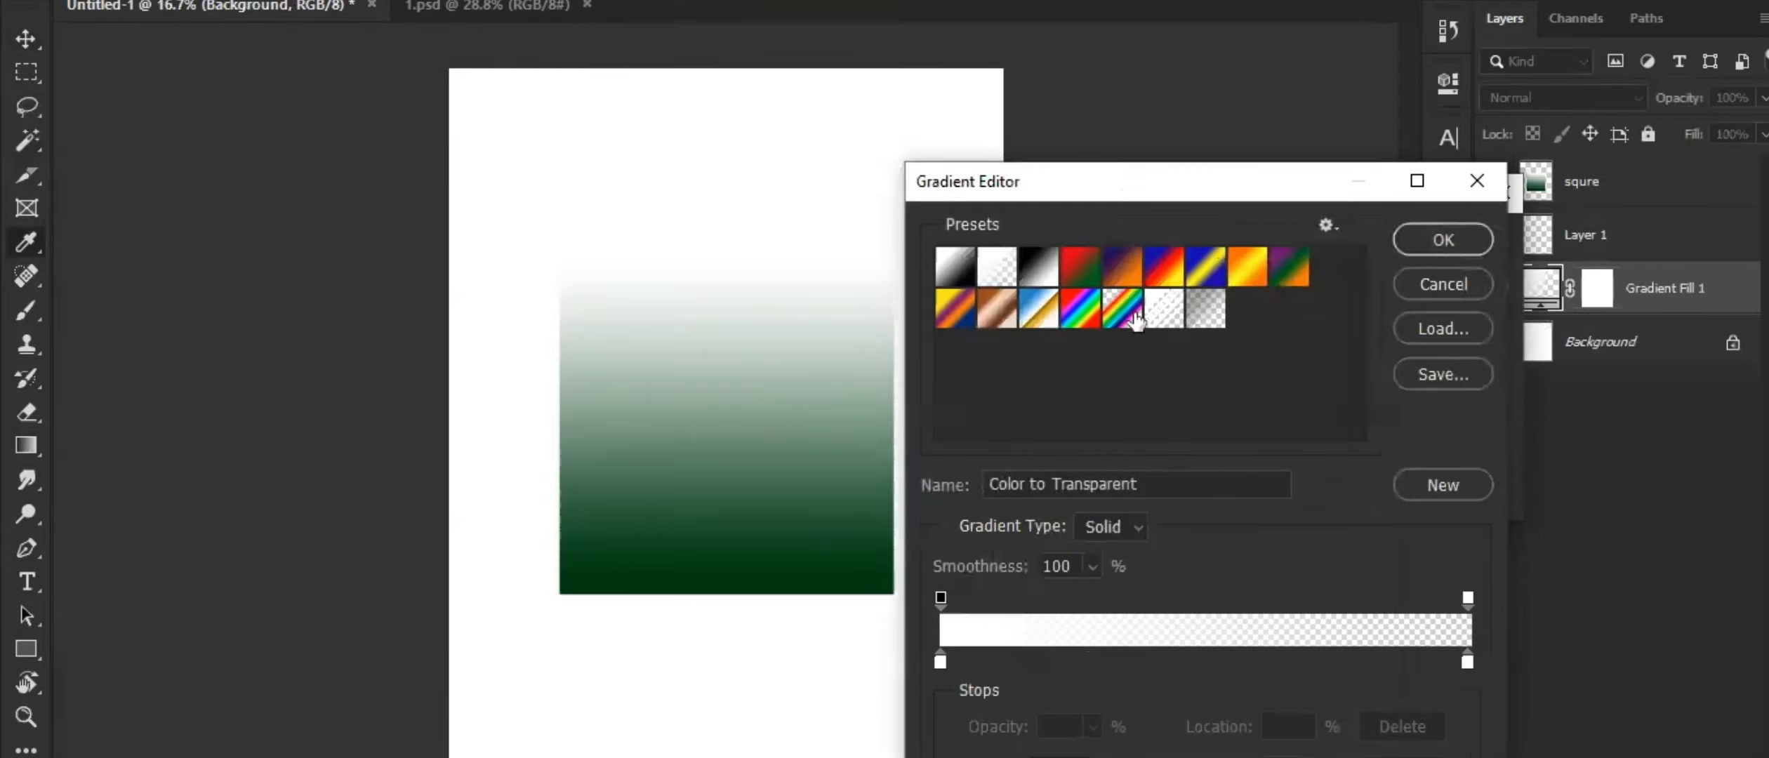
click(1097, 272)
Change the gradient's red stop to white and apply the white-to-green fill
click(940, 660)
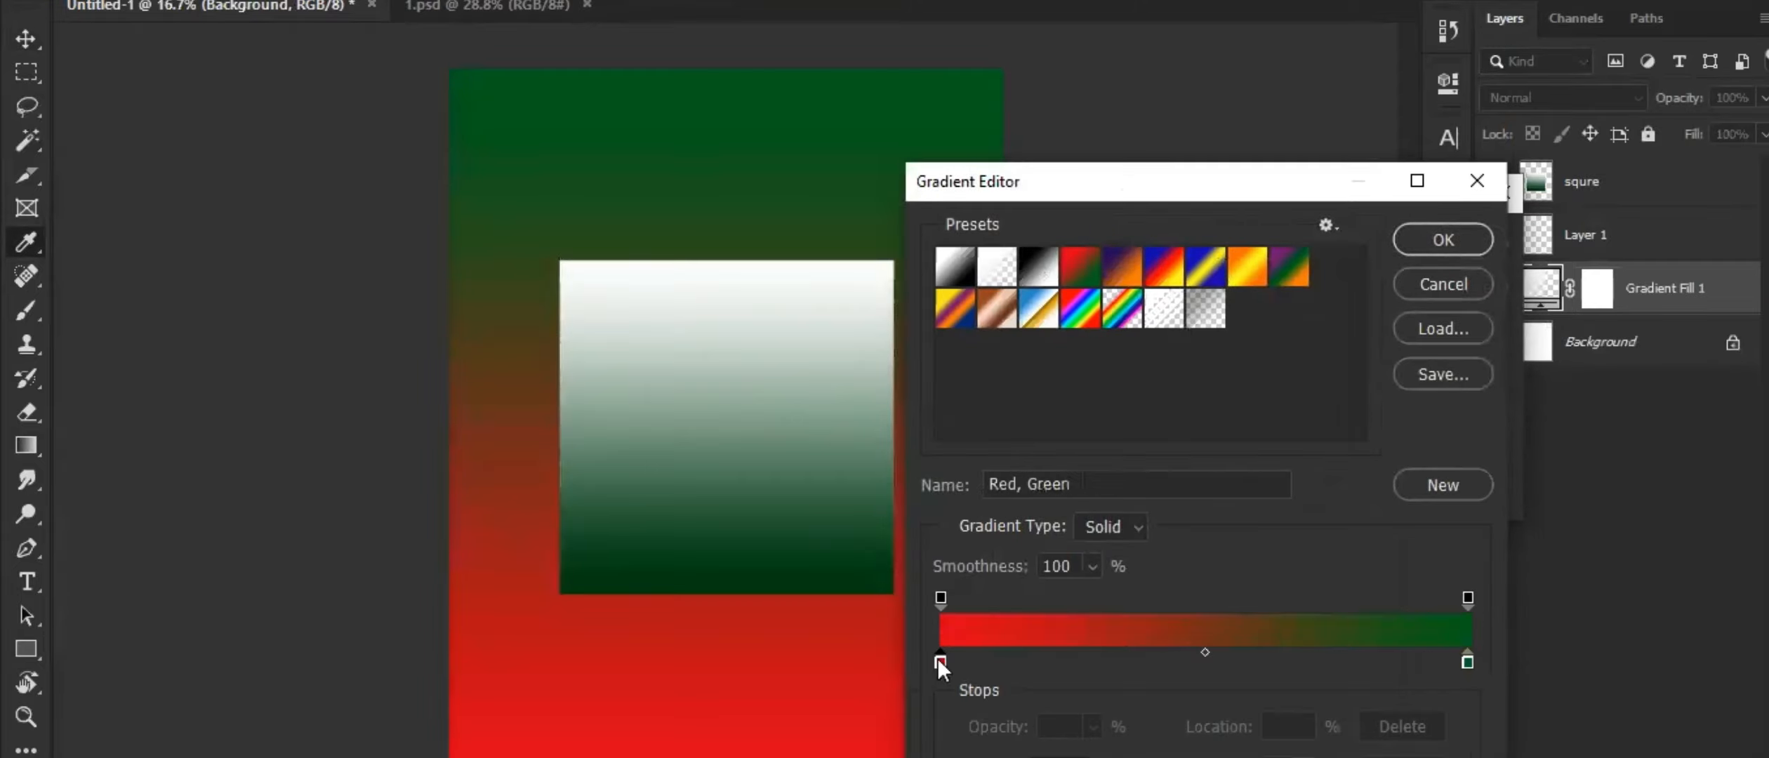
double_click(940, 662)
drag(1158, 581, 1087, 393)
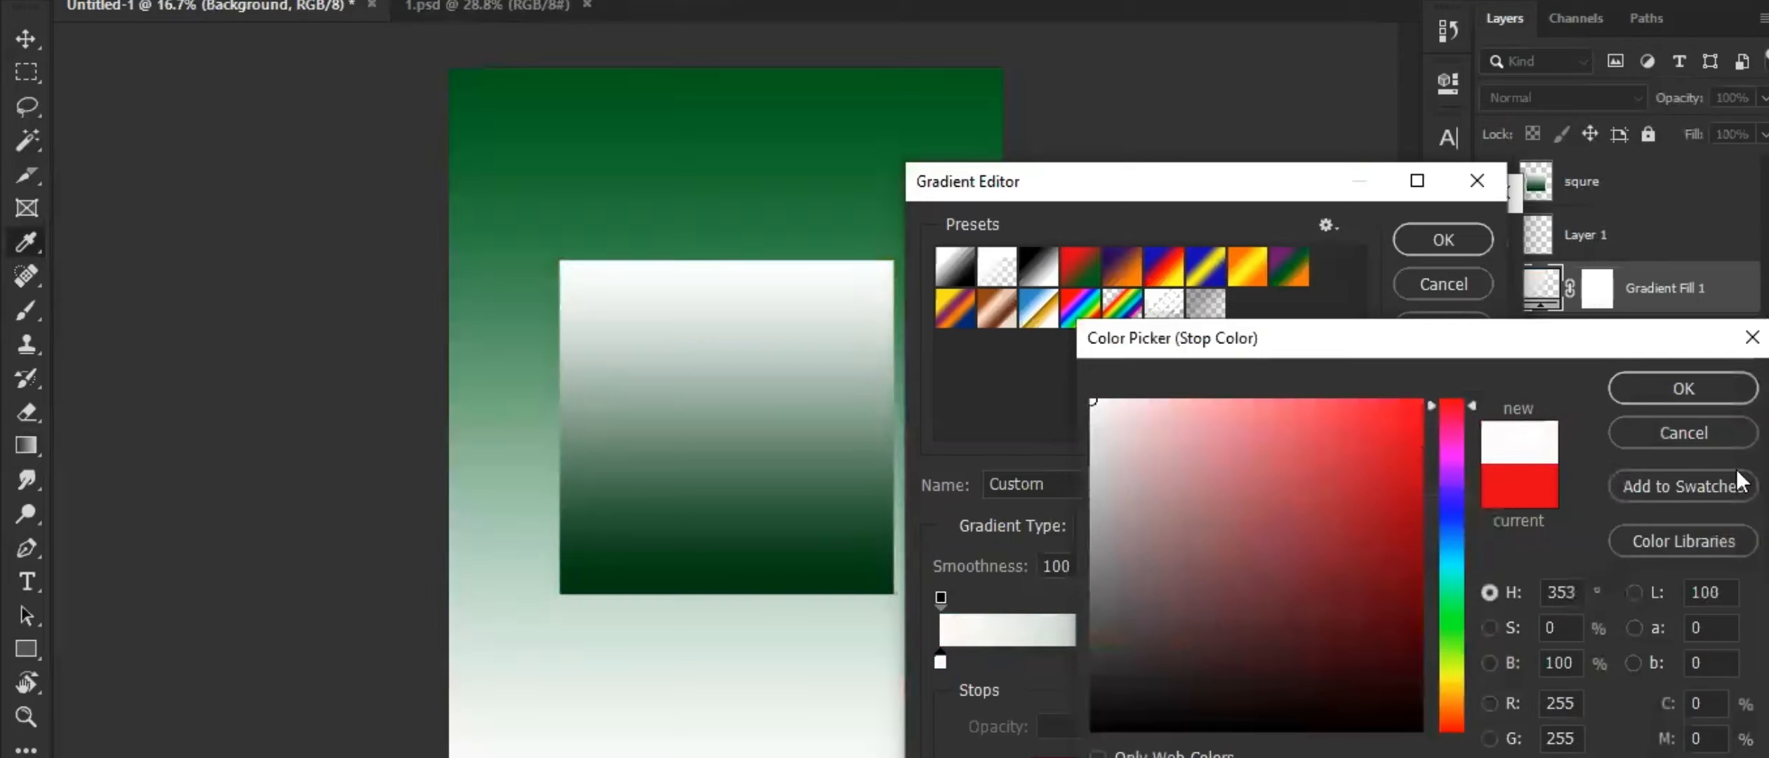
click(1671, 386)
click(1438, 246)
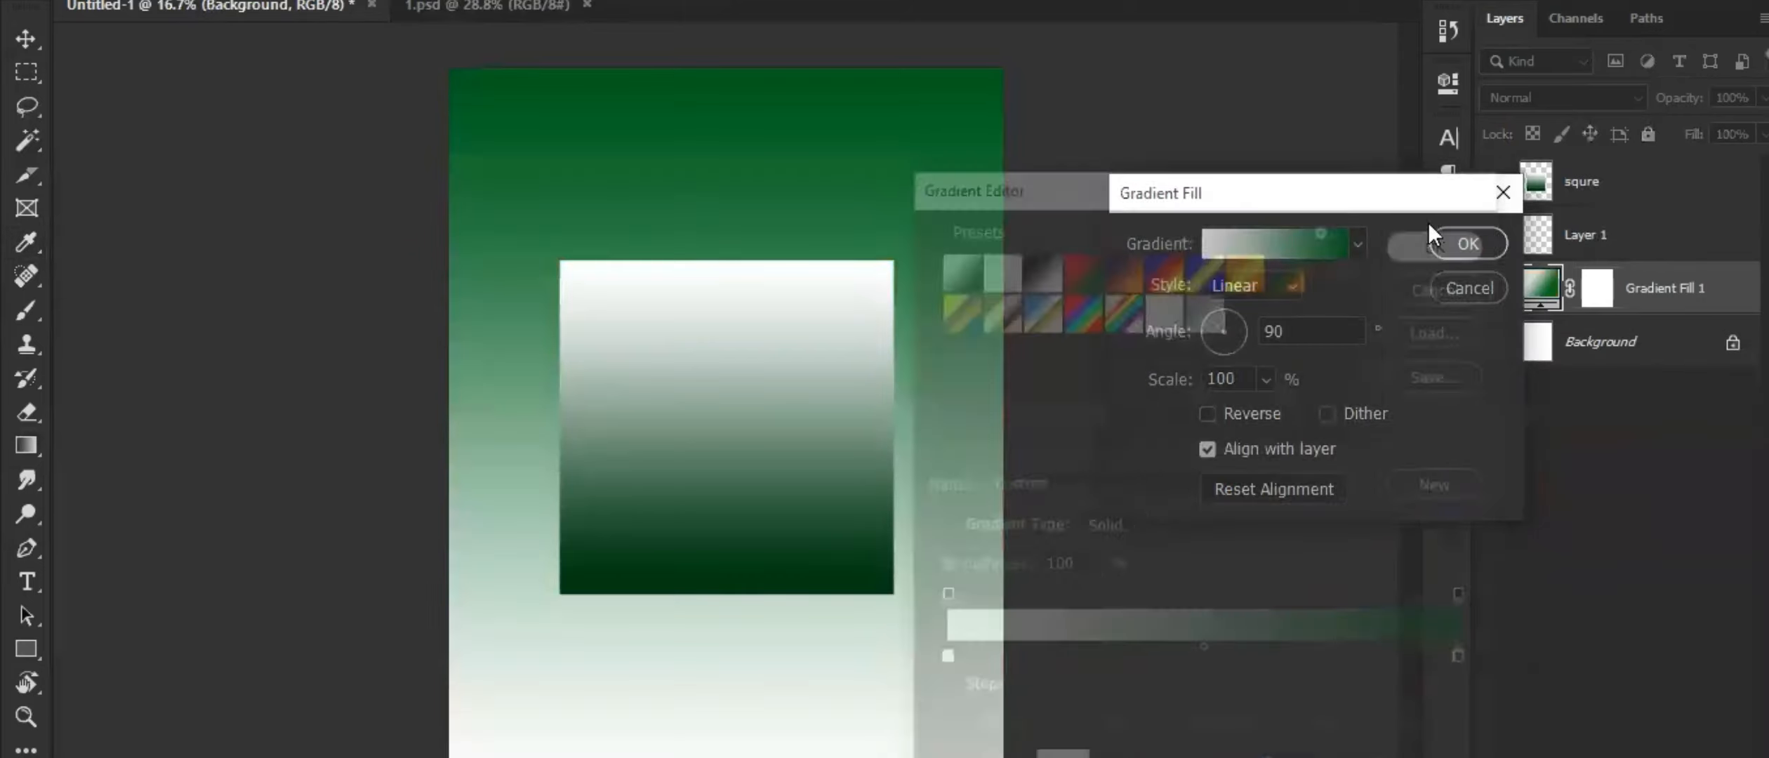
click(1469, 243)
Hide the squre and Gradient Fill 1 layers, and fill Layer 1 with the white-to-dark-green gradient from bottom to top
click(1495, 183)
click(1573, 238)
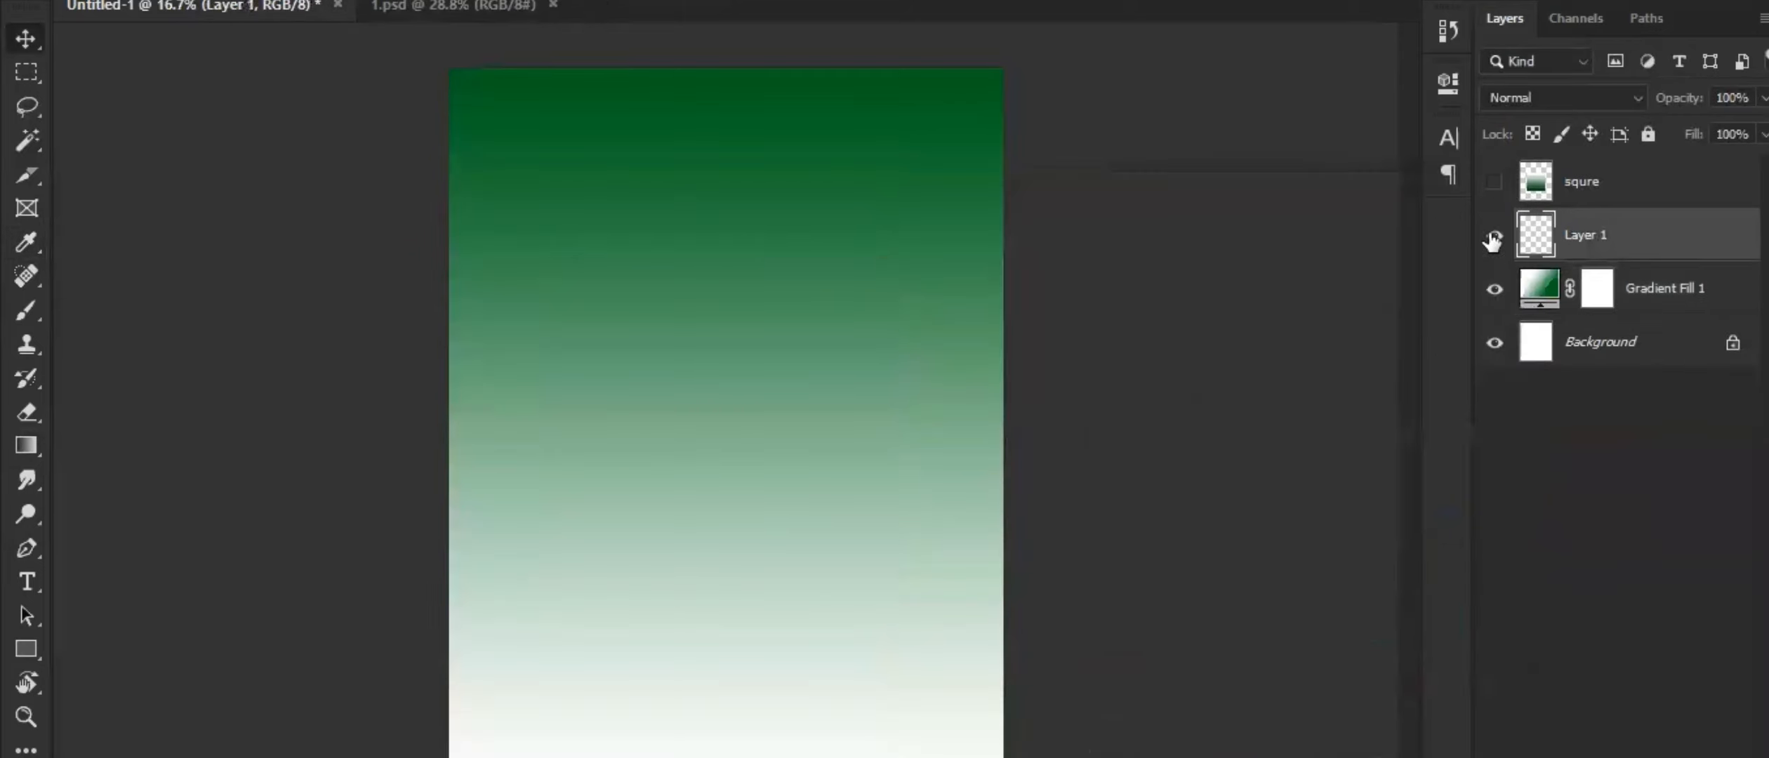
click(1495, 288)
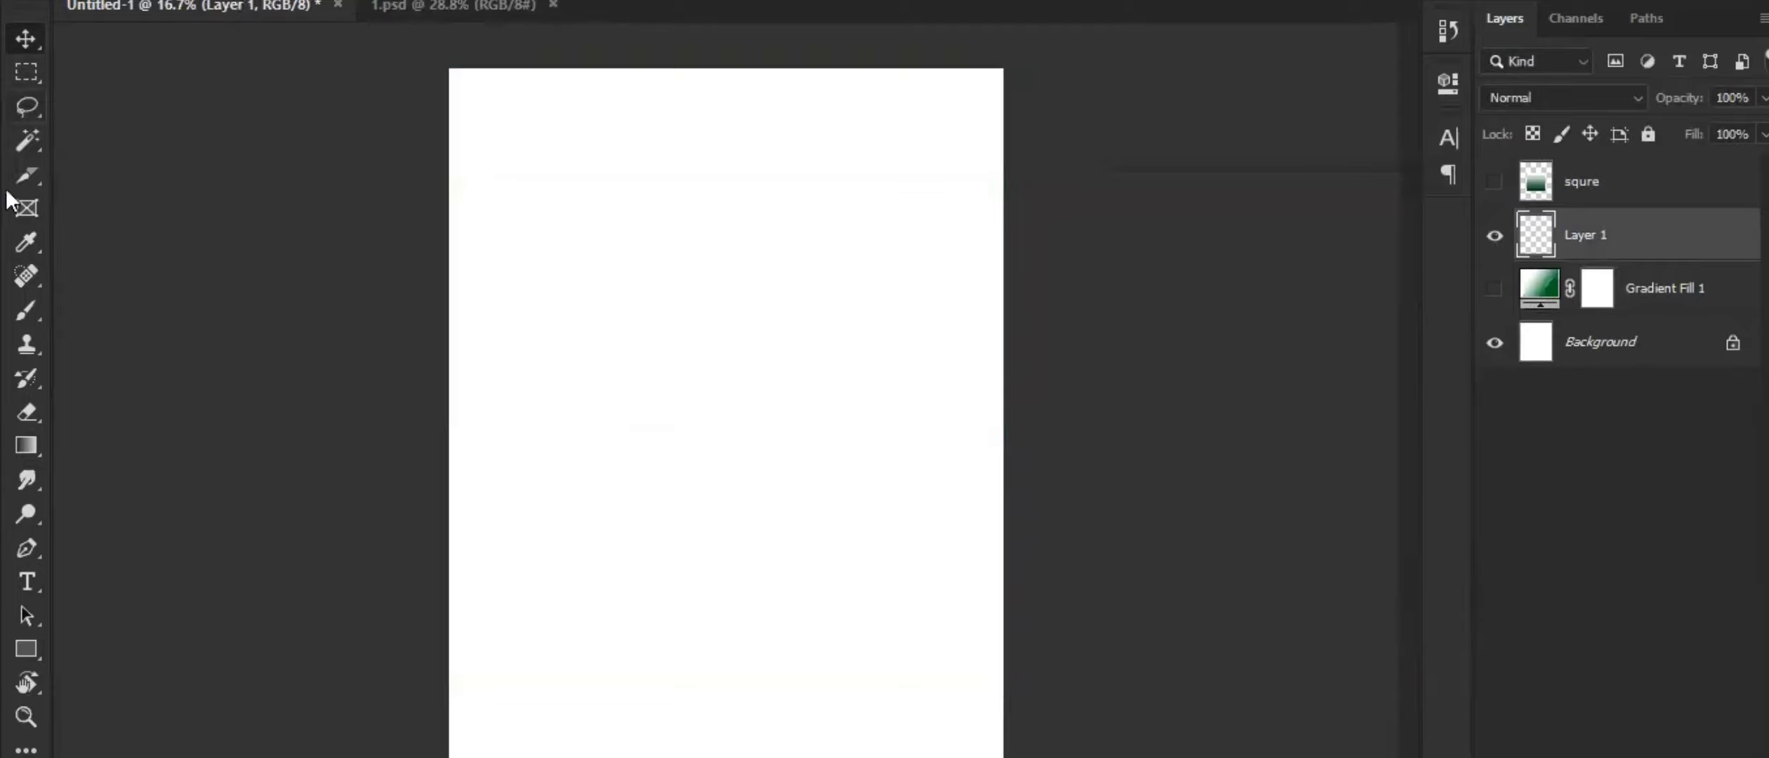
click(25, 453)
drag(739, 755, 776, 93)
click(26, 38)
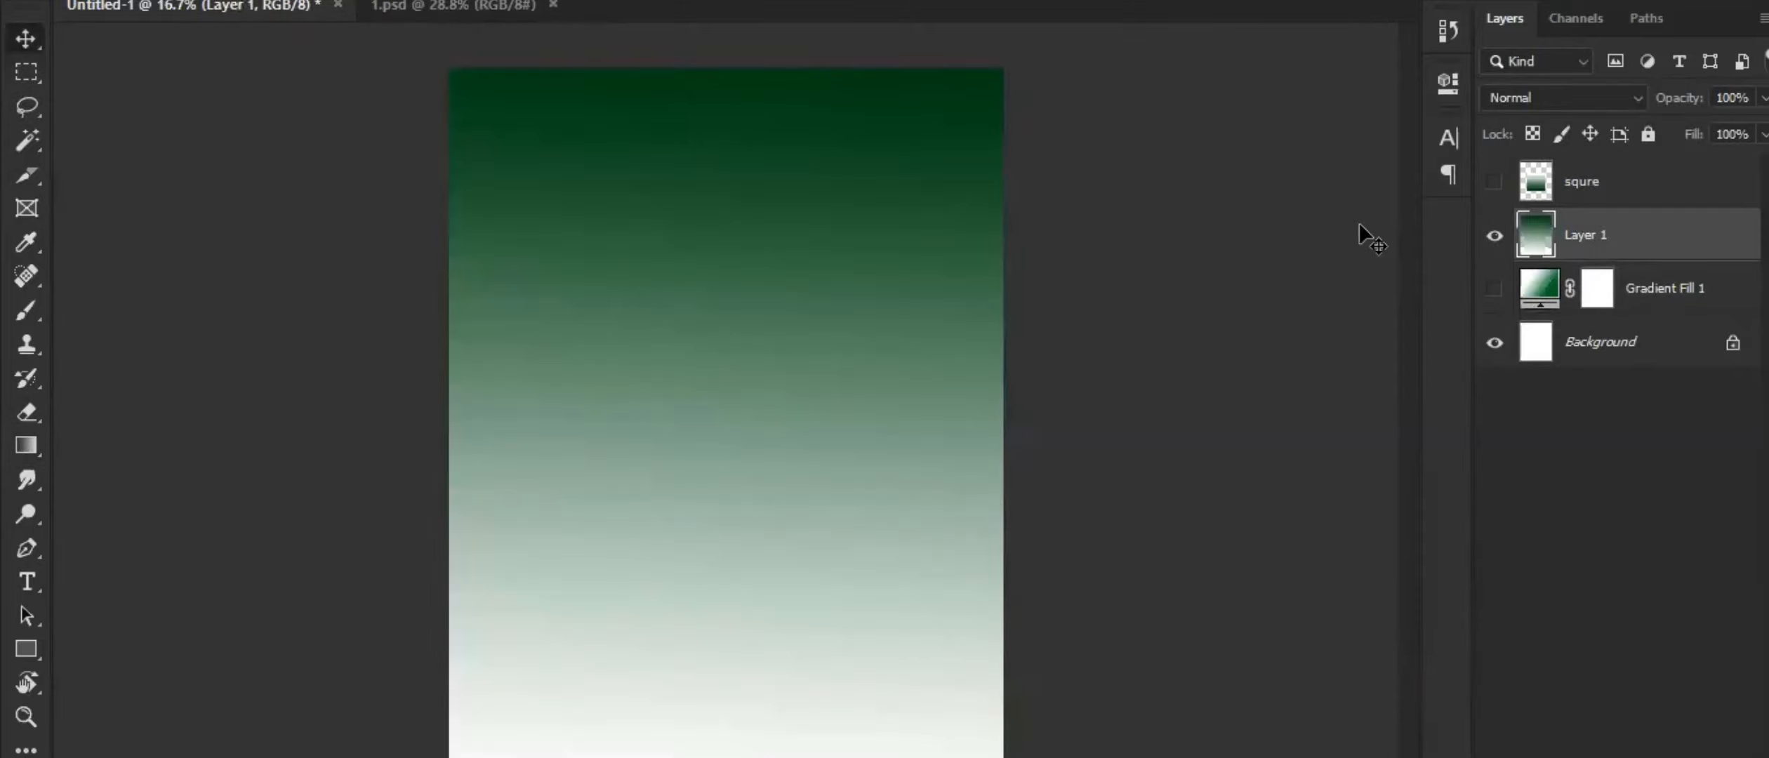
Show the squre layer and toggle Layer 1 and Gradient Fill 1 to compare the two gradient backgrounds behind it
click(1496, 183)
click(1495, 236)
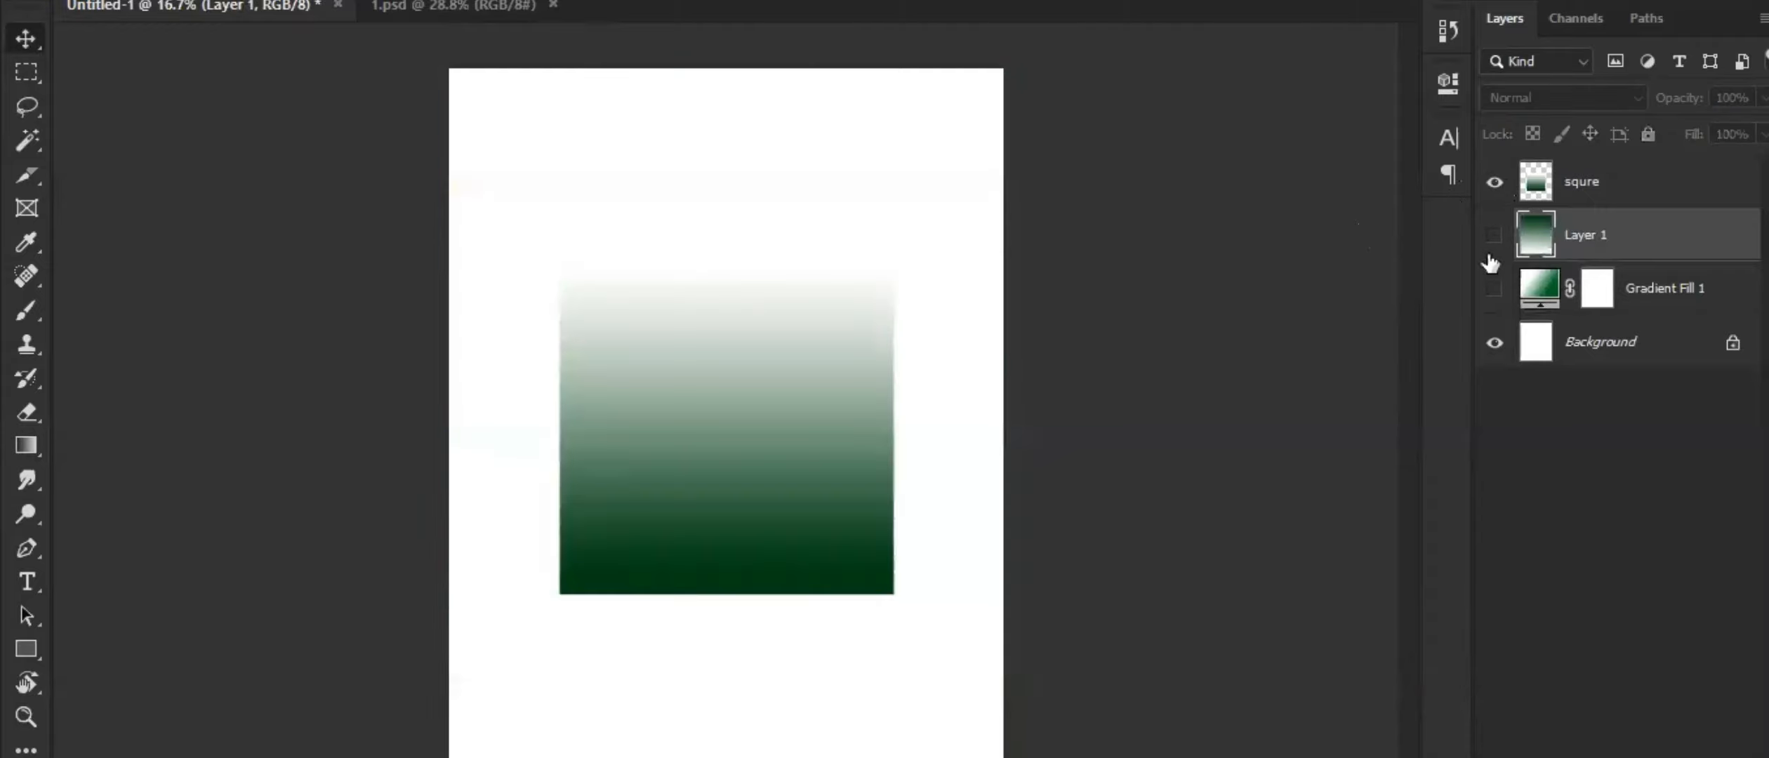
click(1496, 236)
click(1496, 288)
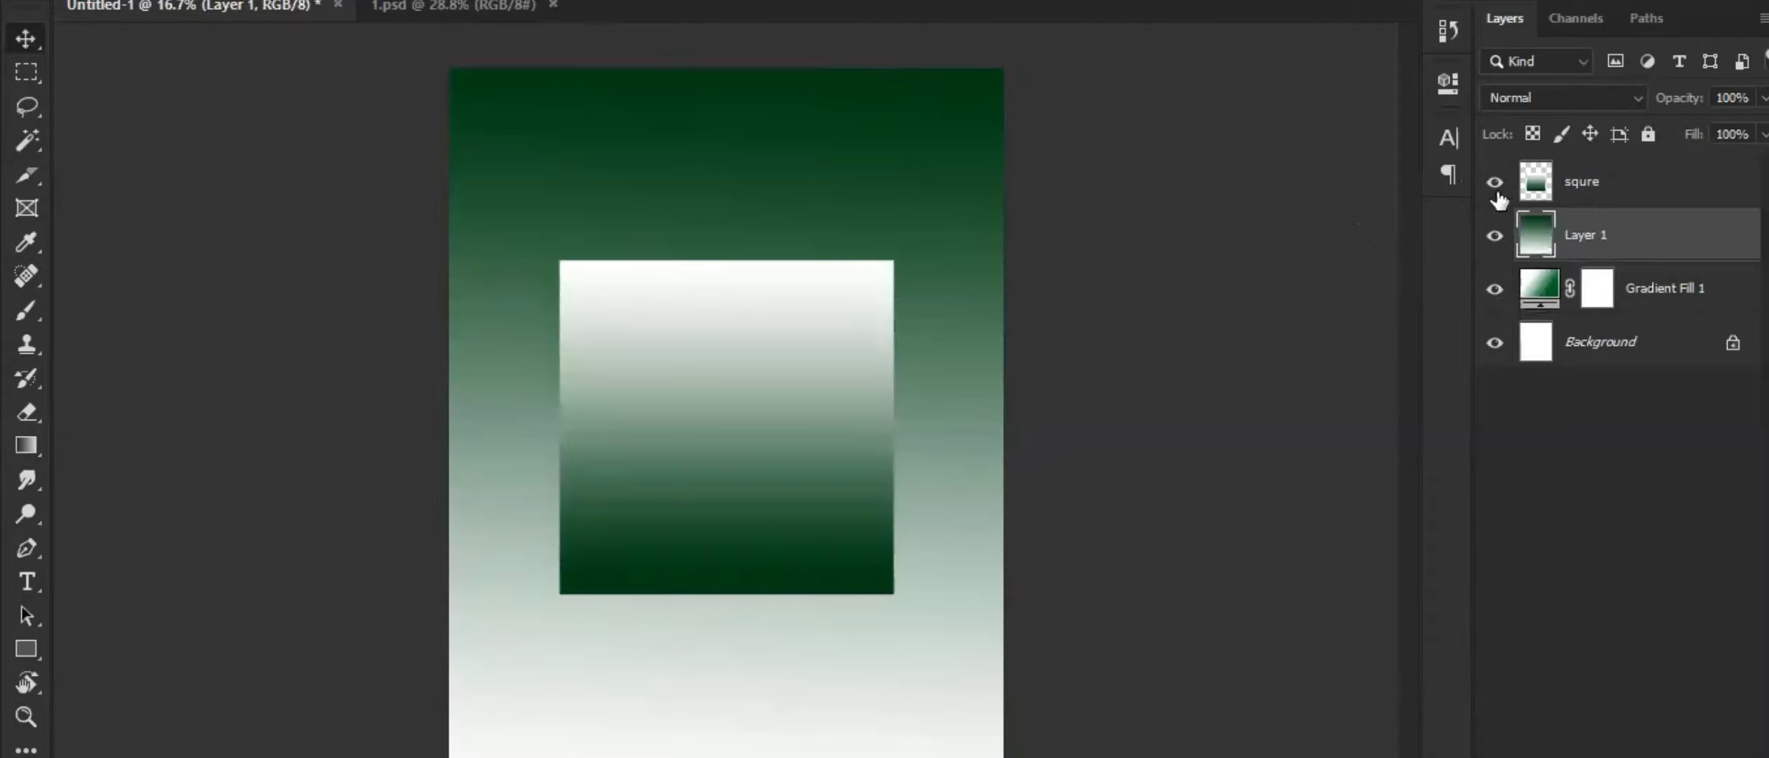
click(1496, 236)
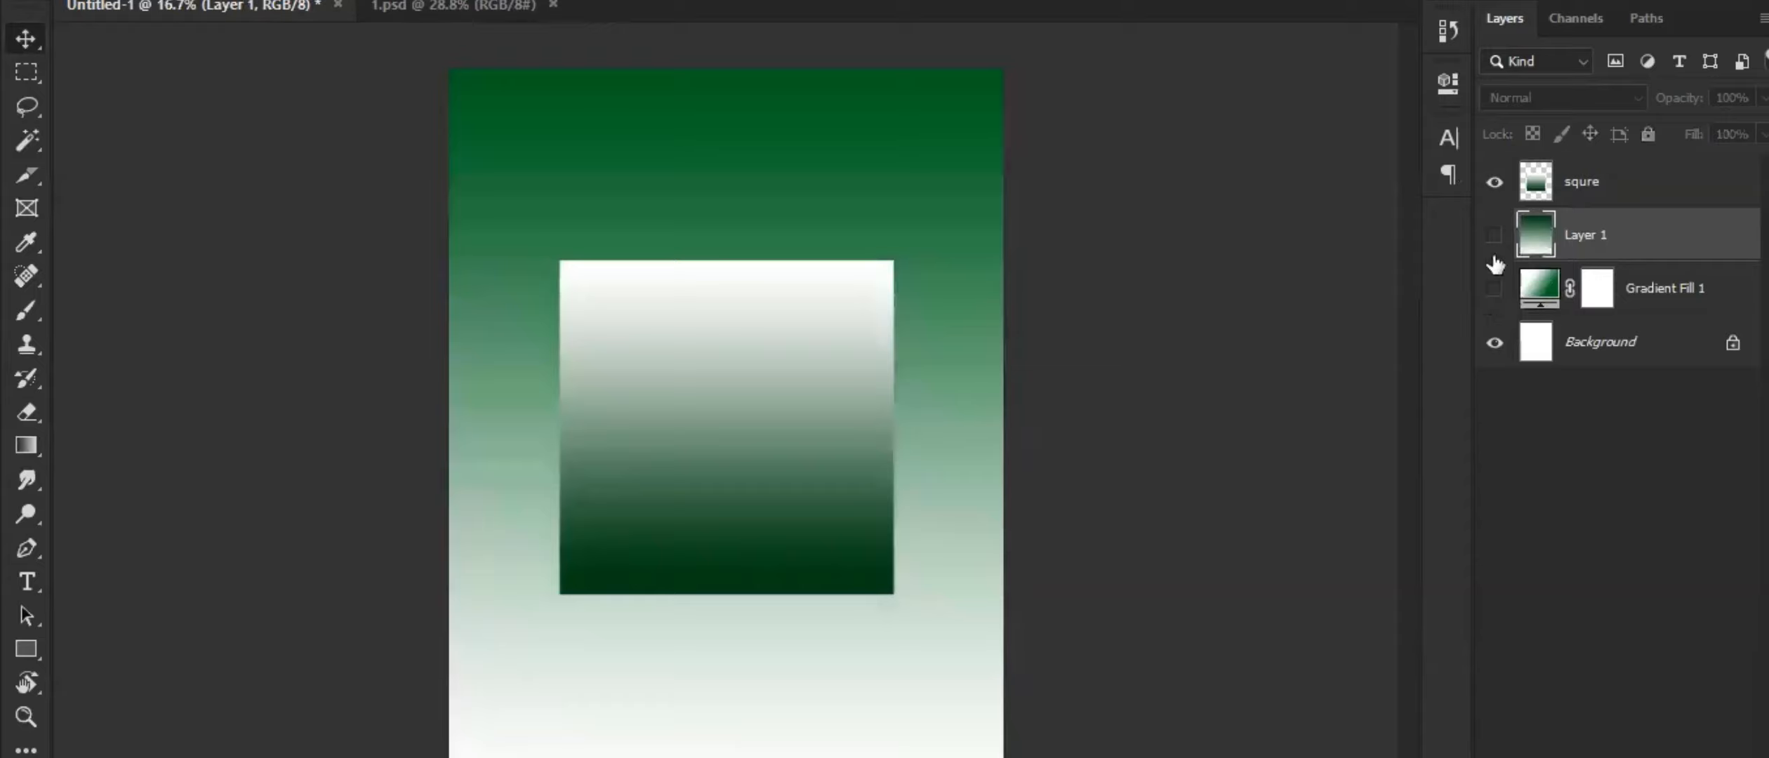
click(1496, 288)
Hide the squre layer, view Layer 1 on its own, and leave only Gradient Fill 1 showing over the Background
mouse_move(669, 386)
mouse_down()
mouse_move(720, 366)
mouse_move(699, 381)
mouse_up()
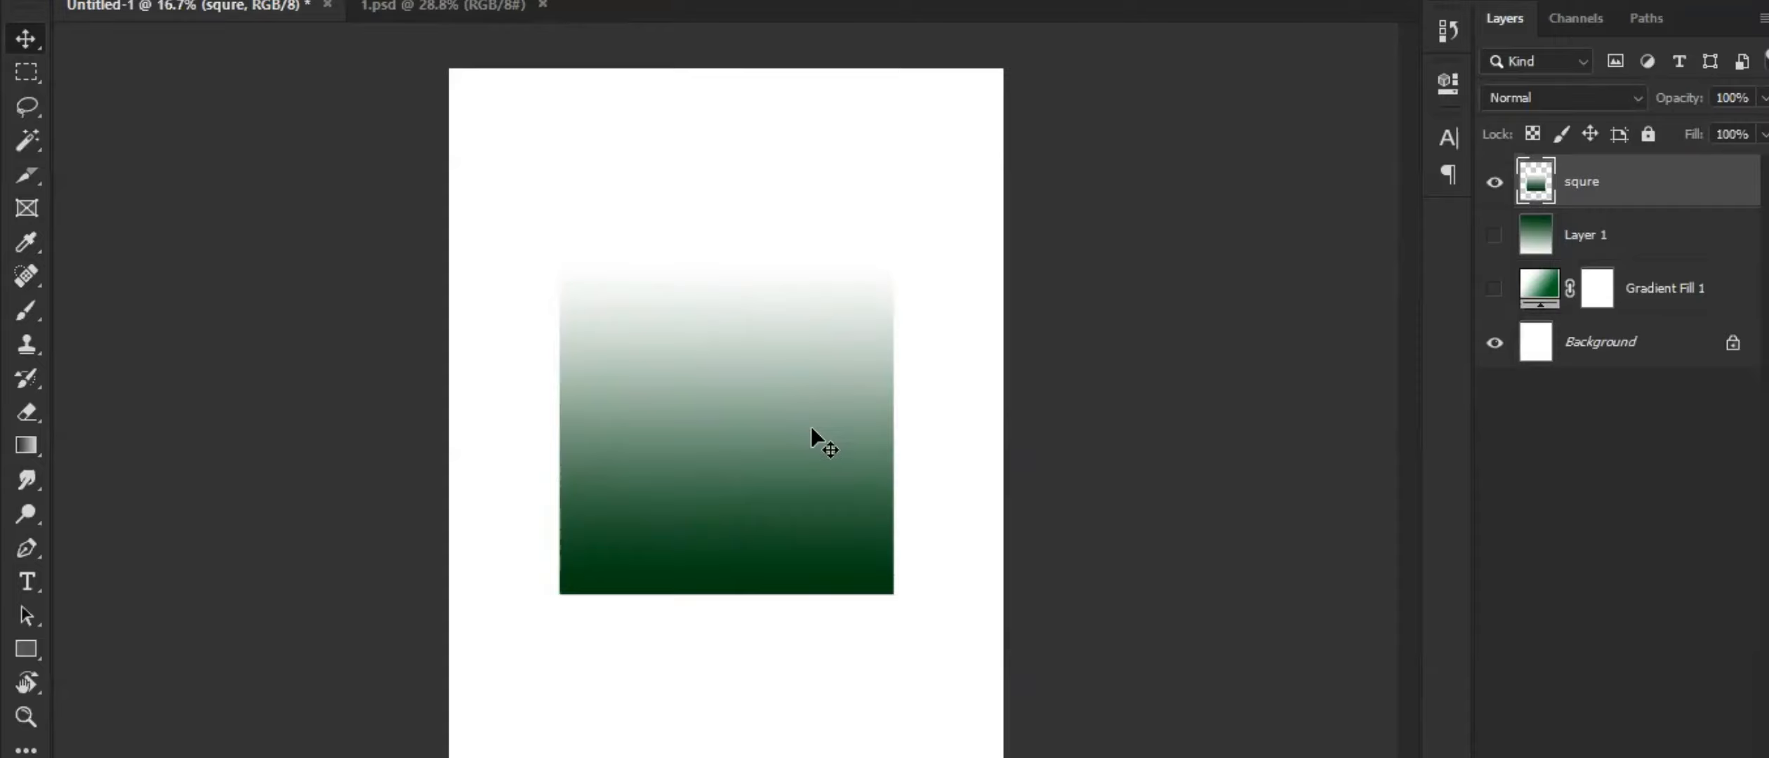
click(1495, 184)
click(1495, 235)
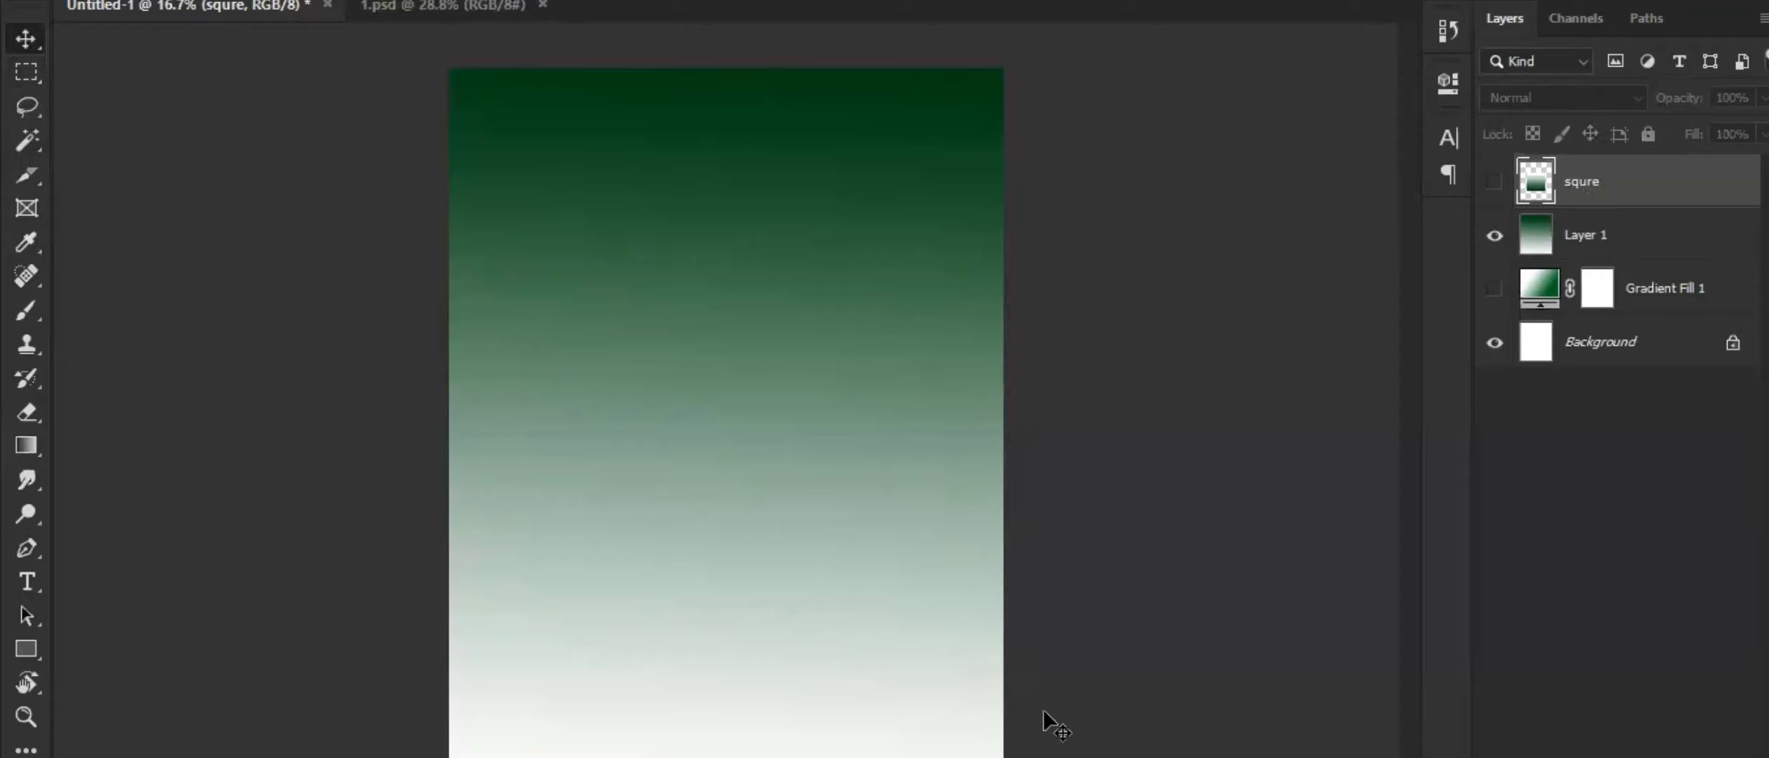
click(1514, 226)
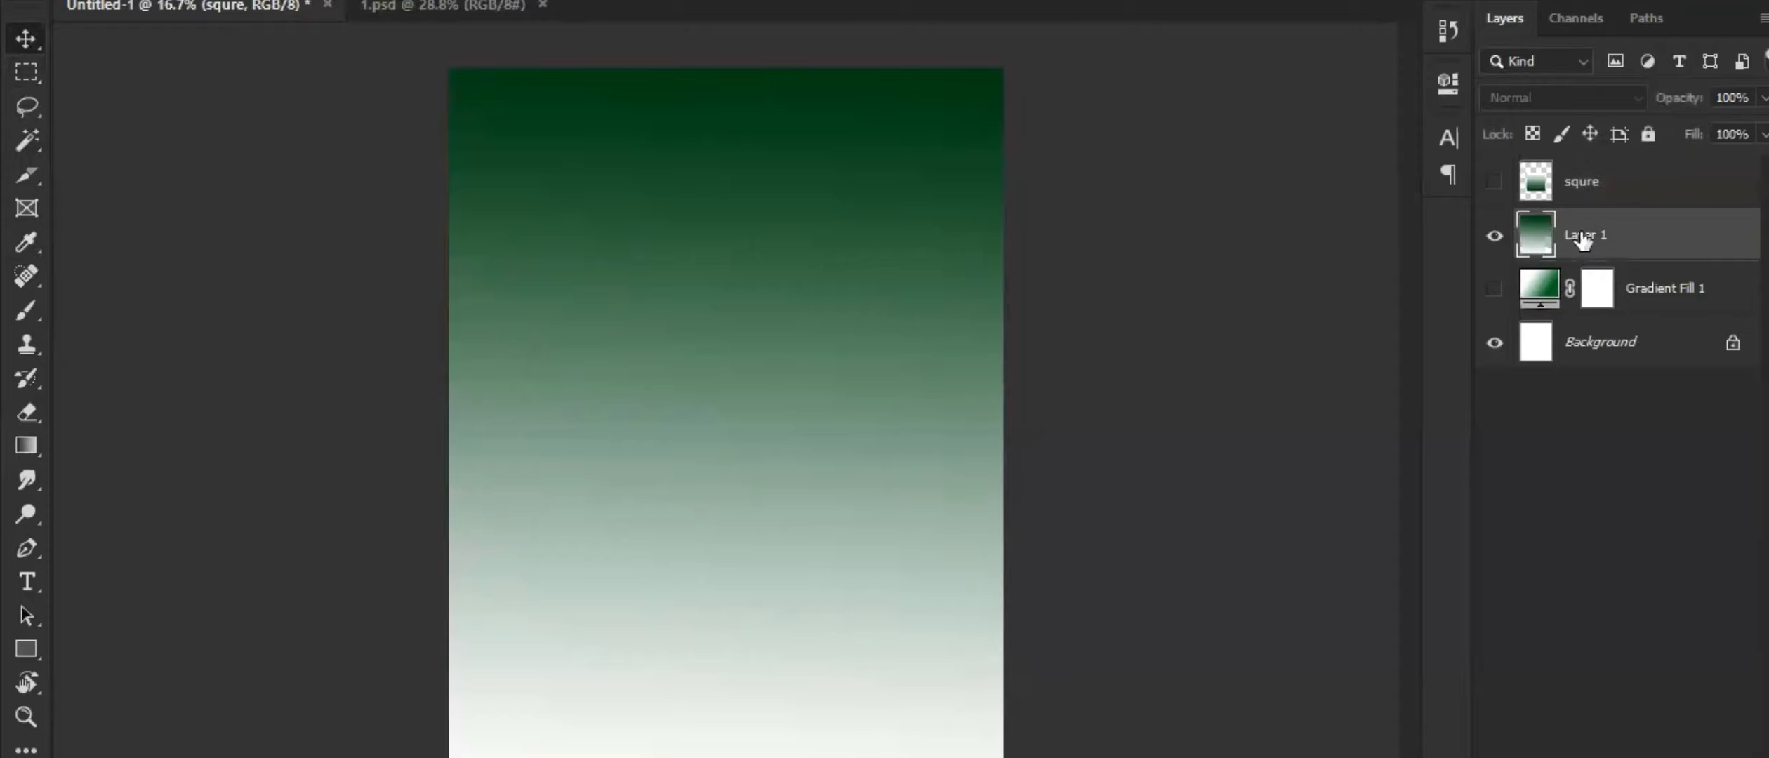
click(1495, 236)
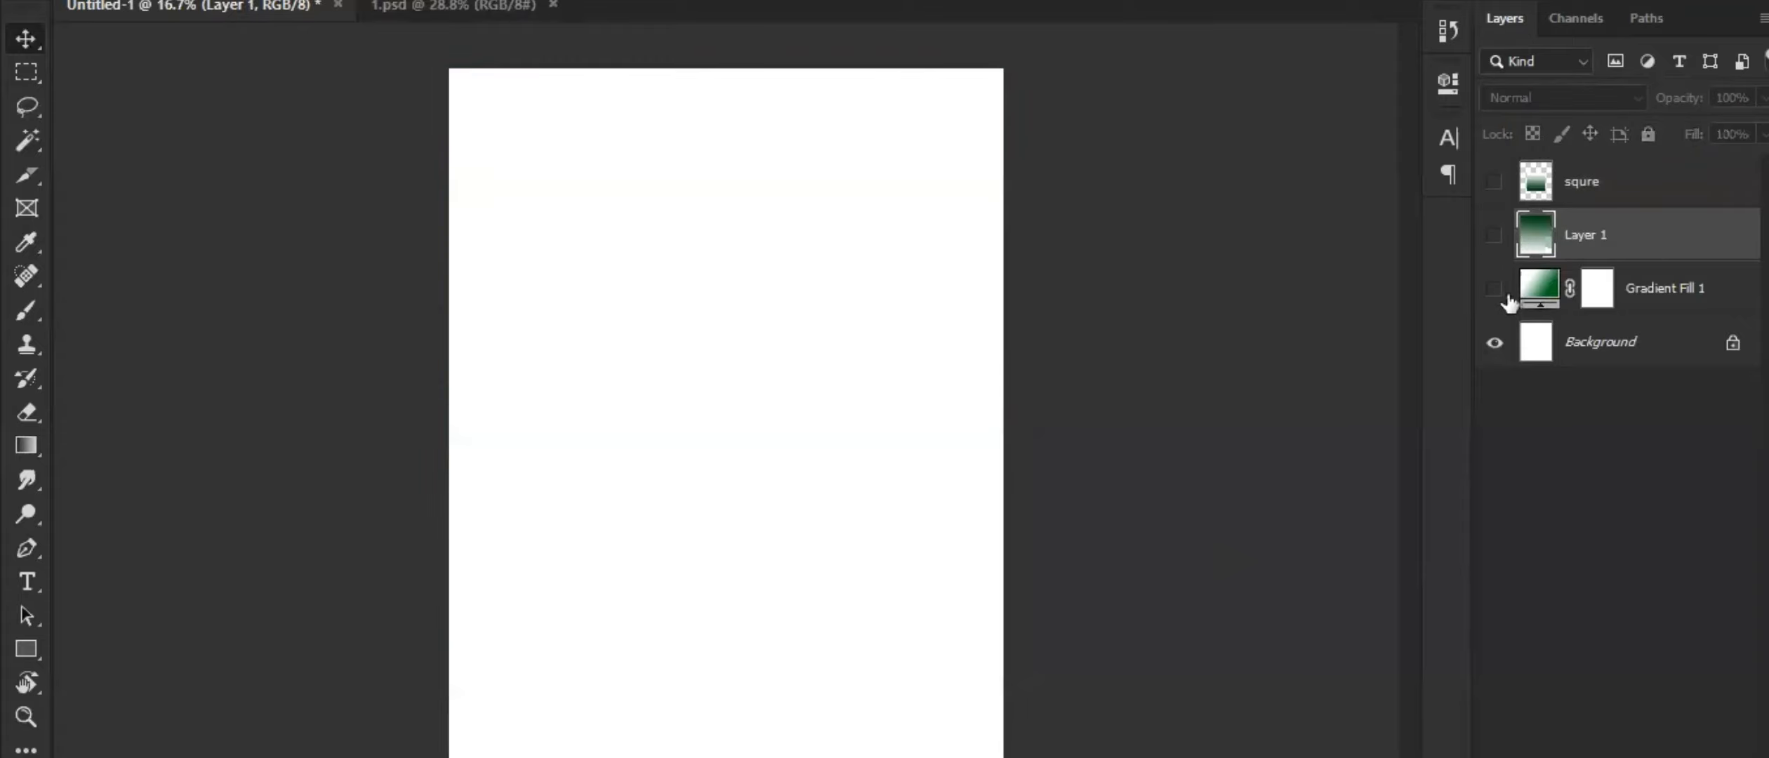
click(1495, 288)
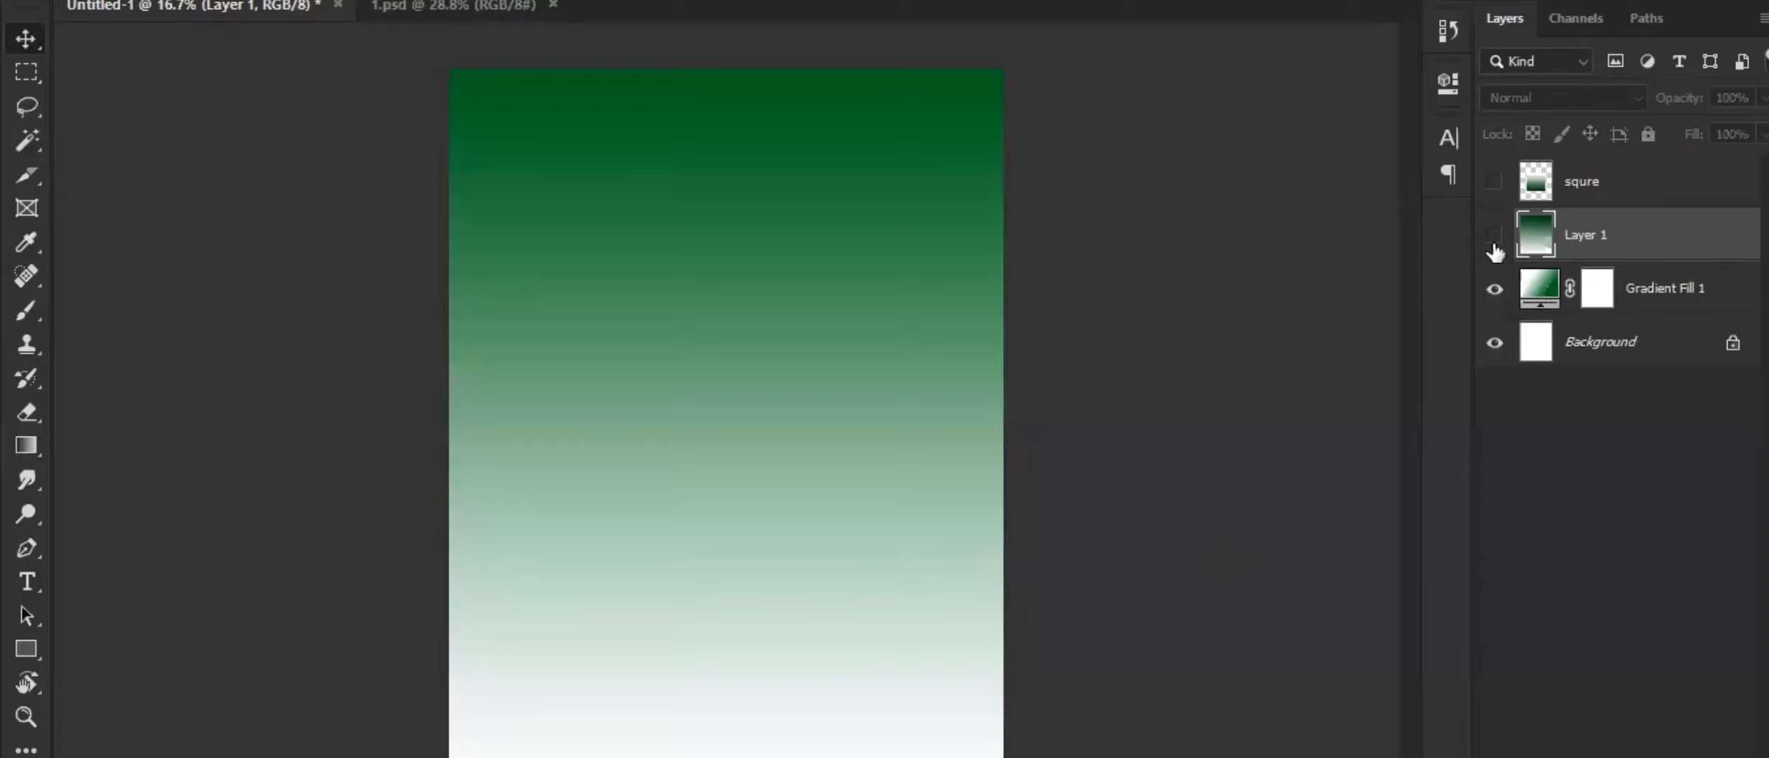
Reopen Gradient Fill 1, try red, brown, pink and near-white for its white stop, and cancel the changes
double_click(1525, 288)
click(1242, 231)
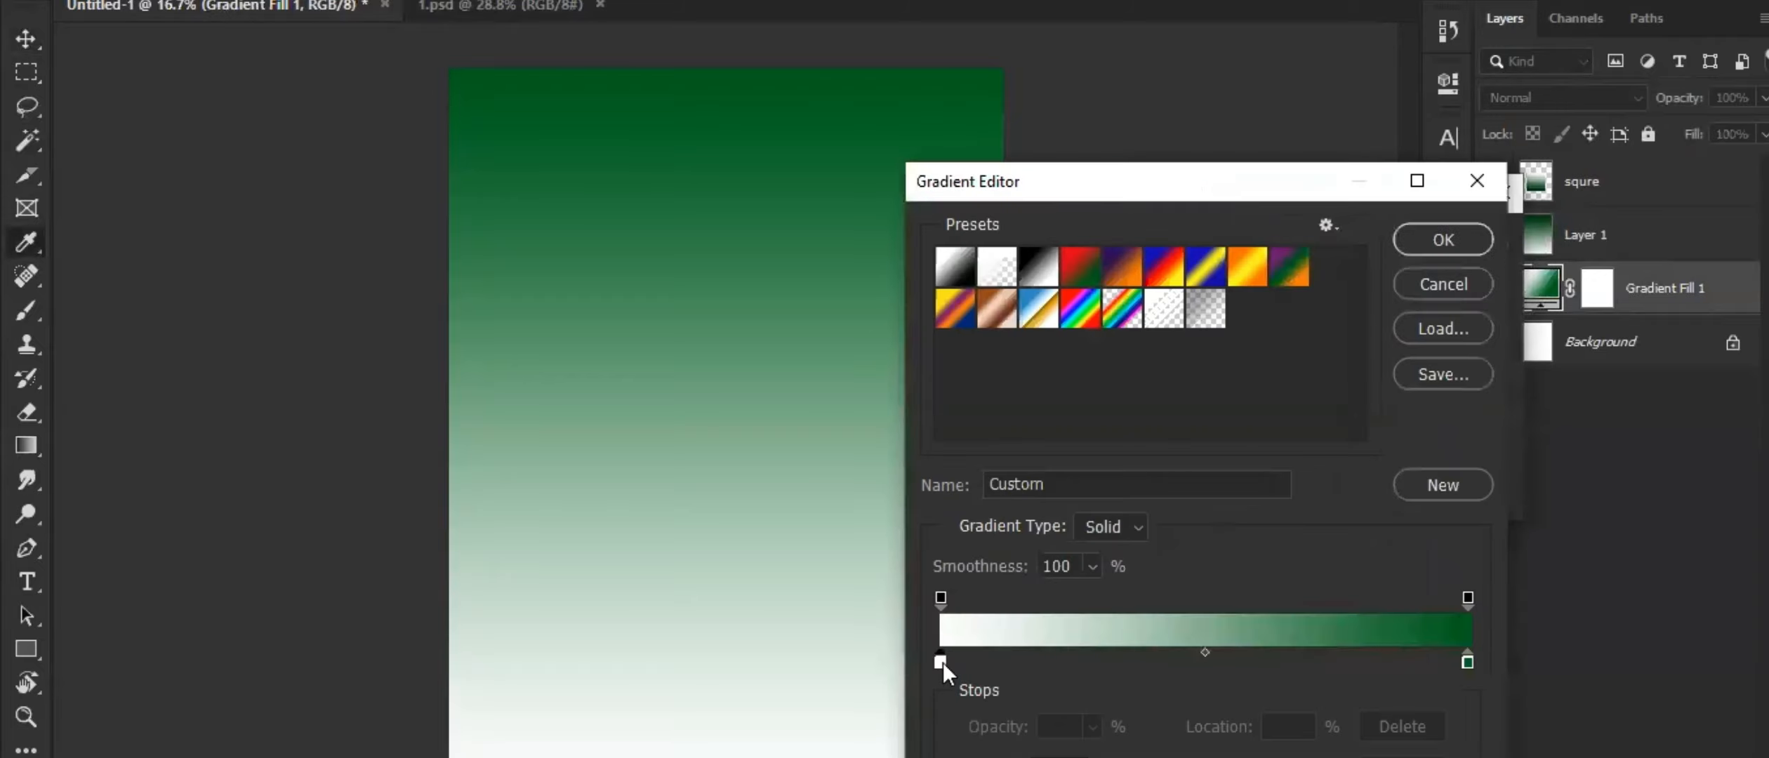
double_click(940, 662)
click(1418, 401)
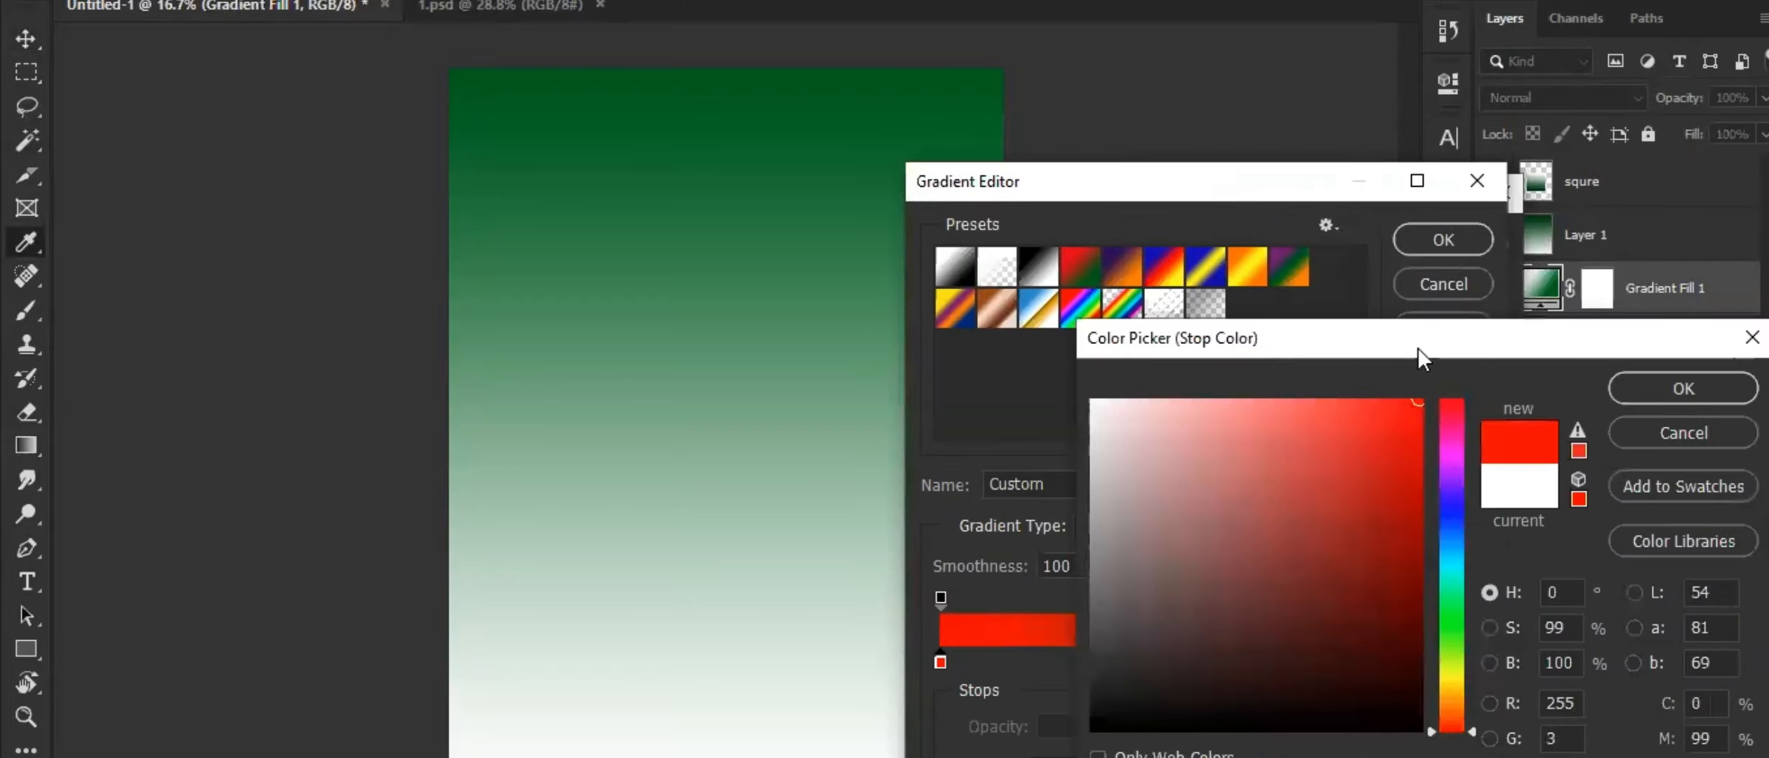
click(1224, 606)
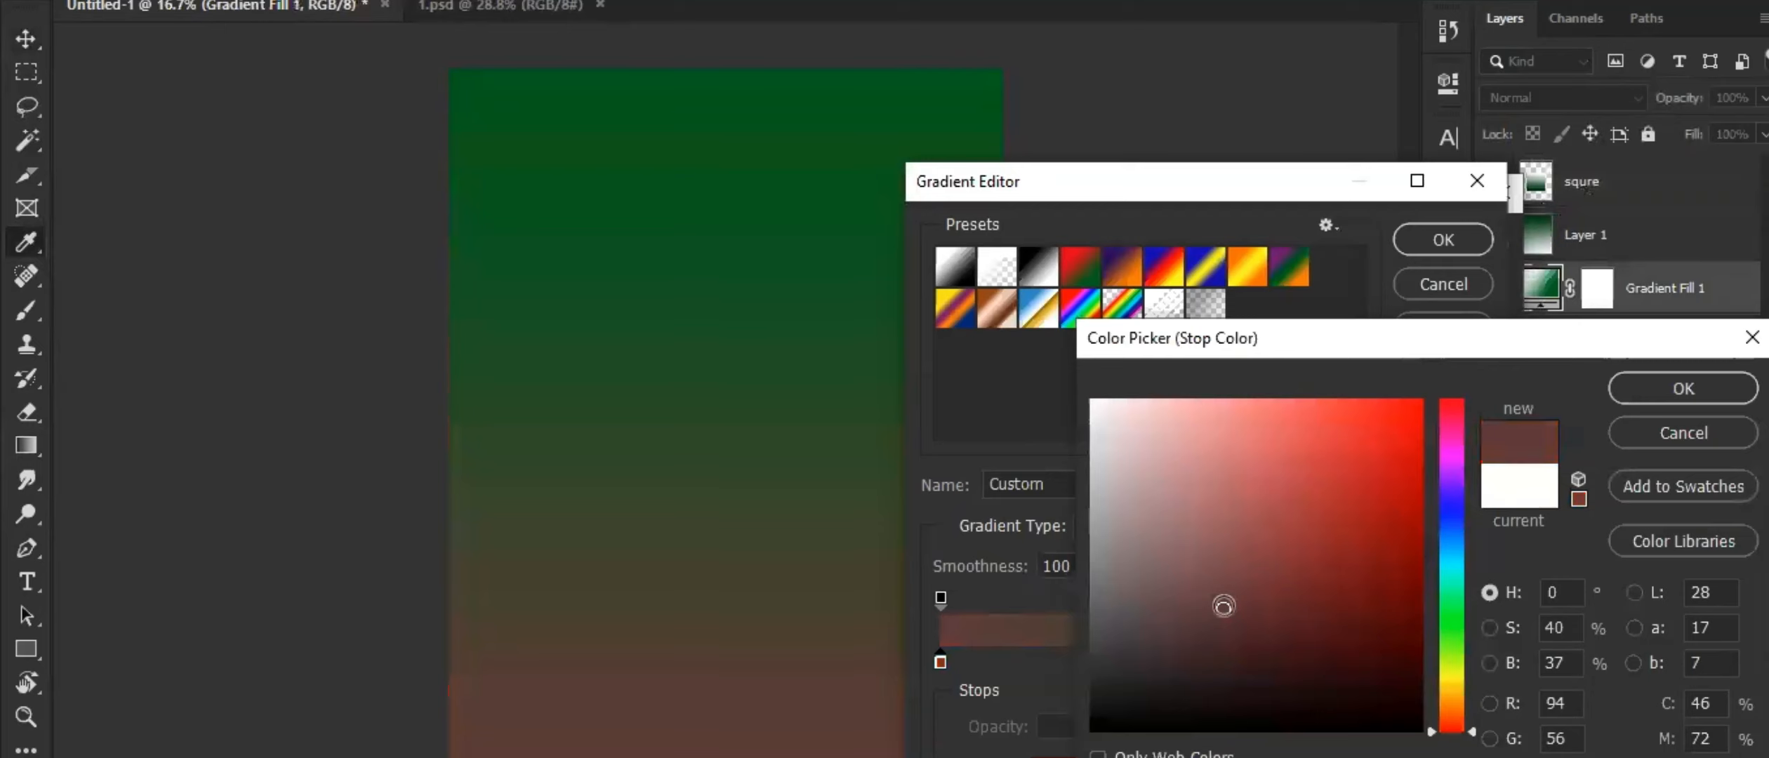
click(1235, 472)
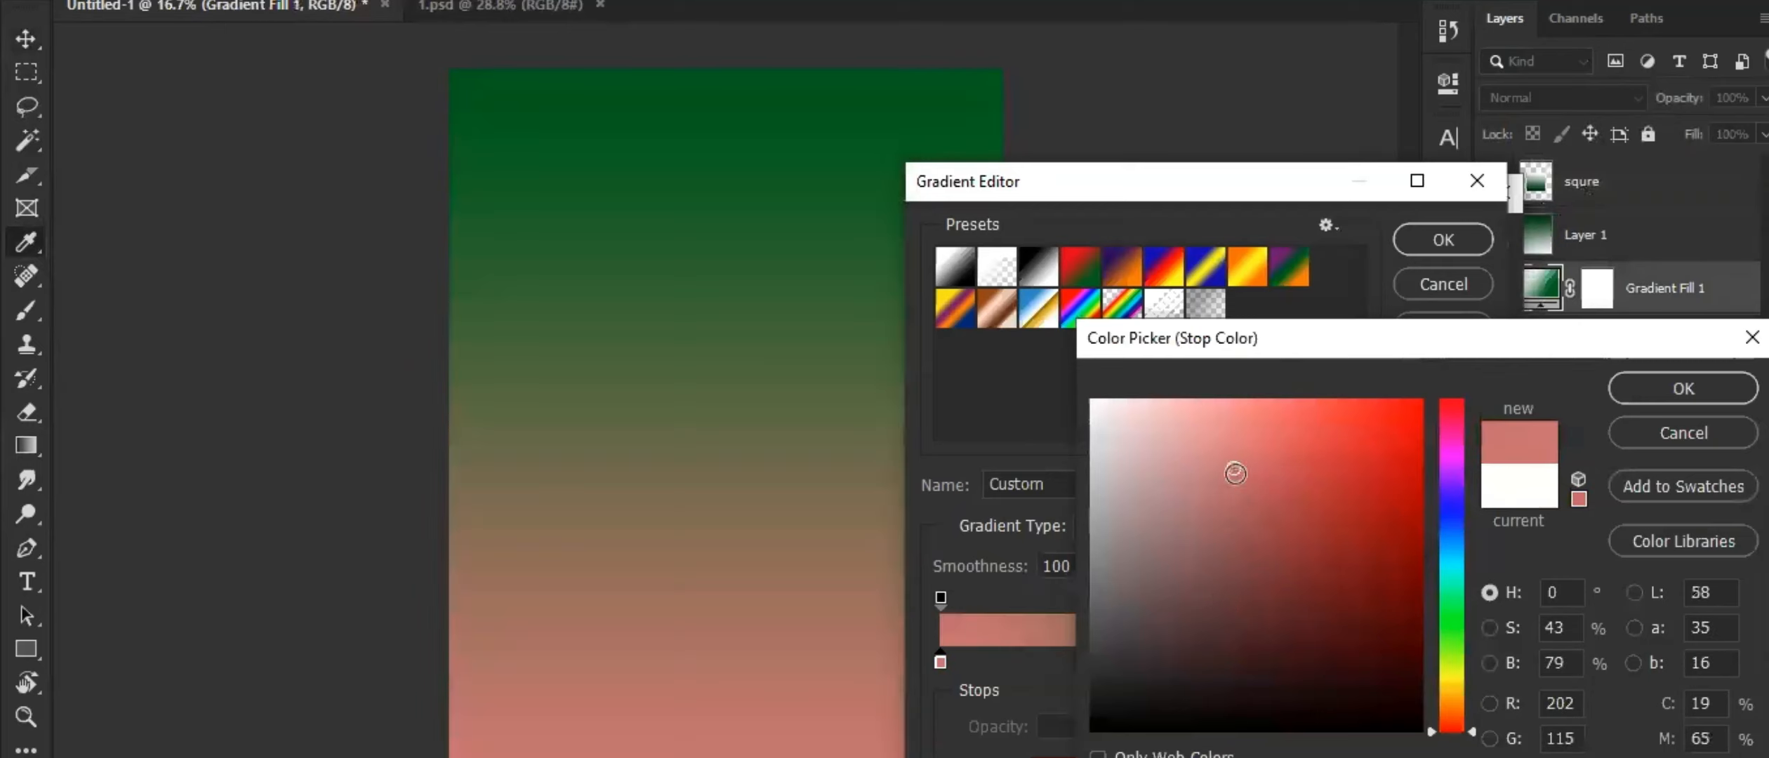
mouse_move(1236, 474)
mouse_down()
mouse_move(1196, 450)
mouse_move(1331, 407)
mouse_move(1250, 589)
mouse_move(1100, 476)
mouse_move(1097, 383)
mouse_up()
click(1684, 388)
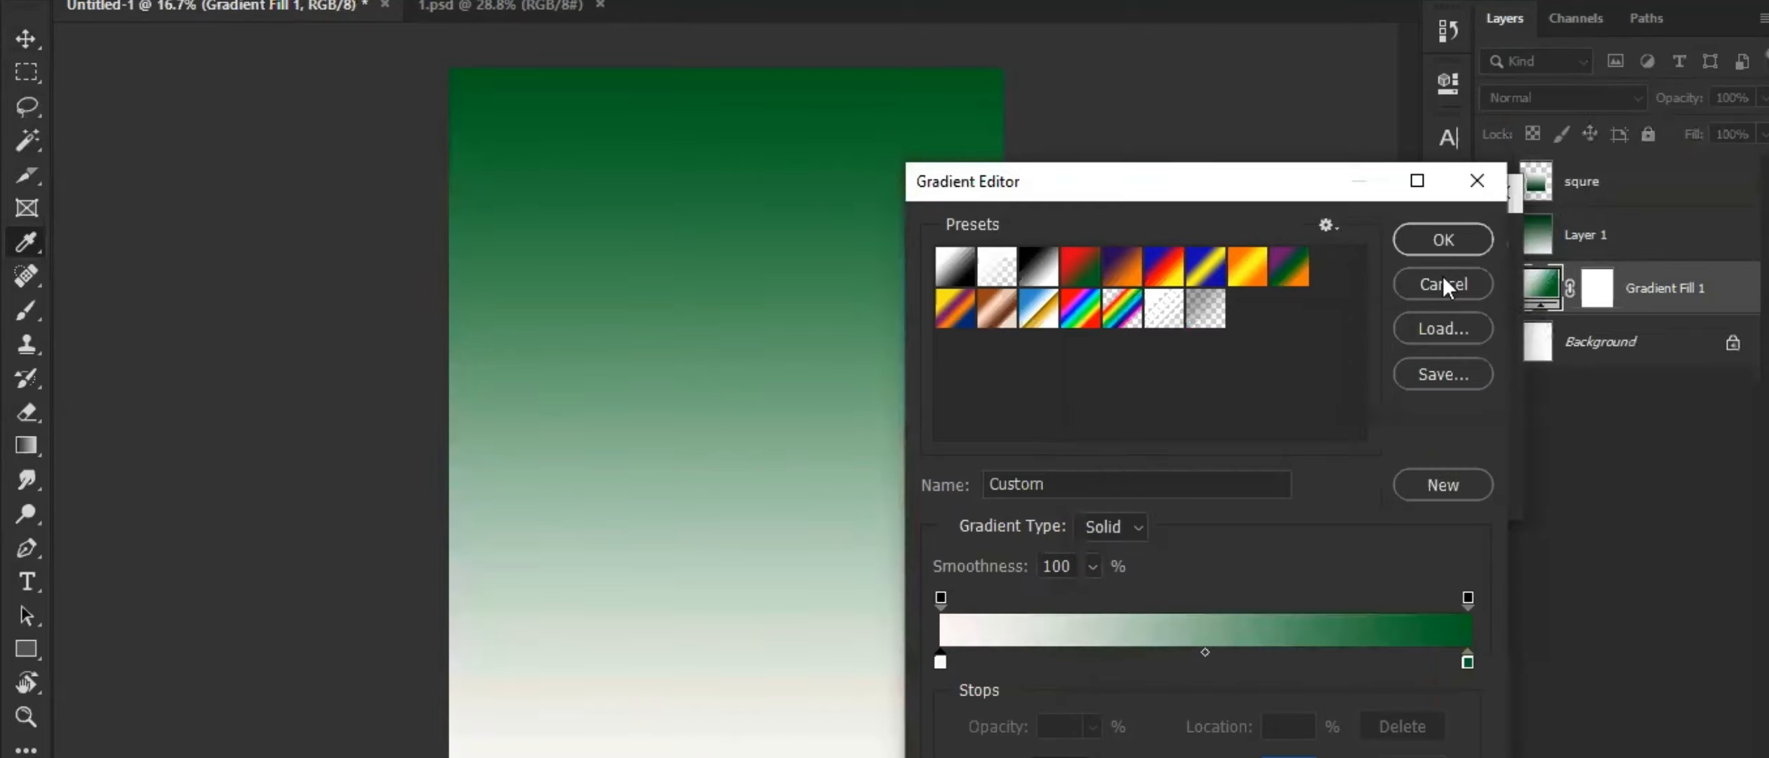
click(1442, 280)
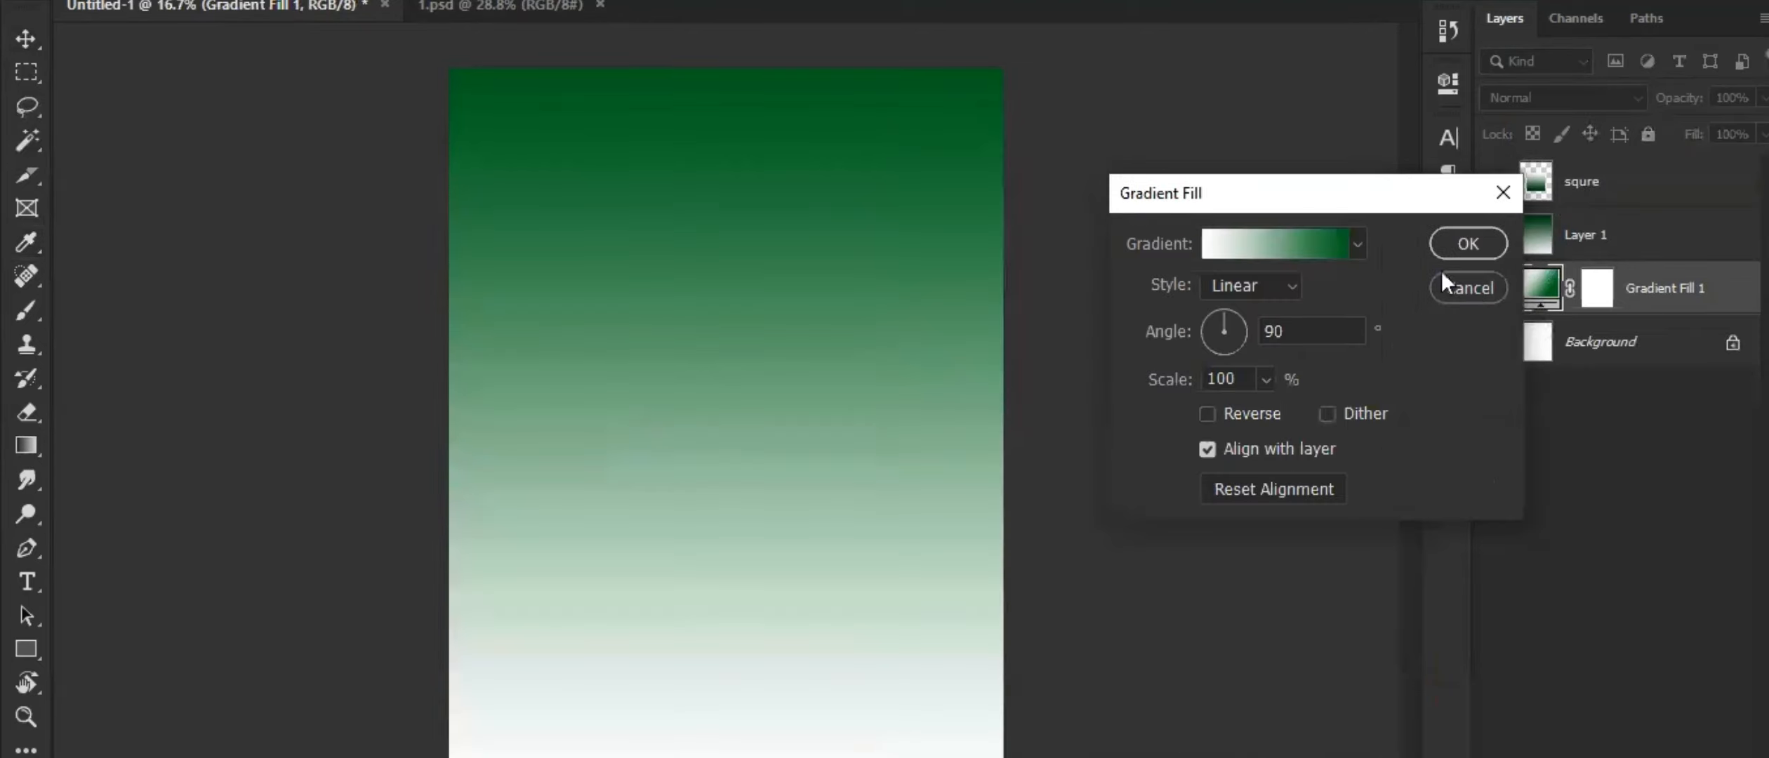
click(1468, 286)
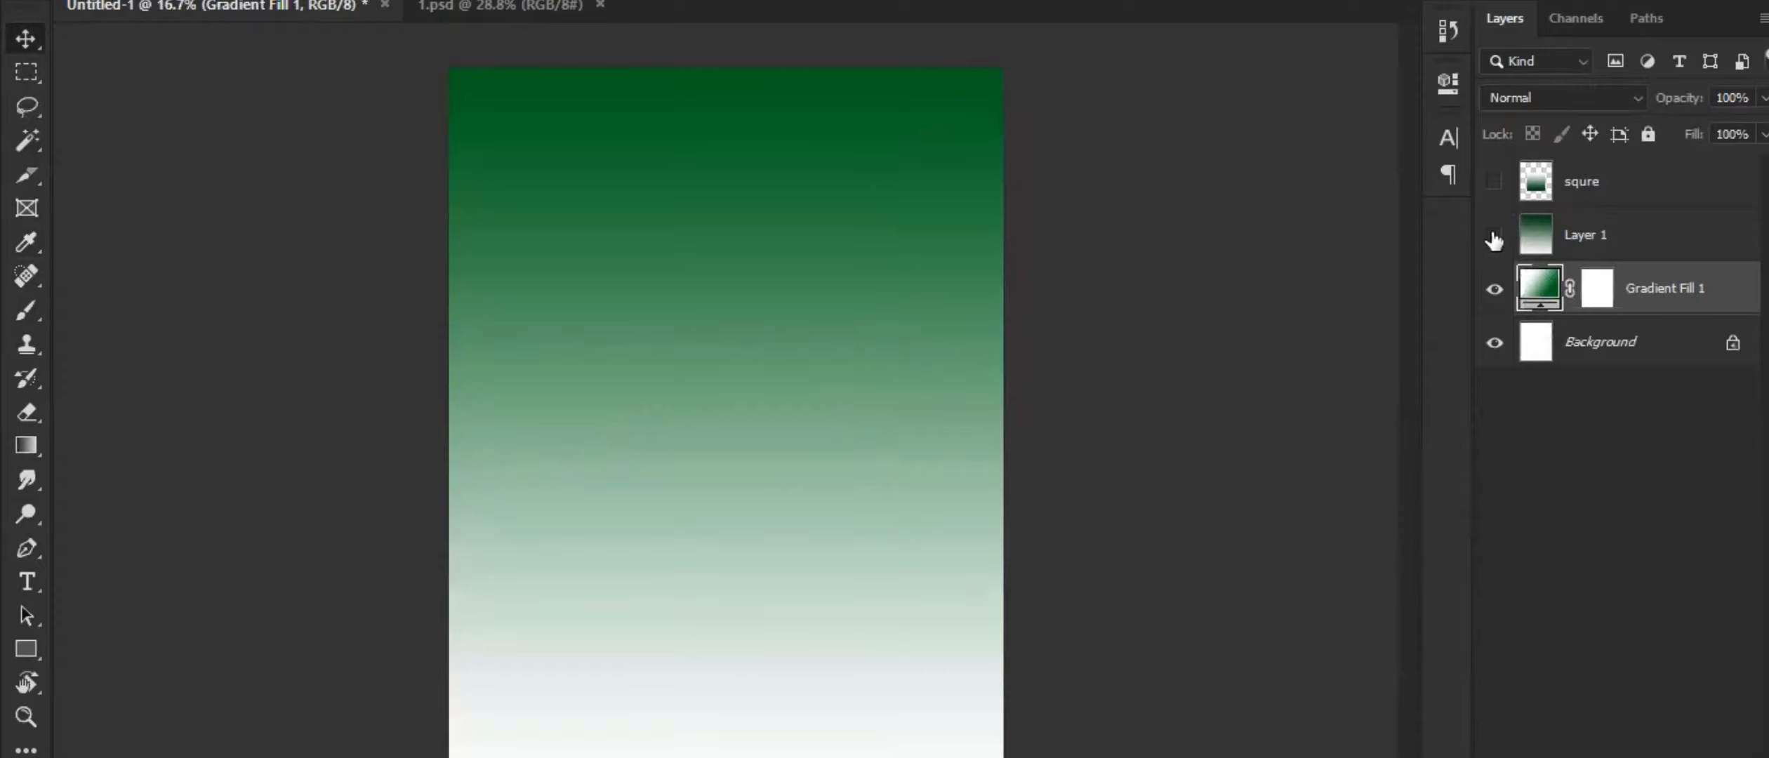
Delete the squre layer and Layer 1
click(1607, 191)
key(Delete)
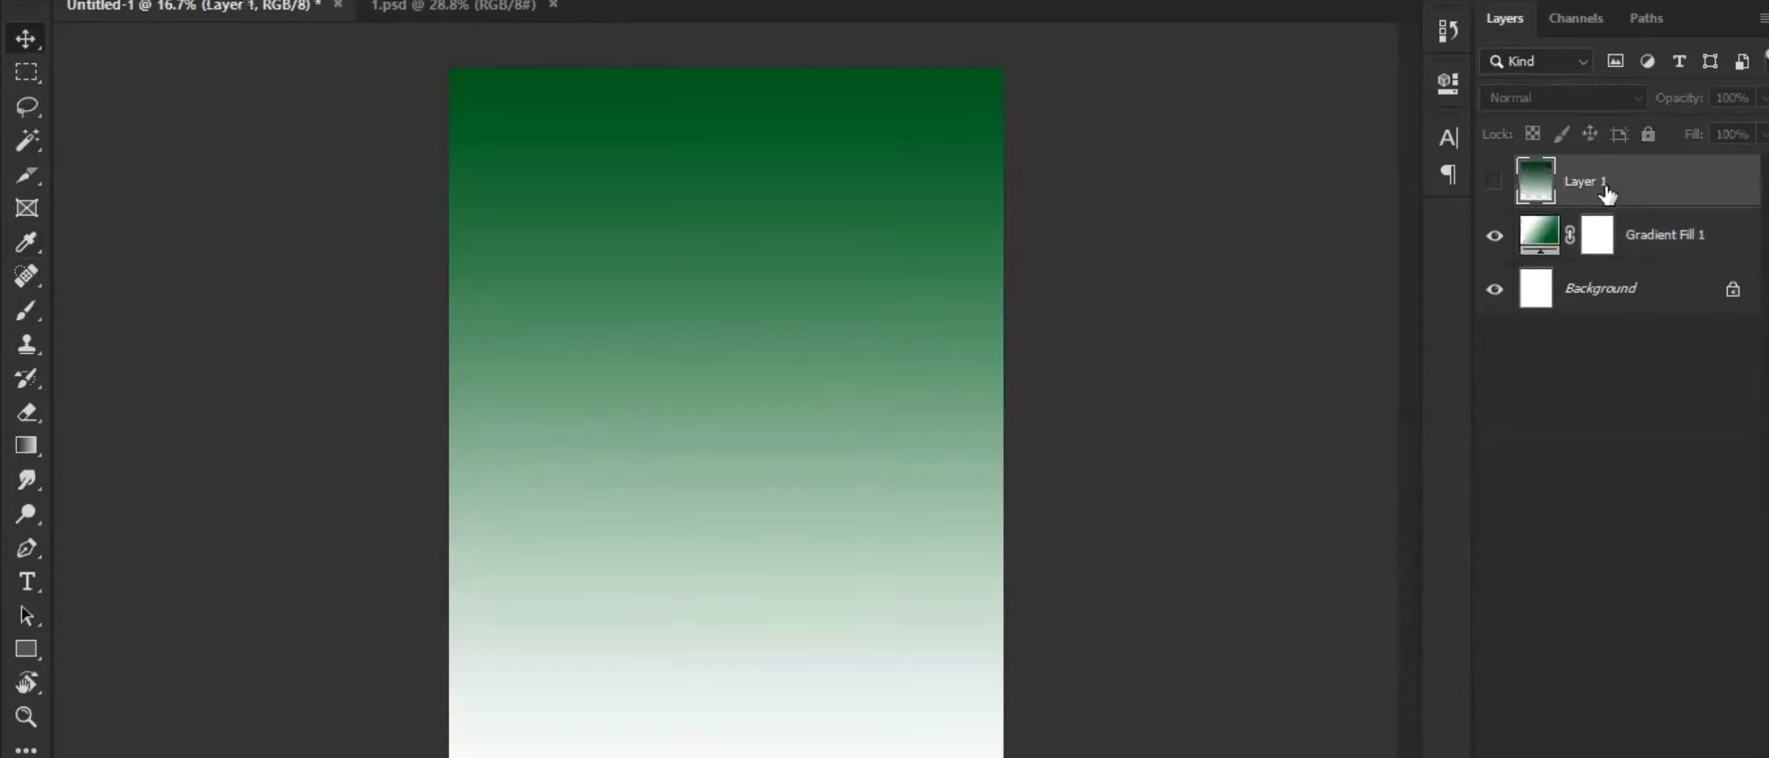
key(Delete)
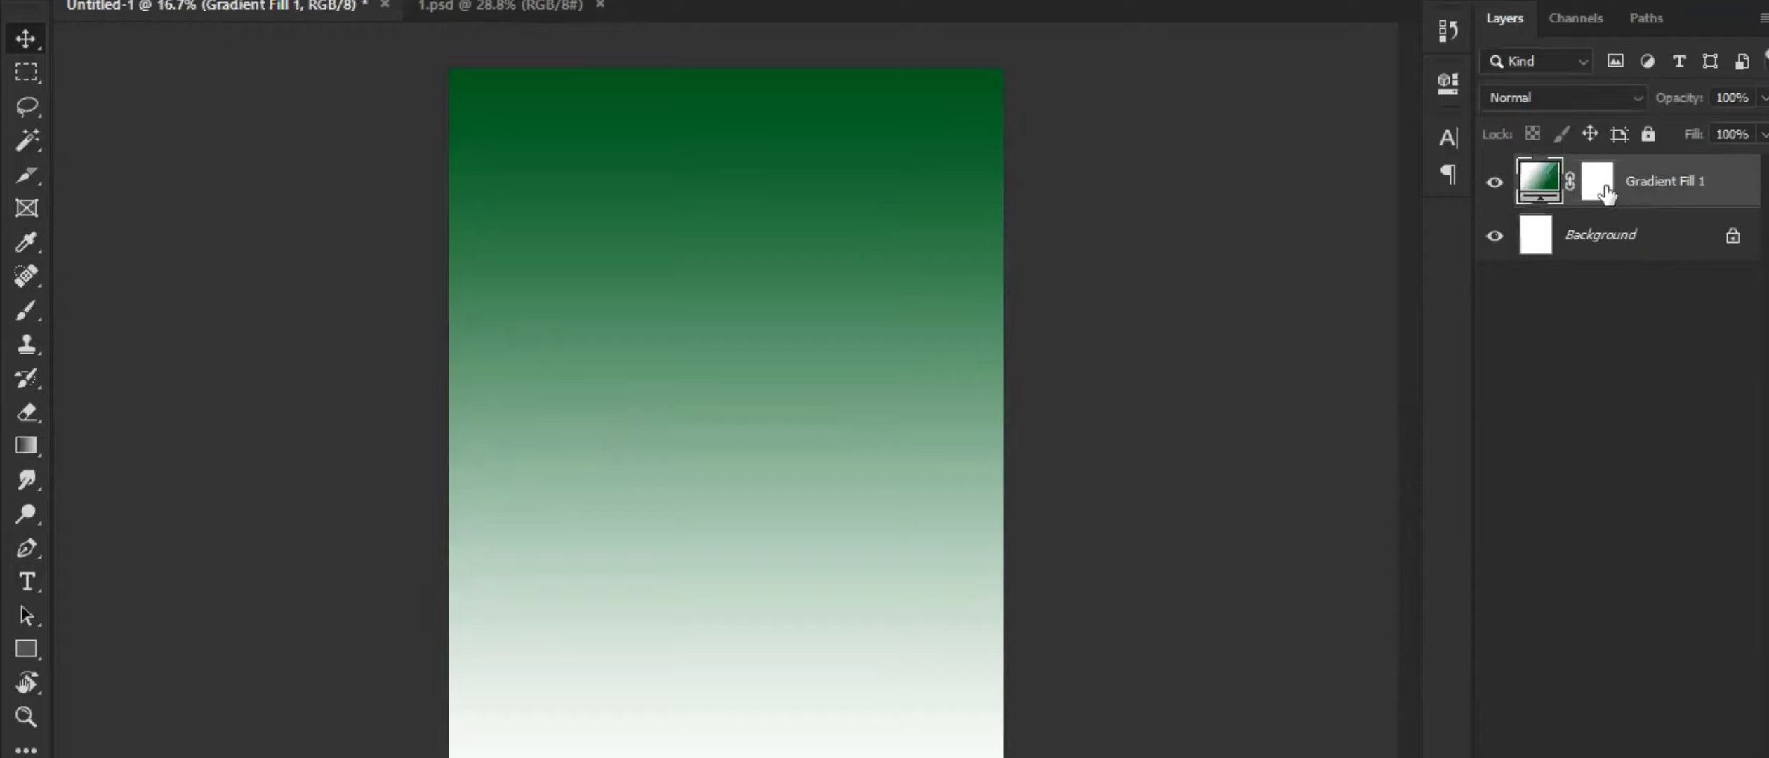